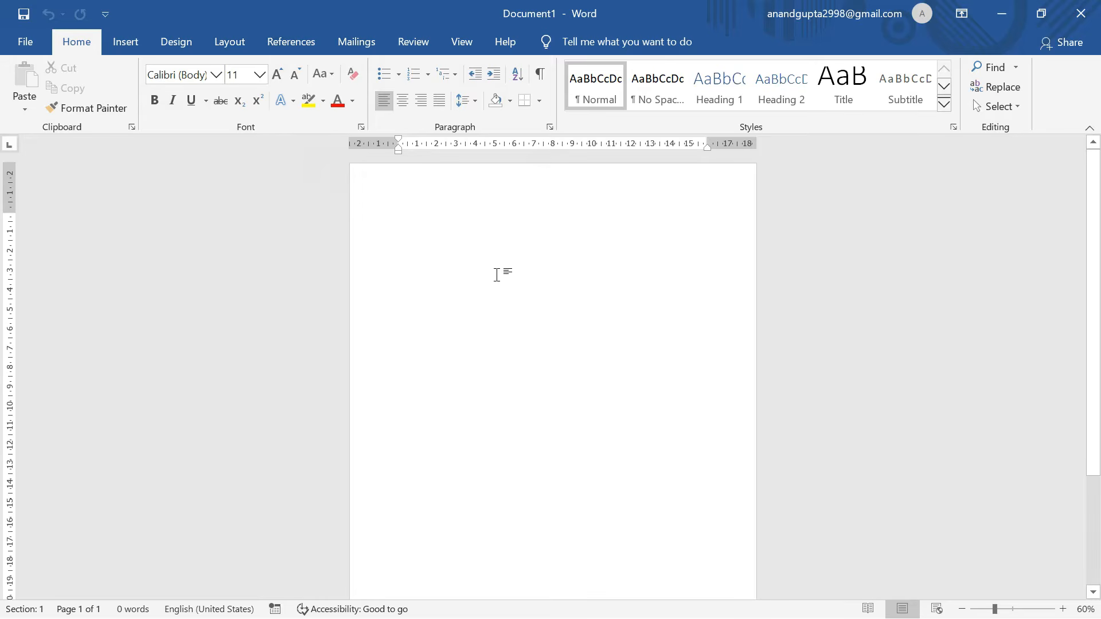
Set the blank document's paper size to A4, then return to the Home formatting commands.
{"action": "left_click", "coordinate": [231, 50]}
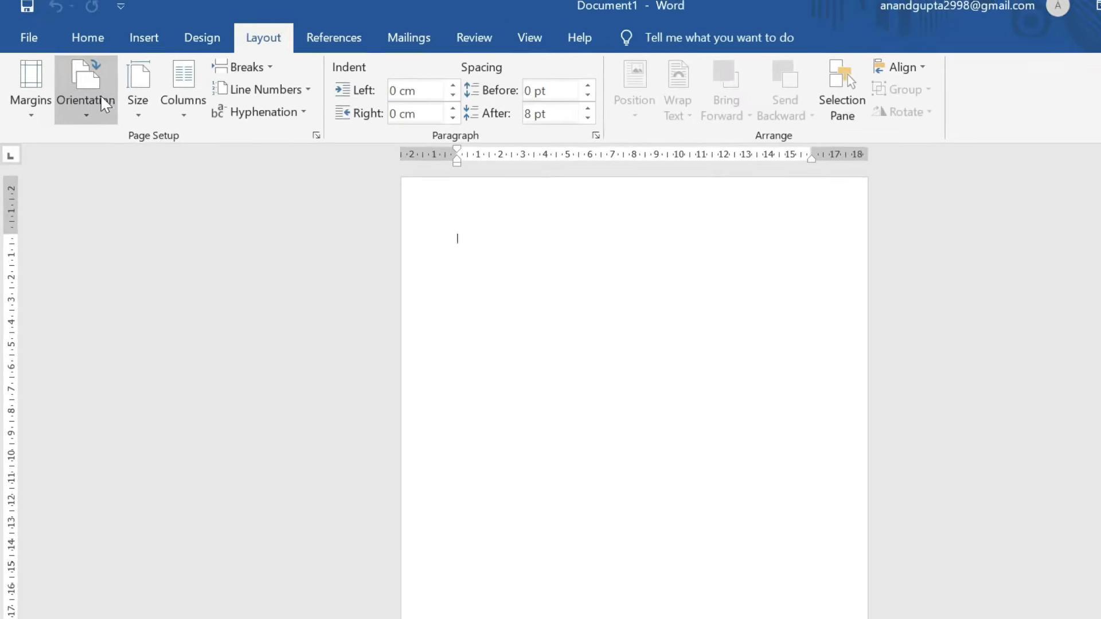
{"action": "left_click", "coordinate": [120, 86]}
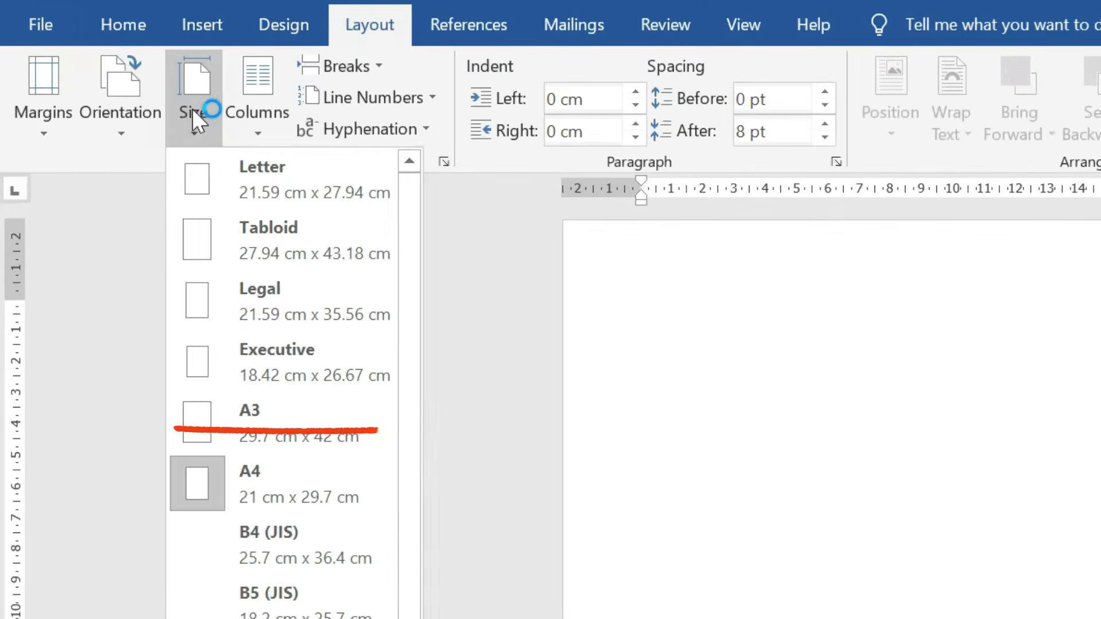
{"action": "left_click", "coordinate": [268, 484]}
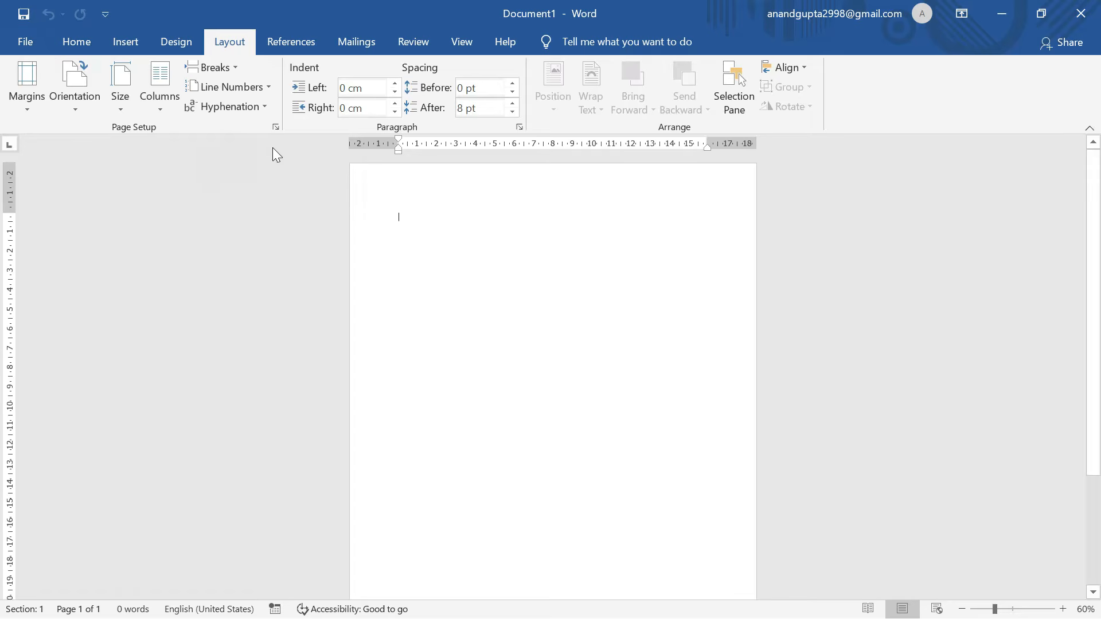
{"action": "left_click", "coordinate": [118, 99]}
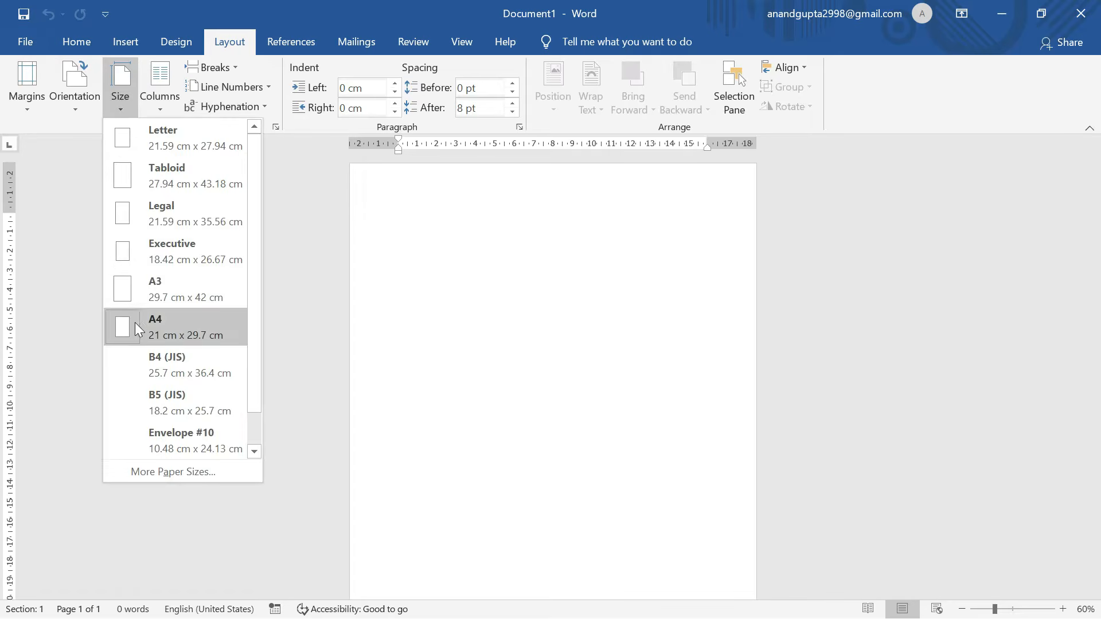
{"action": "left_click", "coordinate": [355, 319]}
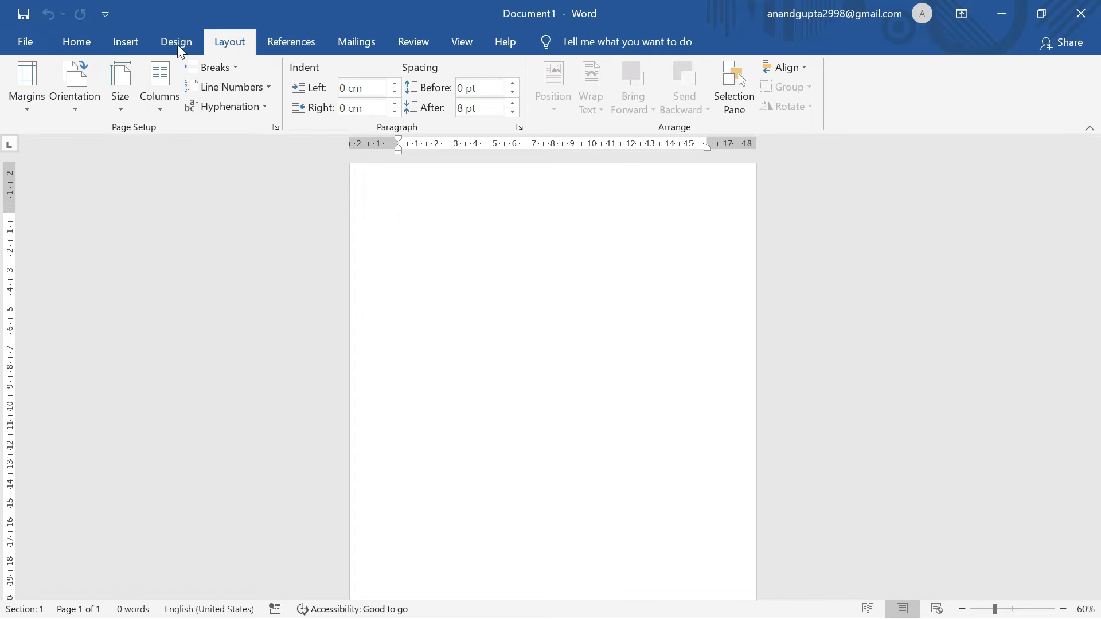
{"action": "left_click", "coordinate": [120, 95]}
{"action": "left_click", "coordinate": [339, 195]}
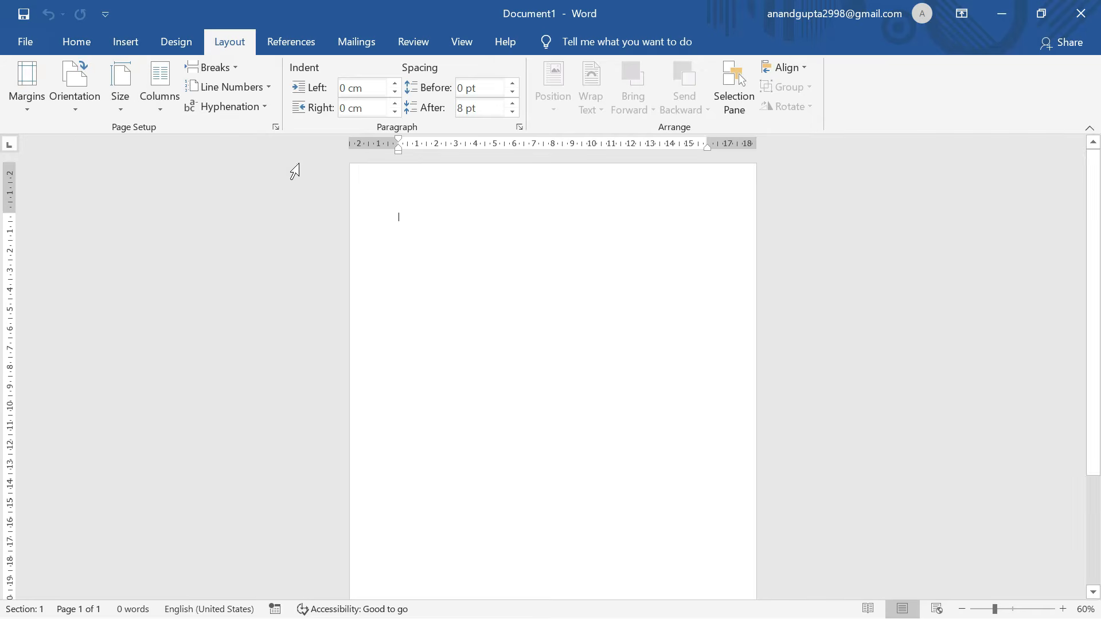
{"action": "left_click", "coordinate": [81, 43]}
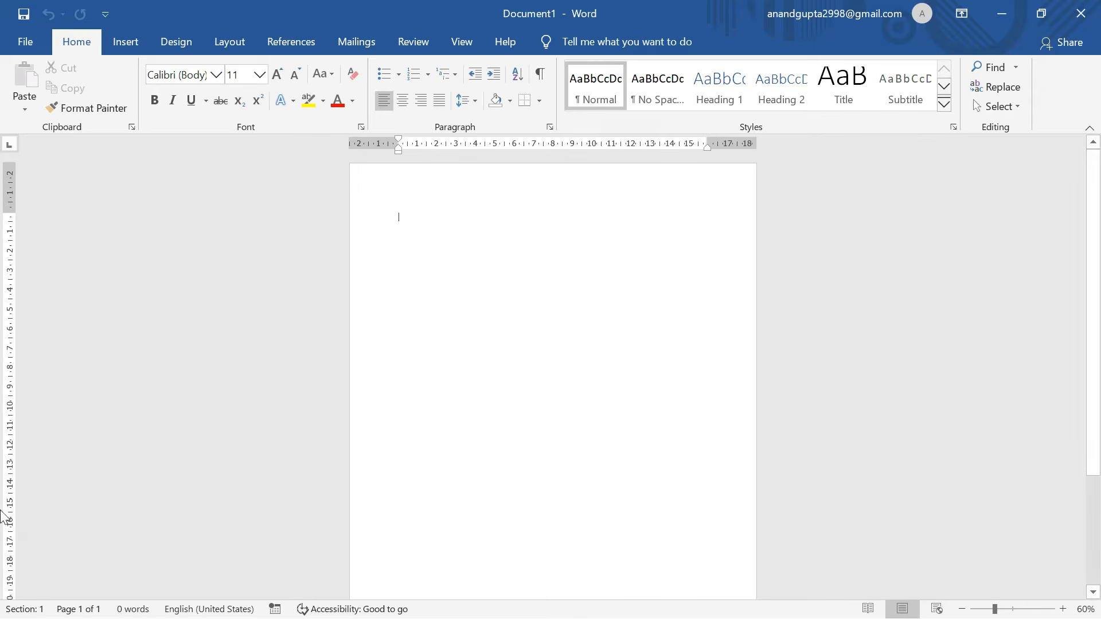
Type 'resume' on the first line of the page and zoom in to 100%.
{"action": "mouse_move", "coordinate": [626, 618]}
{"action": "type", "text": "resume"}
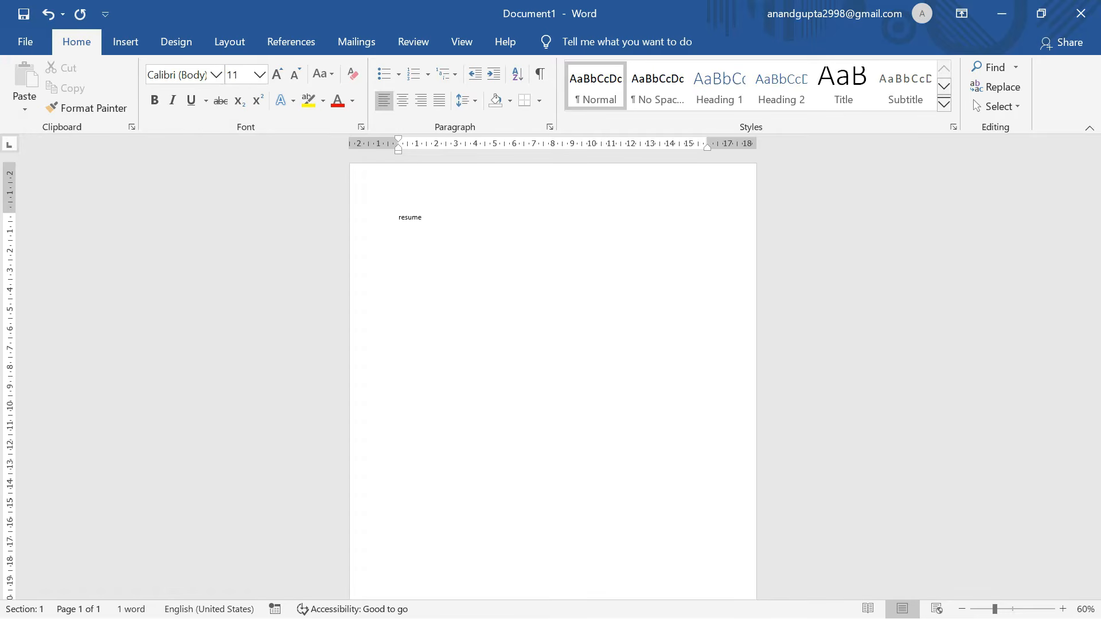
{"action": "scroll", "coordinate": [433, 241], "scroll_direction": "up", "scroll_amount": 4}
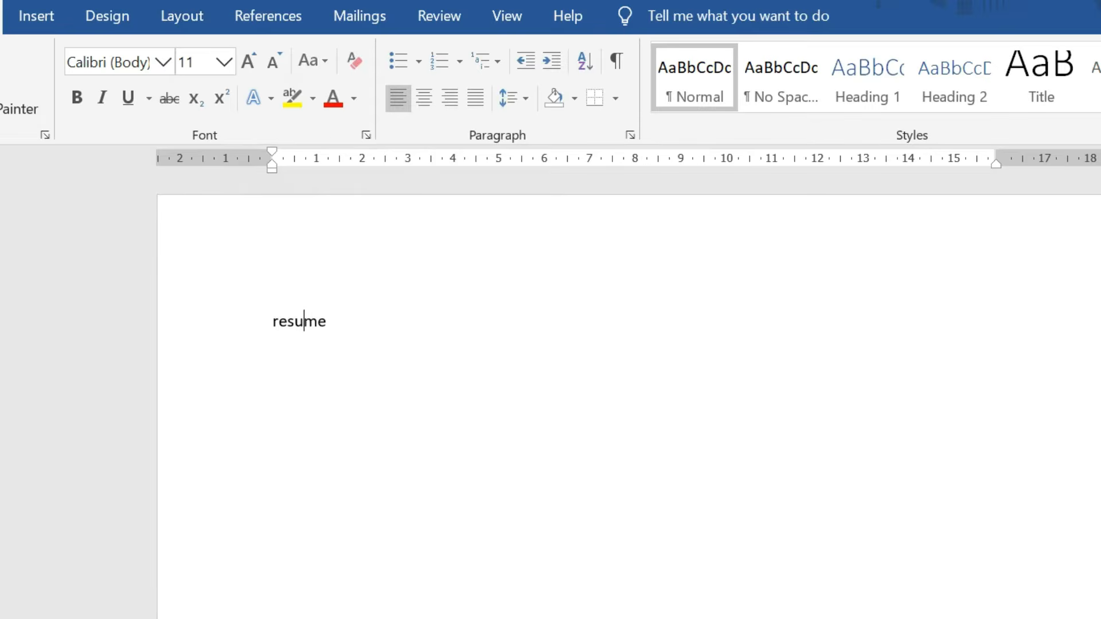
Make 'resume' a centred, underlined, uppercase RESUME at 16 pt, and start a new line.
{"action": "triple_click", "coordinate": [304, 322]}
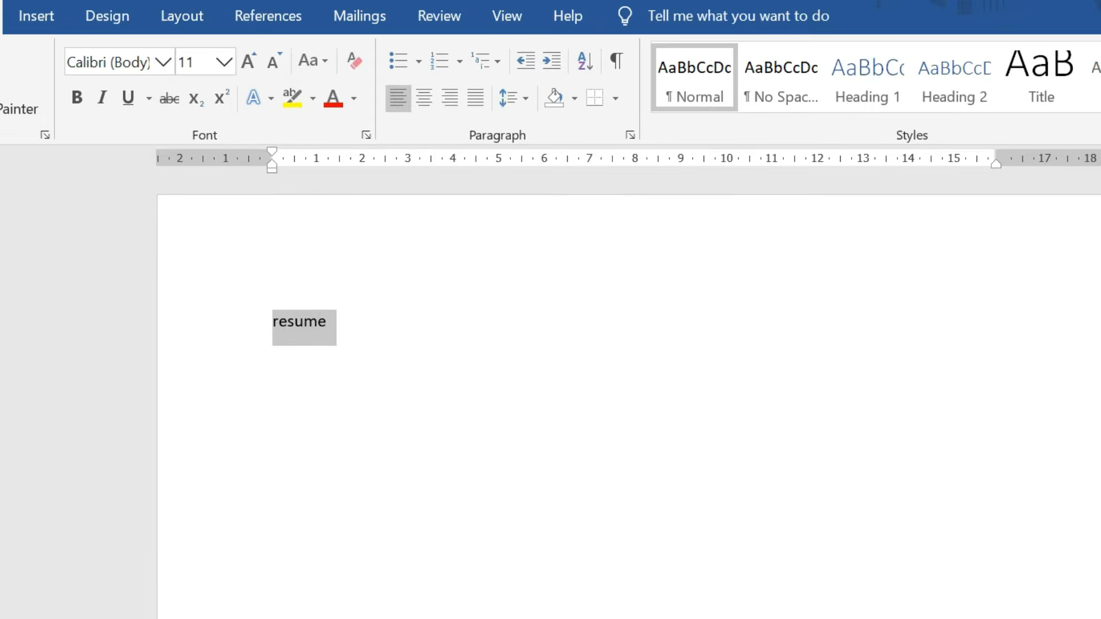
{"action": "left_click", "coordinate": [425, 103]}
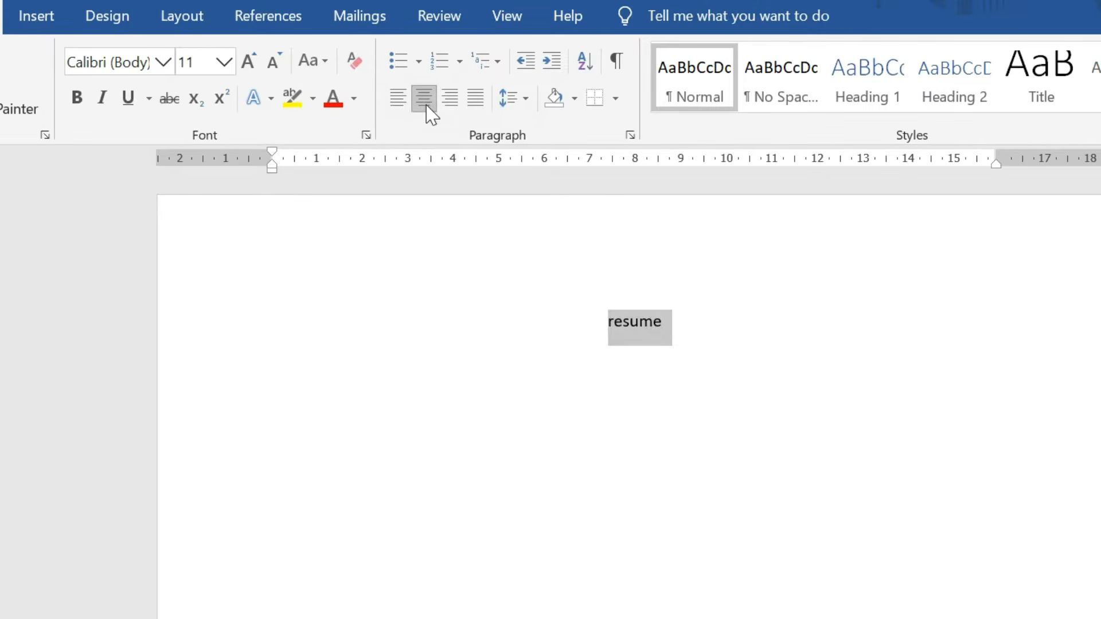
{"action": "left_click", "coordinate": [129, 102]}
{"action": "left_click", "coordinate": [318, 68]}
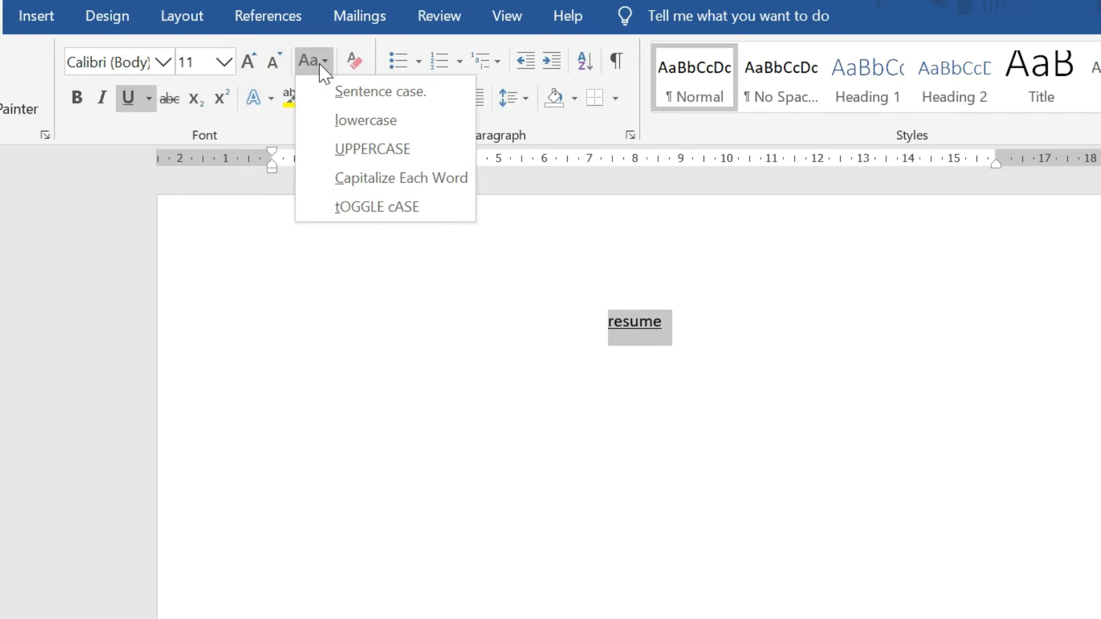
{"action": "left_click", "coordinate": [381, 151]}
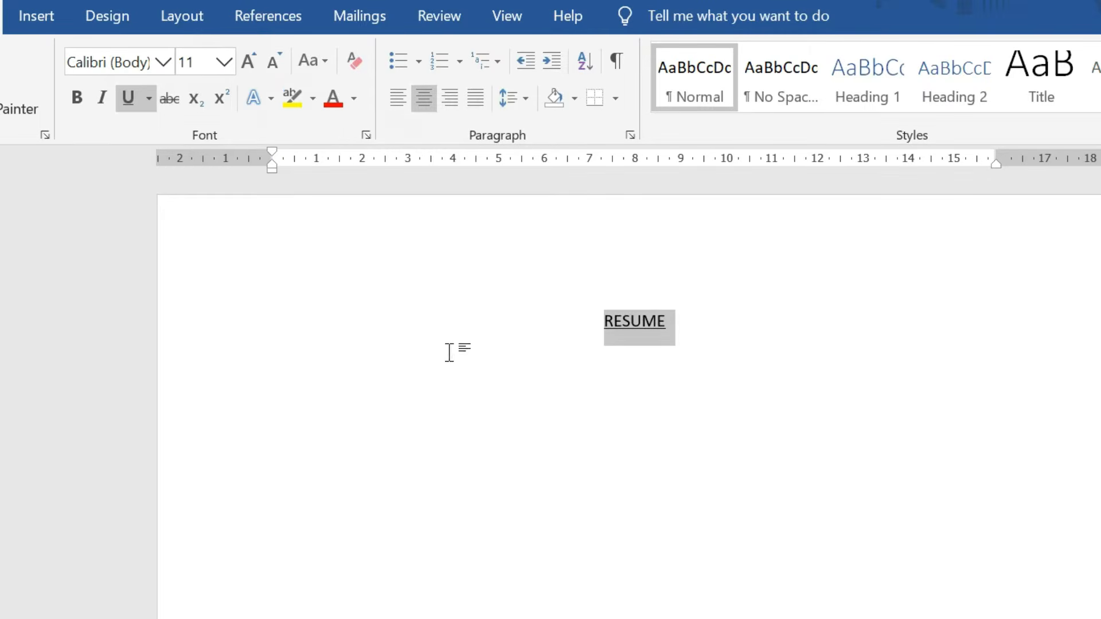
{"action": "left_click", "coordinate": [223, 67]}
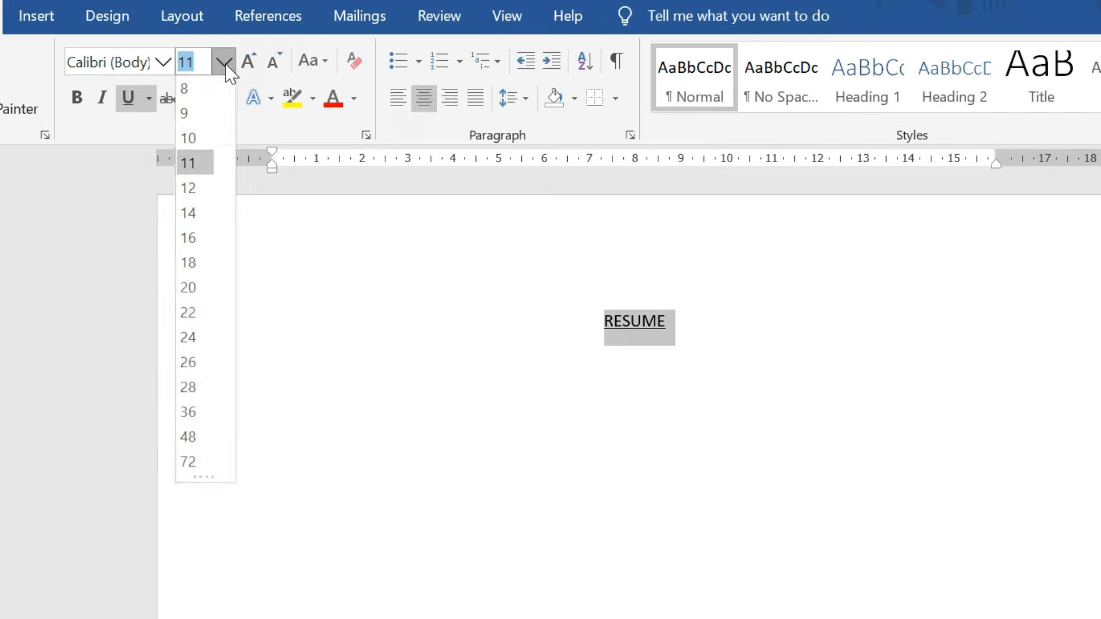
{"action": "left_click", "coordinate": [195, 240]}
{"action": "key", "text": "Right"}
{"action": "key", "text": "Return"}
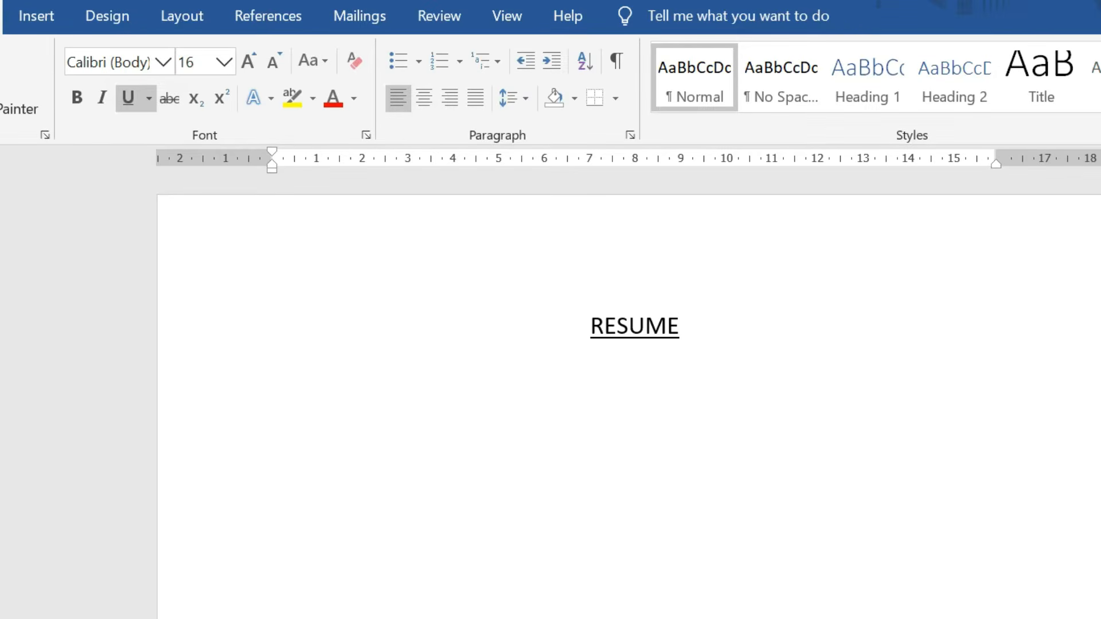
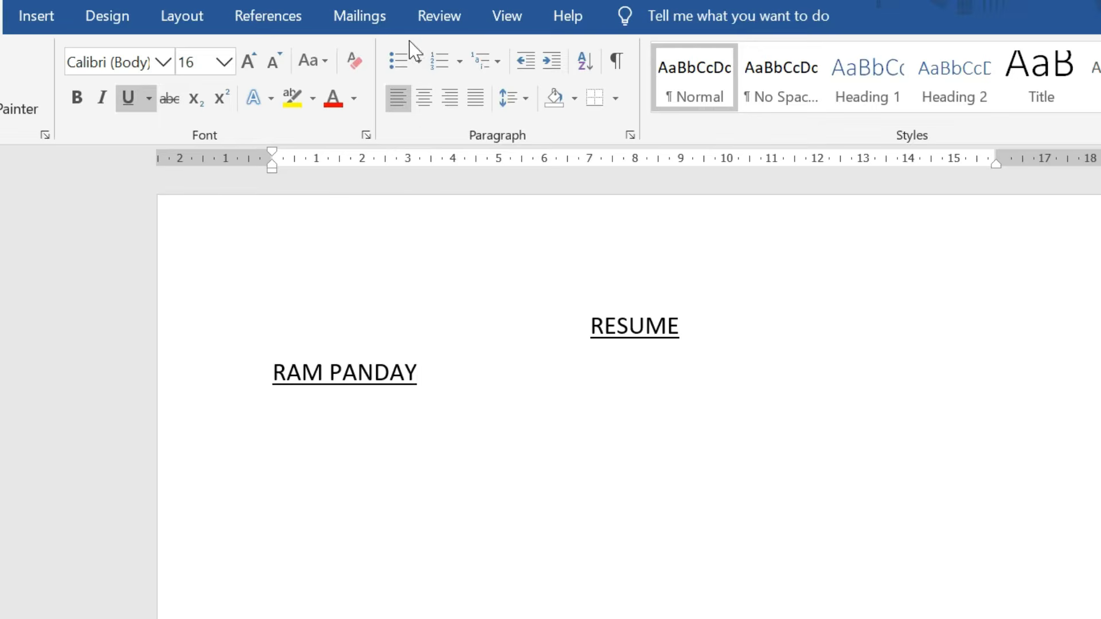
Type the applicant's name below the title and remove its underline.
{"action": "mouse_move", "coordinate": [428, 374]}
{"action": "left_mouse_down"}
{"action": "mouse_move", "coordinate": [298, 339]}
{"action": "mouse_move", "coordinate": [274, 373]}
{"action": "mouse_move", "coordinate": [432, 373]}
{"action": "left_mouse_up"}
{"action": "left_click", "coordinate": [131, 99]}
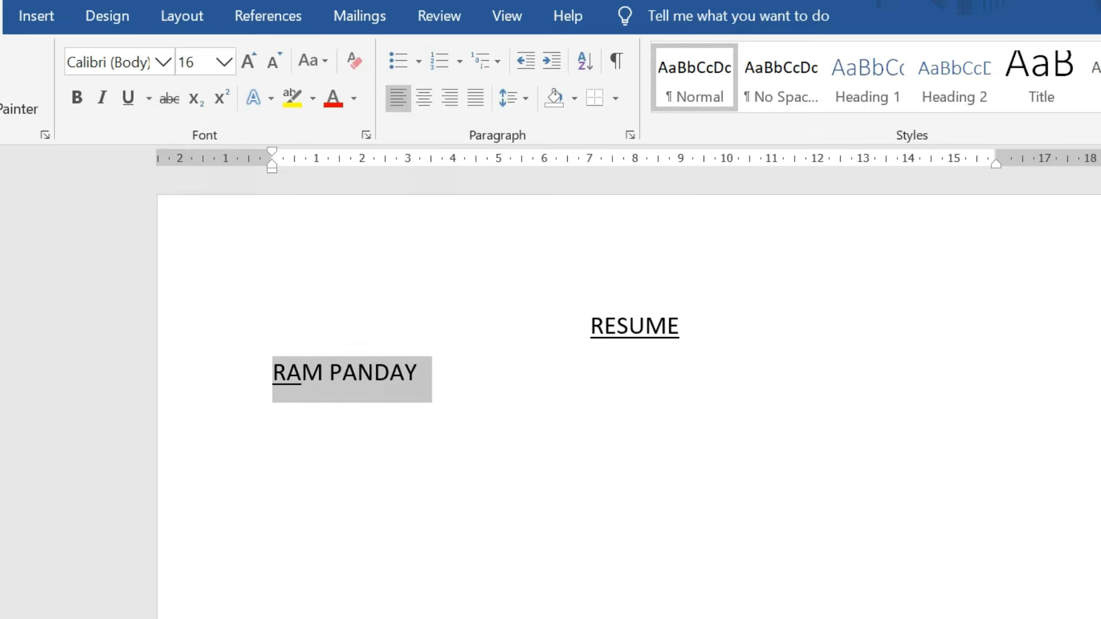
{"action": "left_click", "coordinate": [127, 102]}
{"action": "left_click", "coordinate": [127, 101]}
Set the name's font to Arial Black.
{"action": "left_click", "coordinate": [165, 62]}
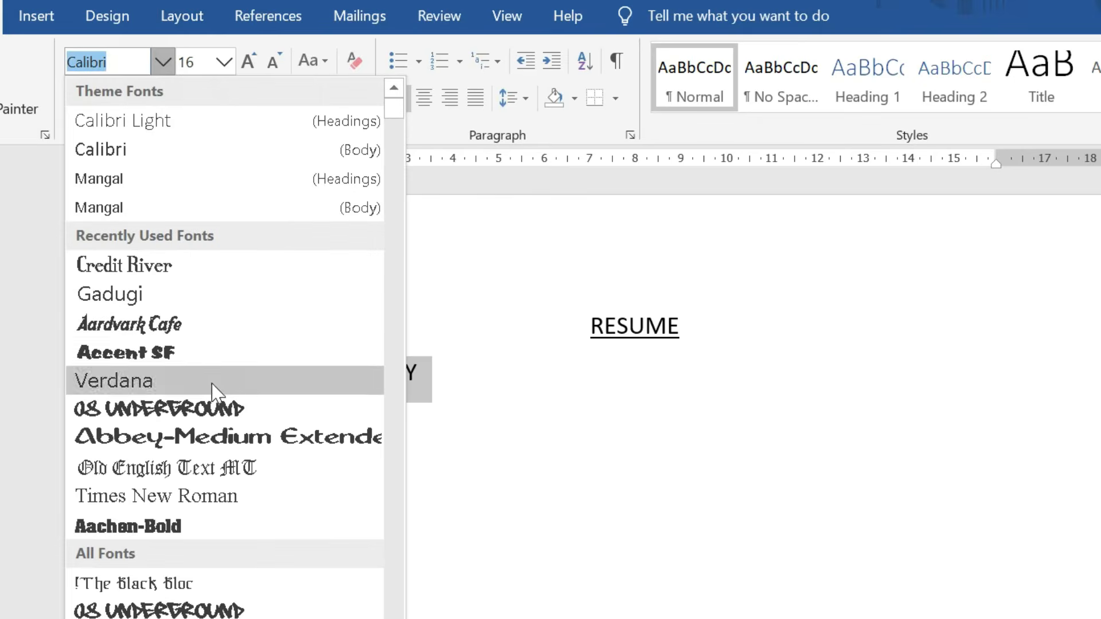
{"action": "scroll", "coordinate": [172, 534], "scroll_direction": "down", "scroll_amount": 2}
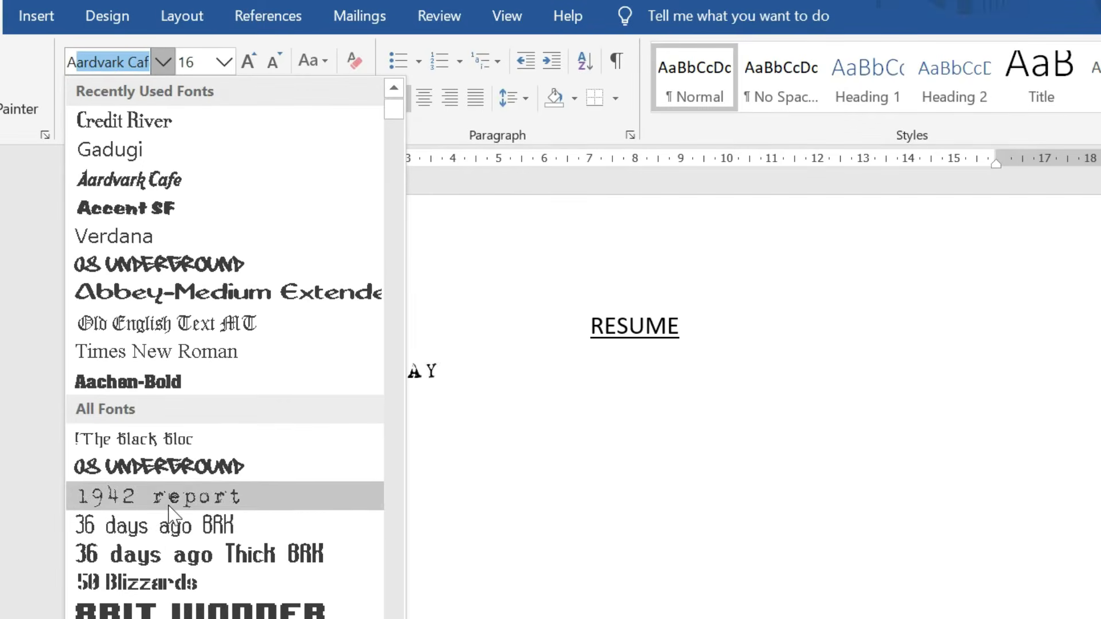
{"action": "scroll", "coordinate": [172, 520], "scroll_direction": "down", "scroll_amount": 10}
{"action": "type", "text": "Arial"}
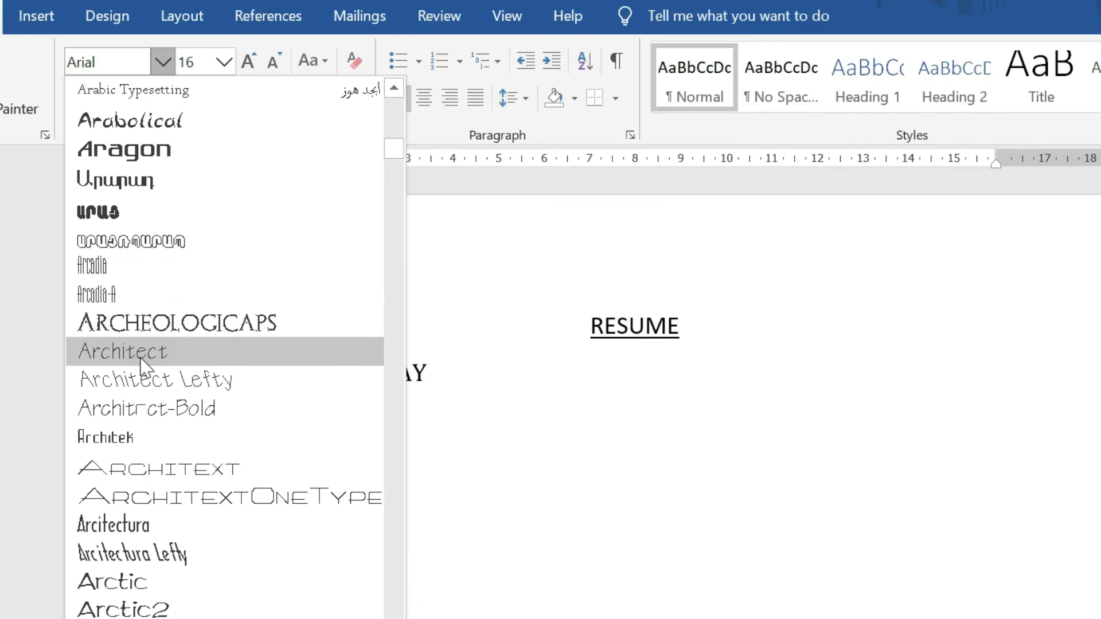
{"action": "scroll", "coordinate": [146, 585], "scroll_direction": "down", "scroll_amount": 2}
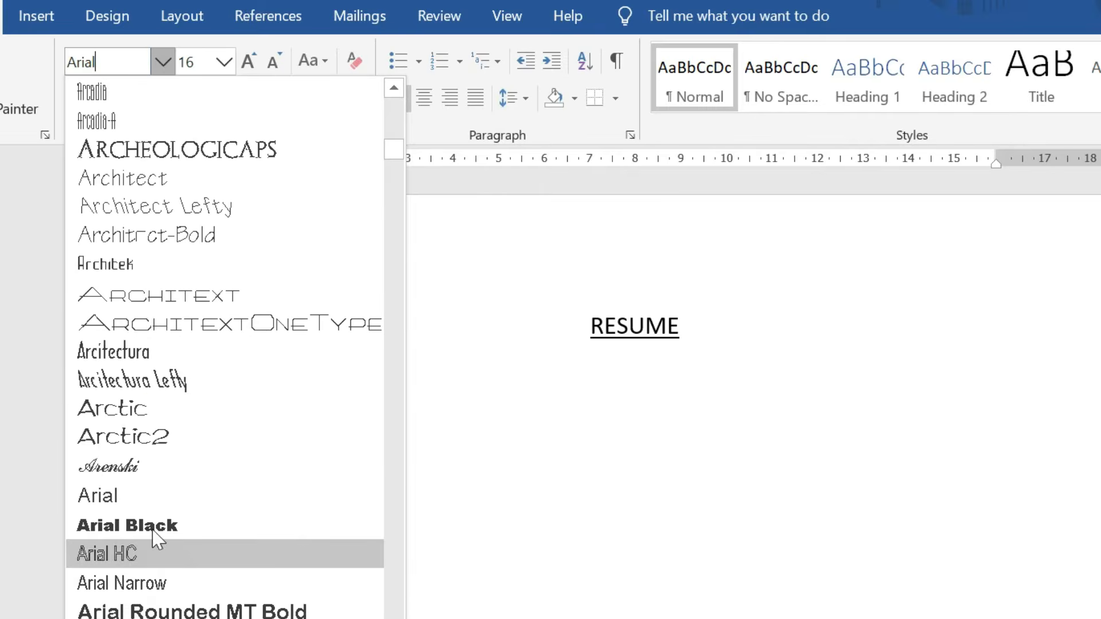
{"action": "scroll", "coordinate": [158, 493], "scroll_direction": "down", "scroll_amount": 1}
{"action": "left_click", "coordinate": [156, 440]}
Enlarge the name in steps to 22 pt.
{"action": "key", "text": "Right"}
{"action": "left_click_drag", "start_coordinate": [465, 376], "coordinate": [273, 375]}
{"action": "left_click", "coordinate": [259, 62]}
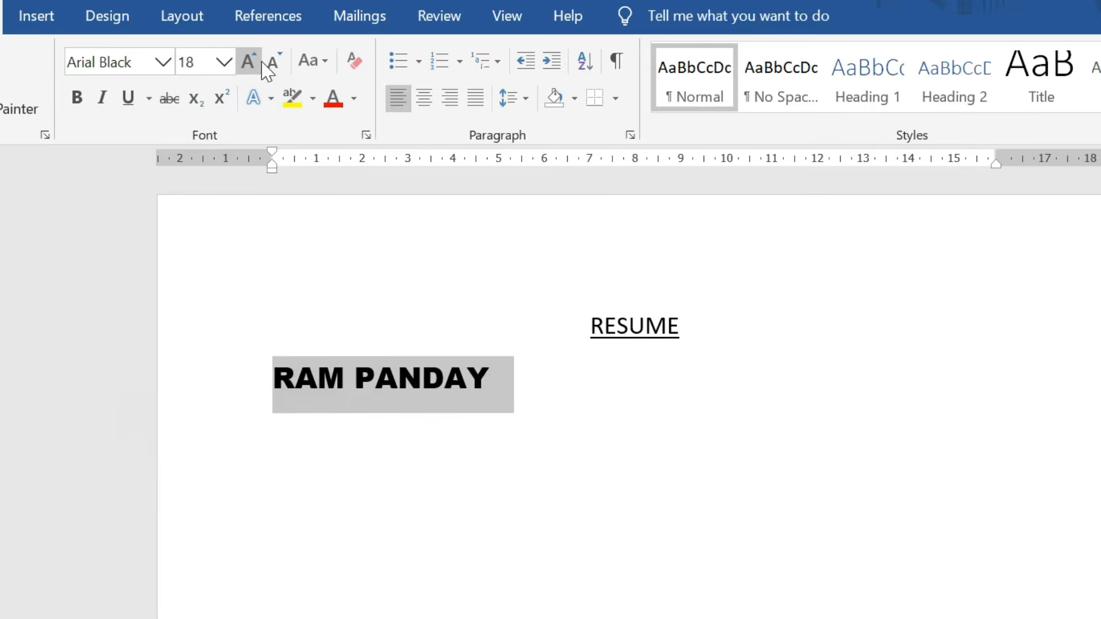
{"action": "left_click", "coordinate": [262, 62]}
{"action": "left_click", "coordinate": [262, 62]}
{"action": "left_click", "coordinate": [535, 384]}
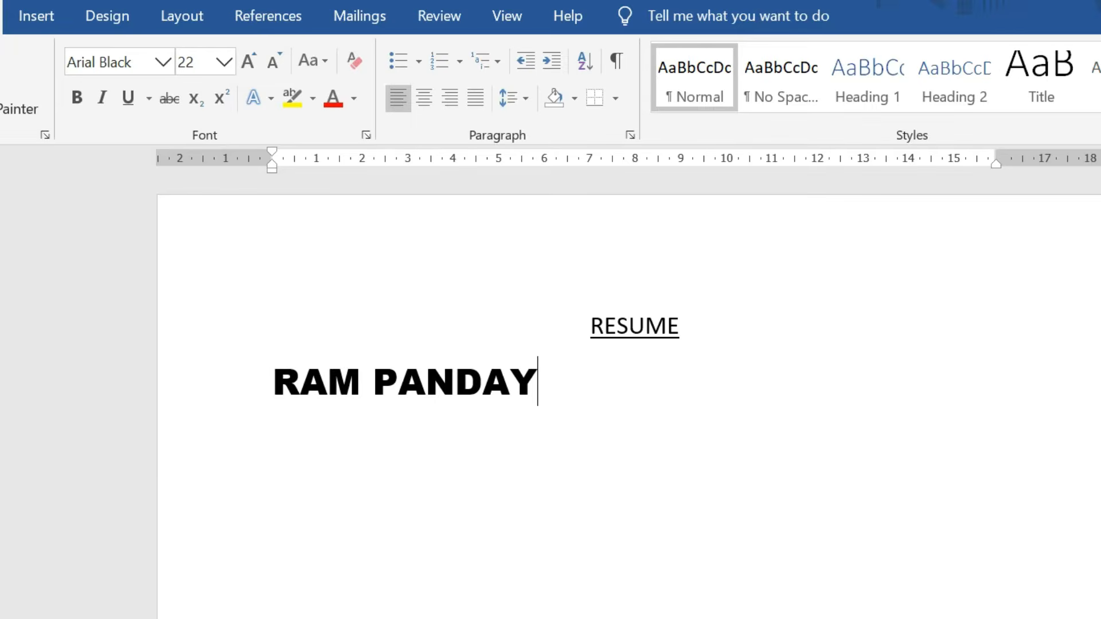
{"action": "left_click_drag", "start_coordinate": [538, 382], "coordinate": [273, 382]}
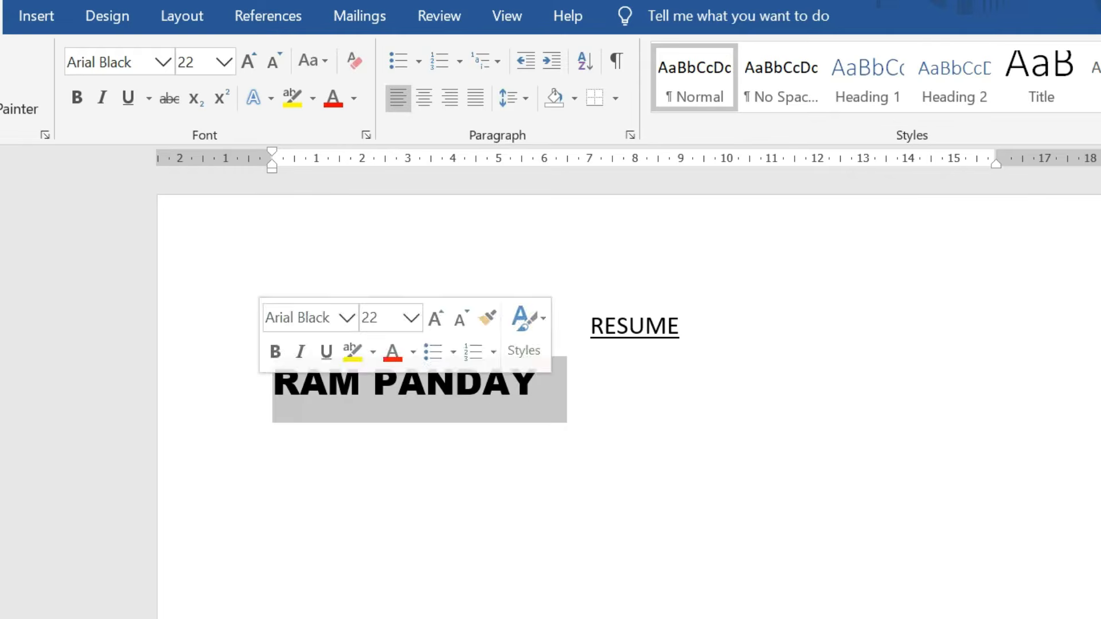
{"action": "left_click", "coordinate": [538, 383]}
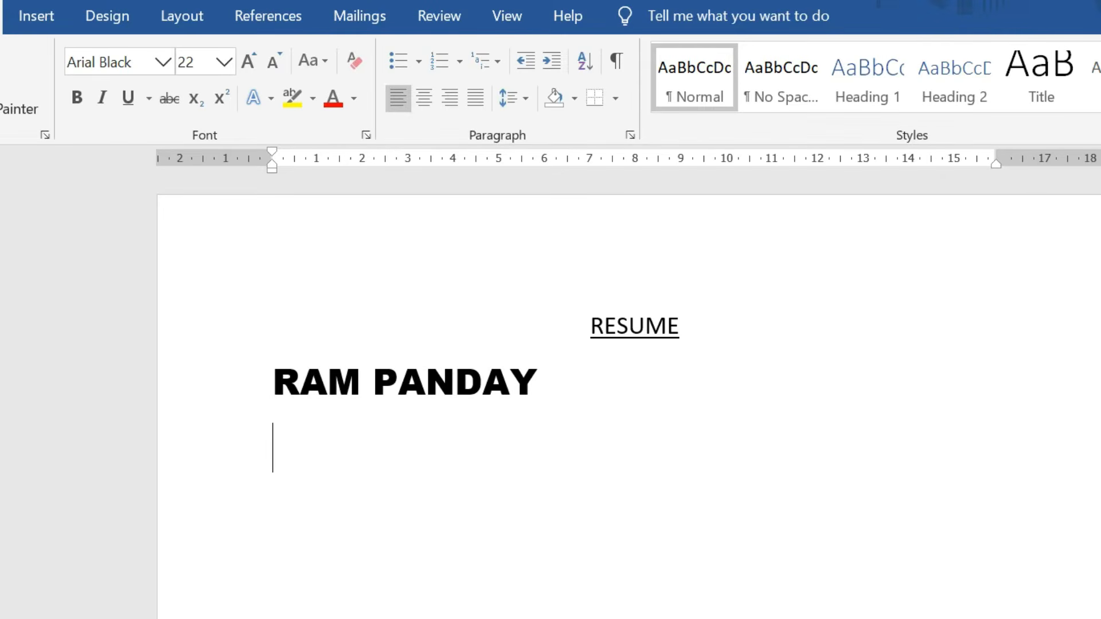
Add a COMPUTER TEACHER line below the name and reduce it to 11 pt.
{"action": "key", "text": "Return"}
{"action": "type", "text": "COMPU"}
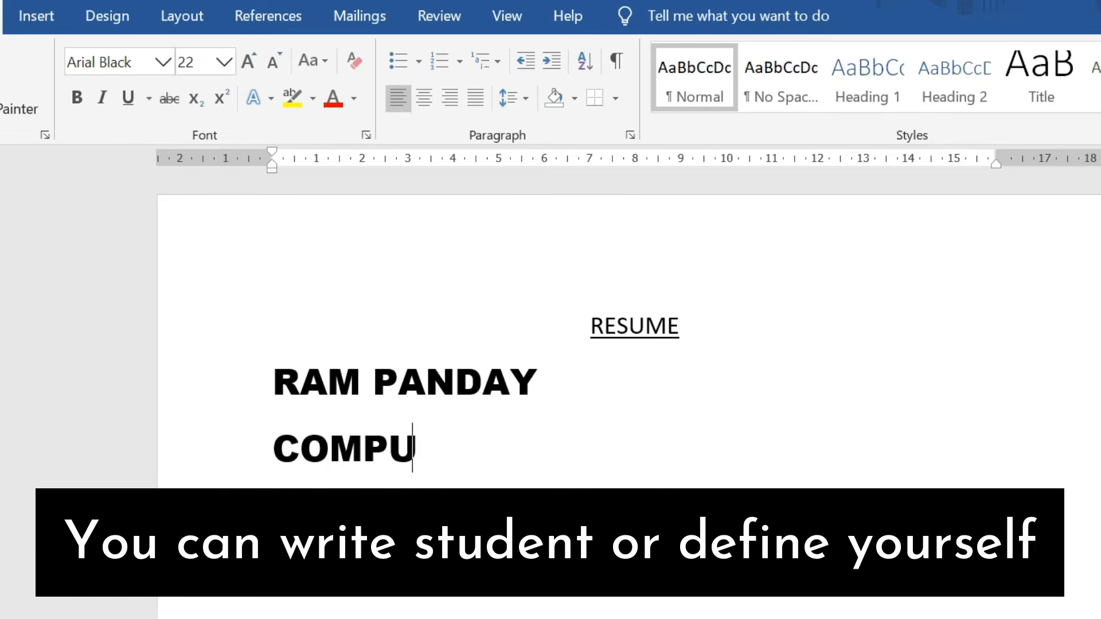
{"action": "type", "text": "TER TEACHER"}
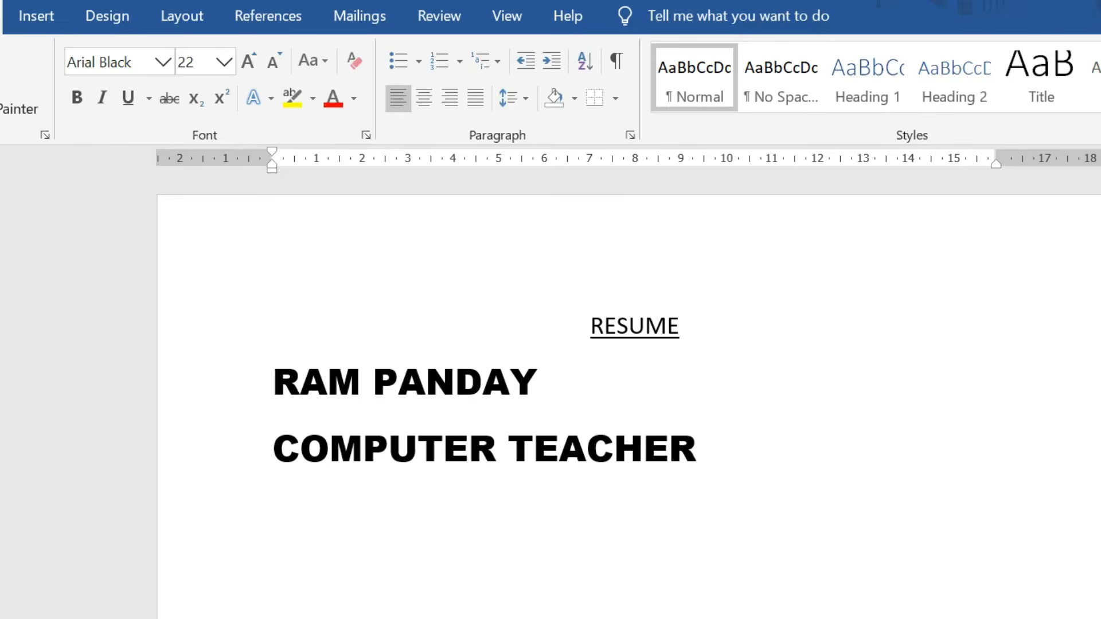
{"action": "left_click_drag", "start_coordinate": [711, 450], "coordinate": [278, 451]}
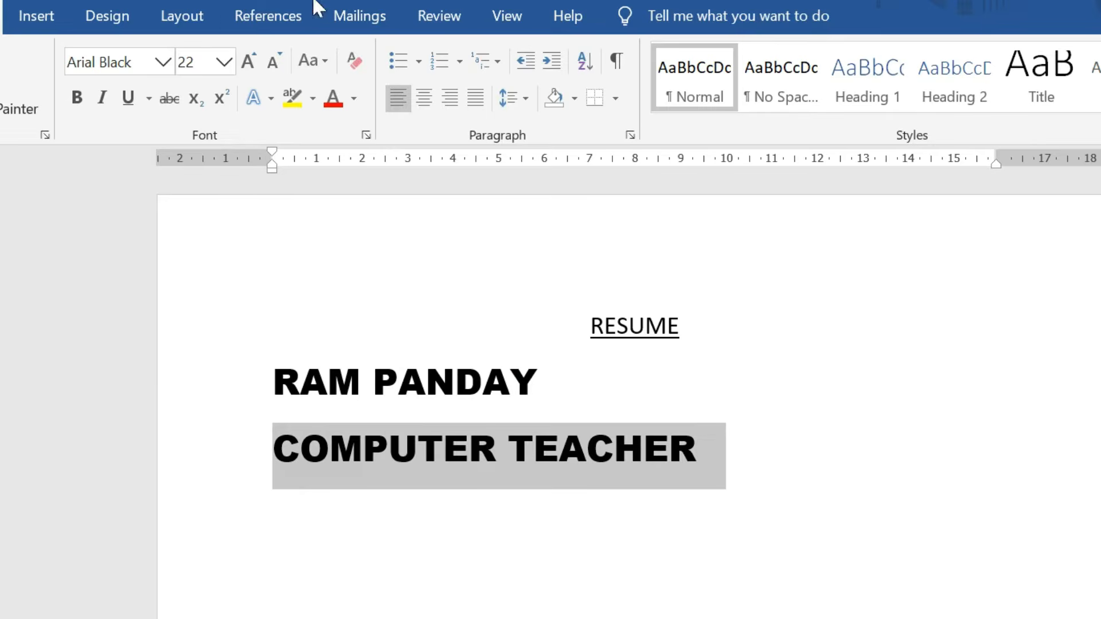
{"action": "left_click", "coordinate": [223, 63]}
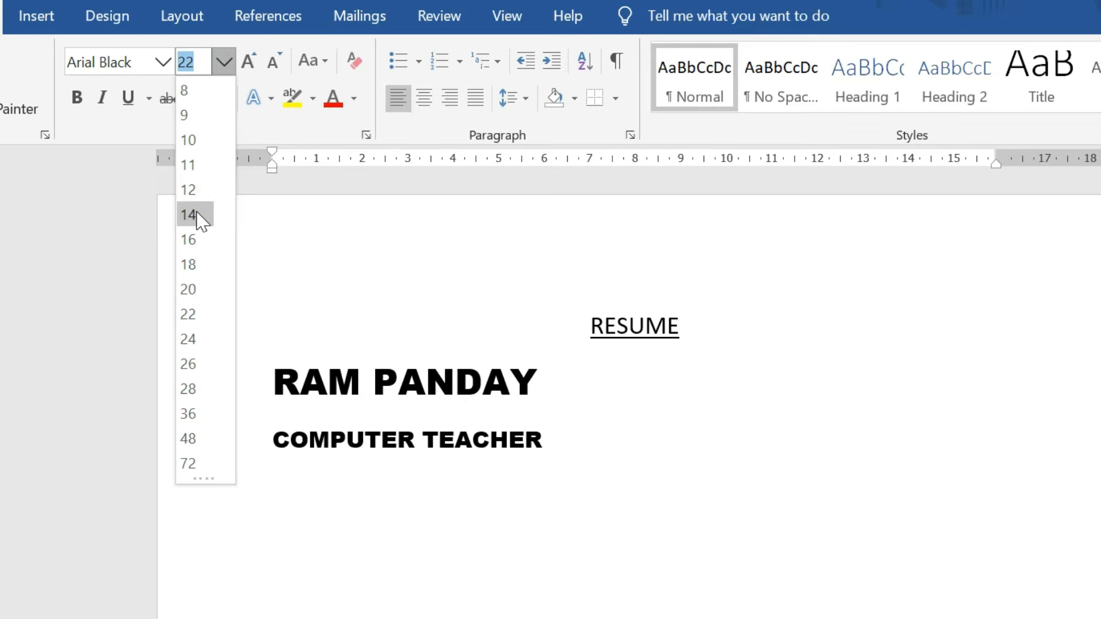
{"action": "left_click", "coordinate": [195, 172]}
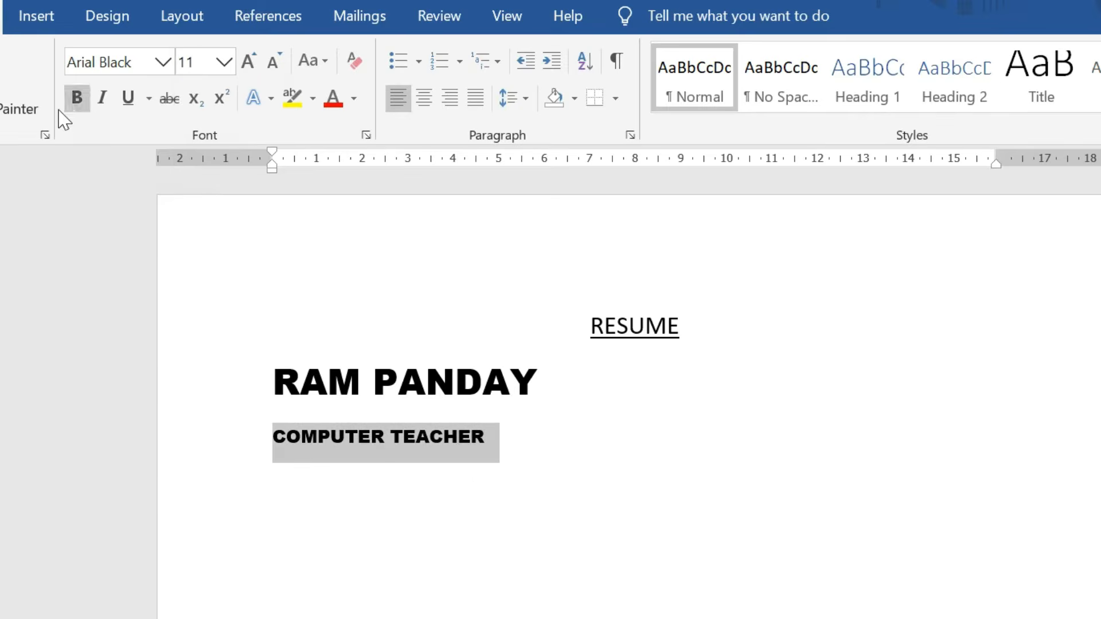
Switch the COMPUTER TEACHER line to the Calibri (Body) font.
{"action": "left_click", "coordinate": [163, 62]}
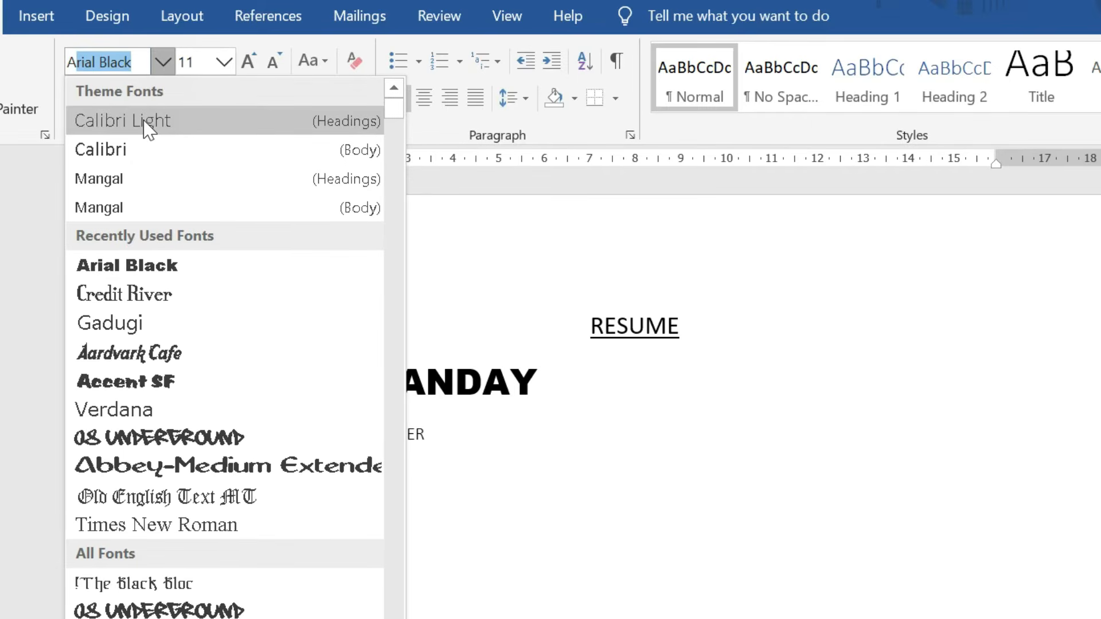
{"action": "left_click", "coordinate": [144, 166]}
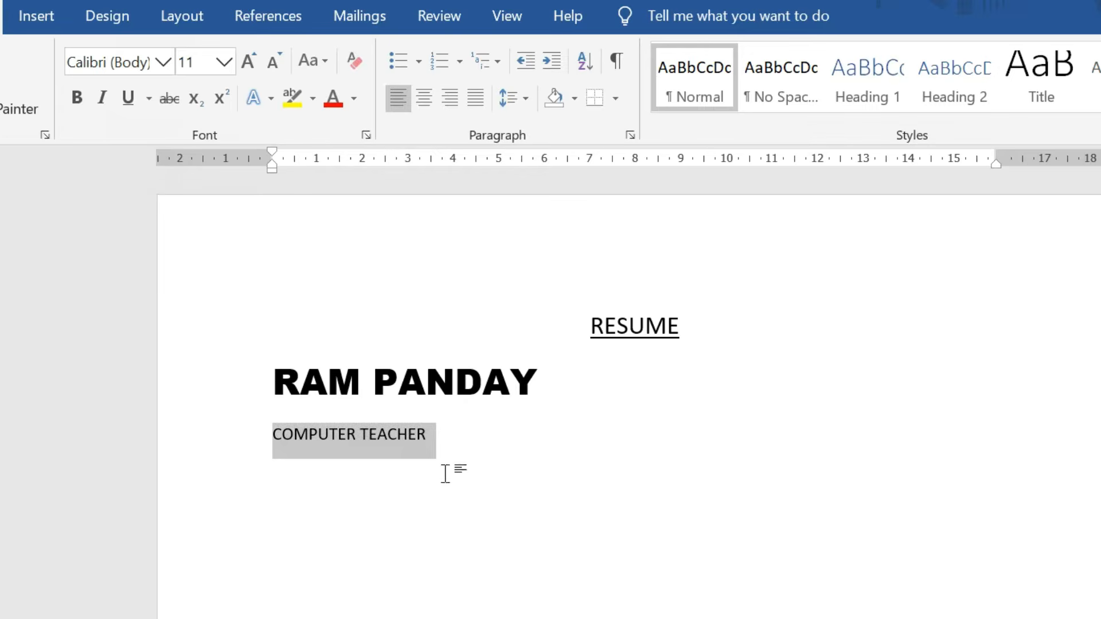
{"action": "left_click", "coordinate": [500, 439]}
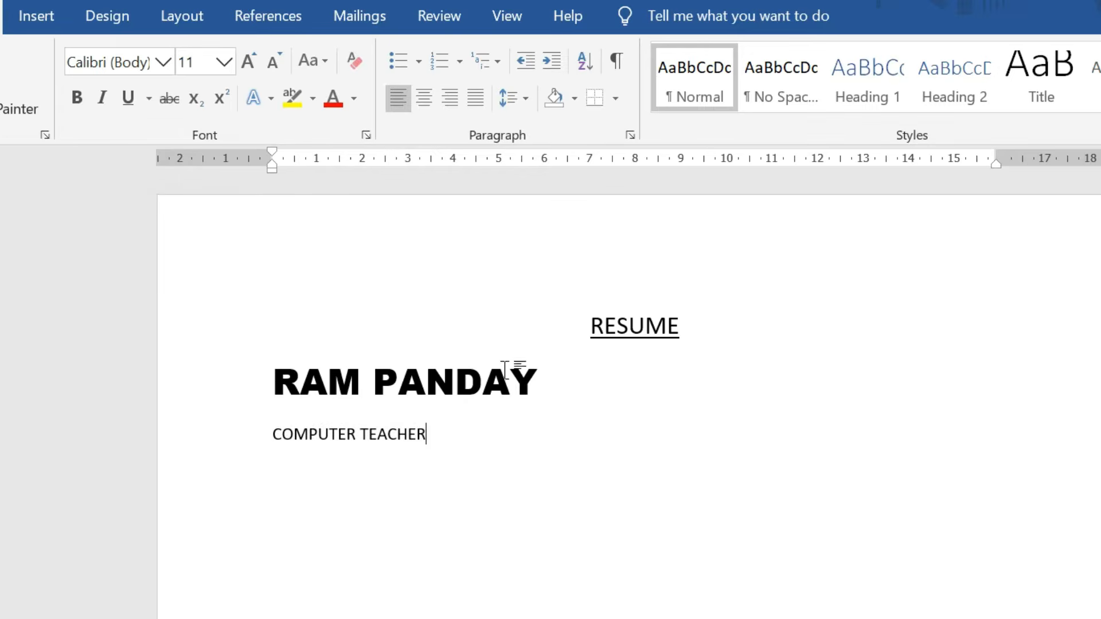
{"action": "scroll", "coordinate": [498, 350], "scroll_direction": "down", "scroll_amount": 2}
{"action": "scroll", "coordinate": [496, 343], "scroll_direction": "up", "scroll_amount": 1}
{"action": "scroll", "coordinate": [498, 367], "scroll_direction": "down", "scroll_amount": 1}
{"action": "scroll", "coordinate": [501, 401], "scroll_direction": "up", "scroll_amount": 1}
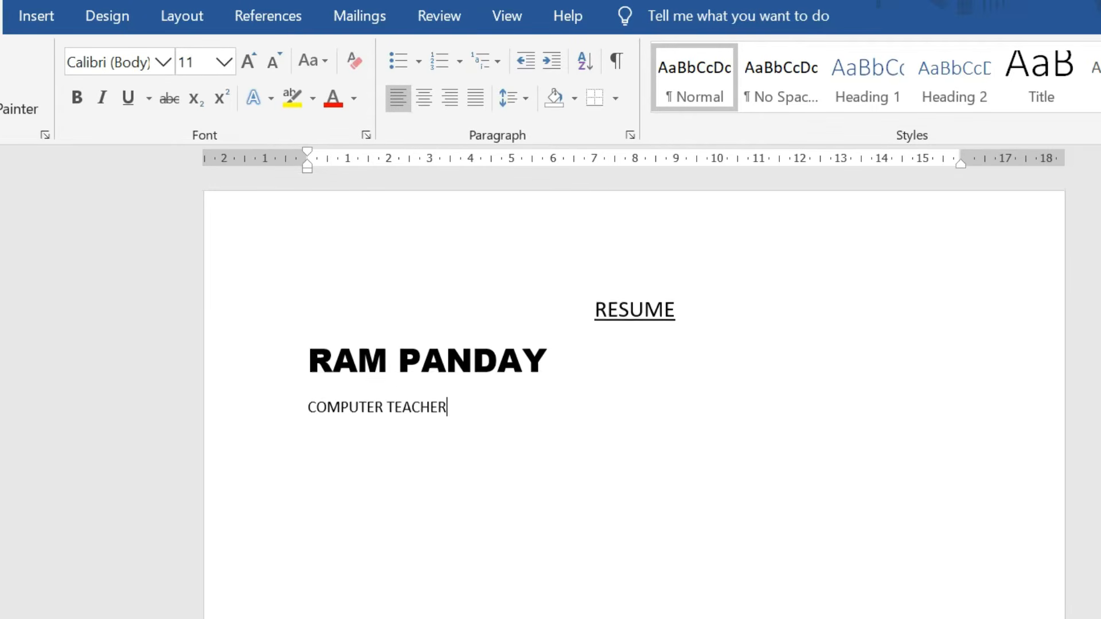
{"action": "left_click_drag", "start_coordinate": [486, 411], "coordinate": [313, 369]}
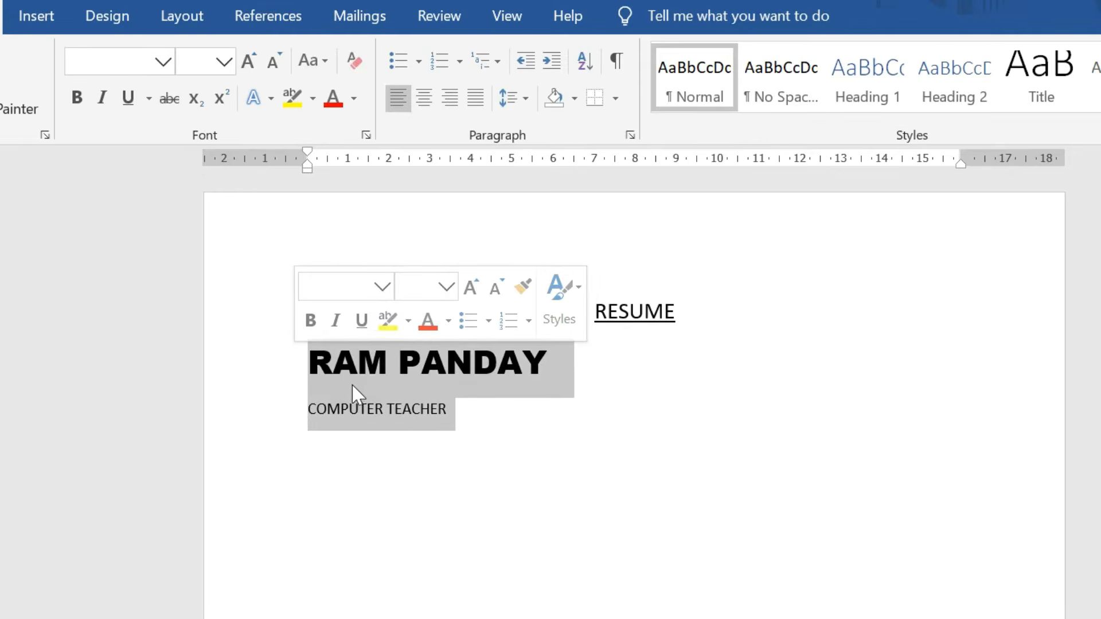
Remove the paragraph space after the name so COMPUTER TEACHER sits directly beneath it.
{"action": "left_click", "coordinate": [398, 370]}
{"action": "left_click_drag", "start_coordinate": [464, 412], "coordinate": [313, 368]}
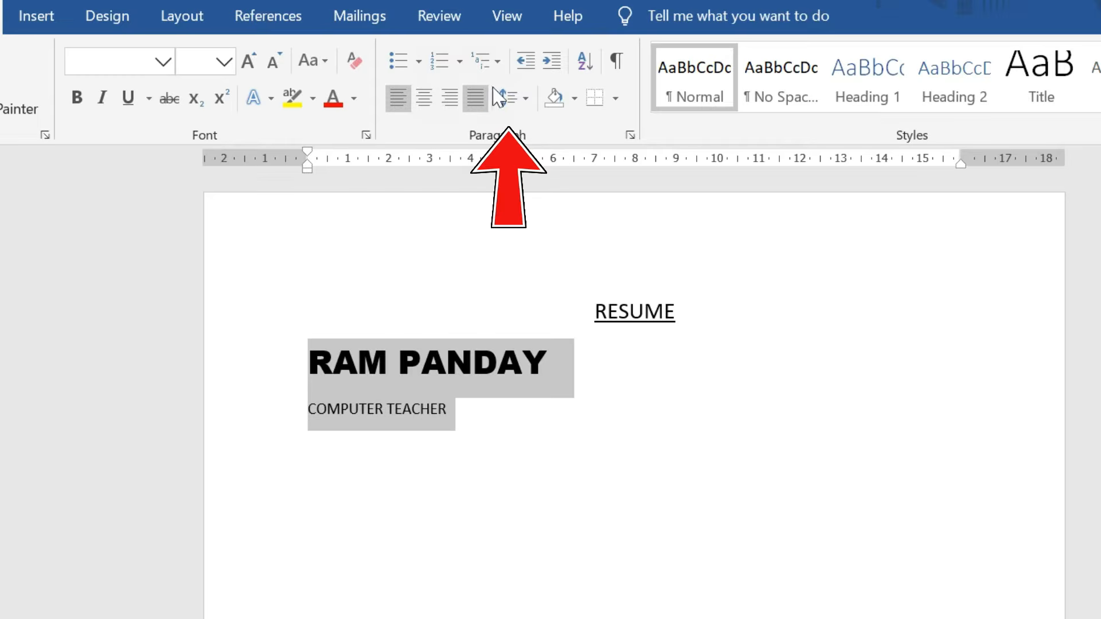
{"action": "left_click", "coordinate": [526, 102]}
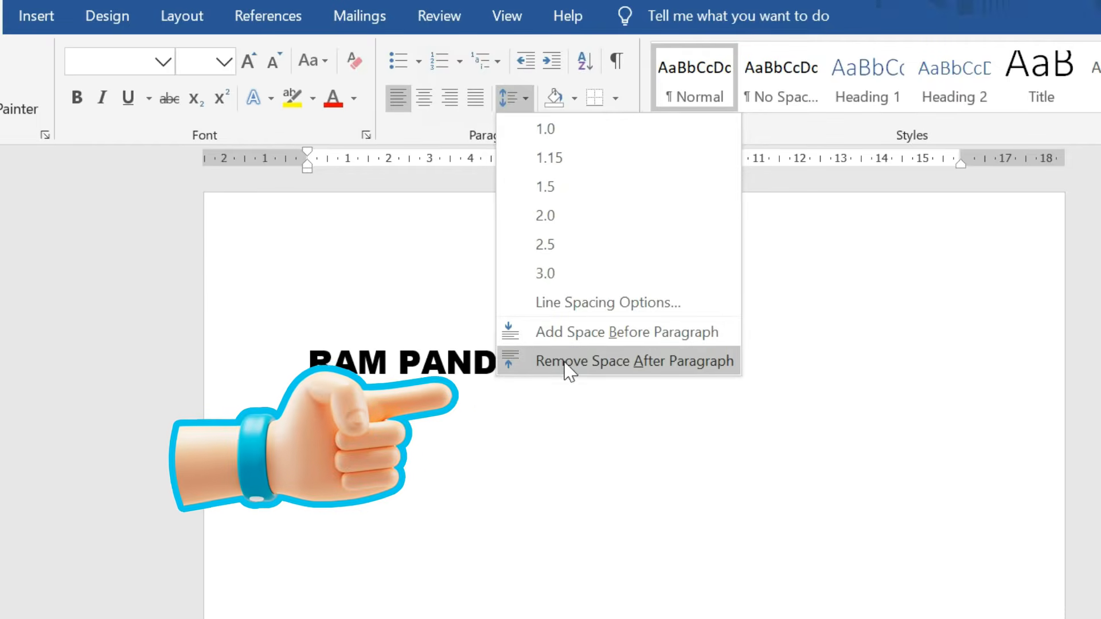
{"action": "left_click", "coordinate": [665, 361]}
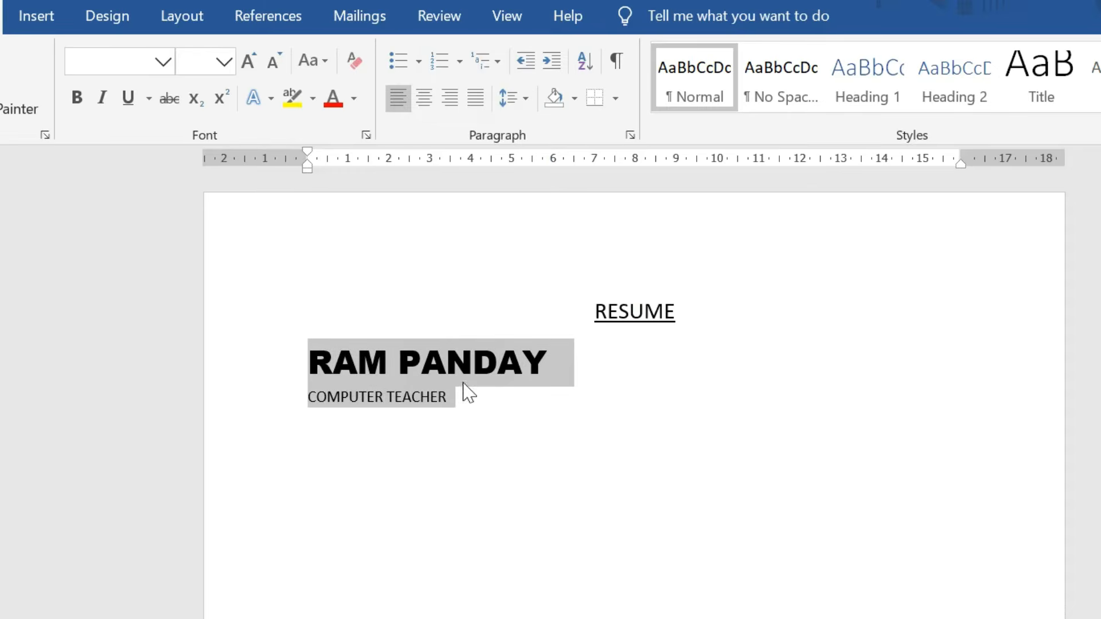
{"action": "left_click", "coordinate": [528, 98]}
{"action": "key", "text": "Escape"}
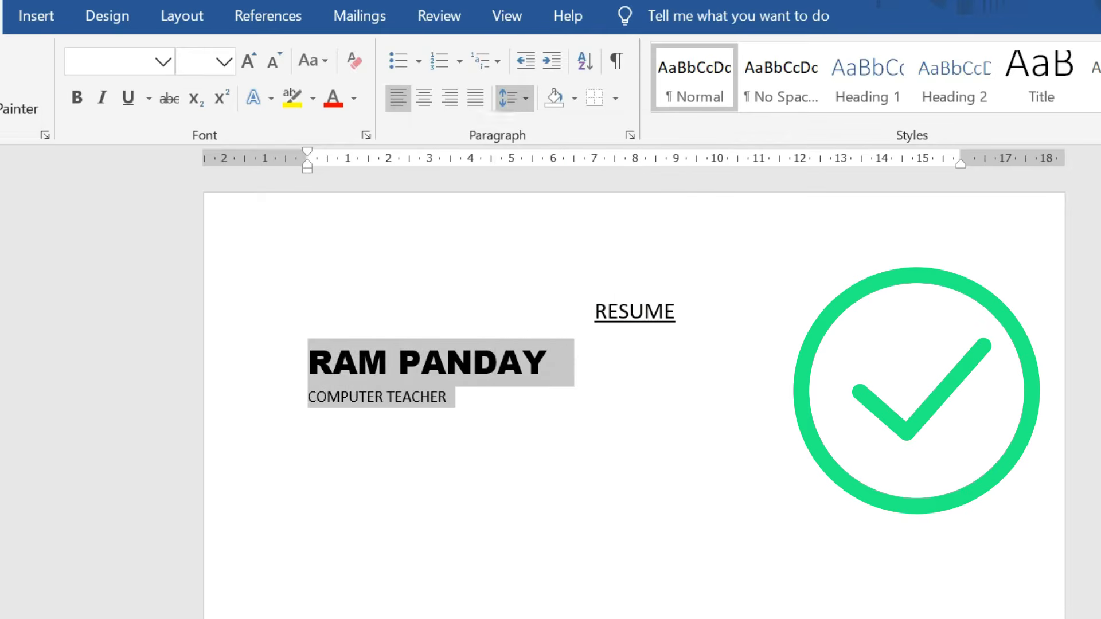
Make the COMPUTER TEACHER line bold.
{"action": "left_click", "coordinate": [476, 401]}
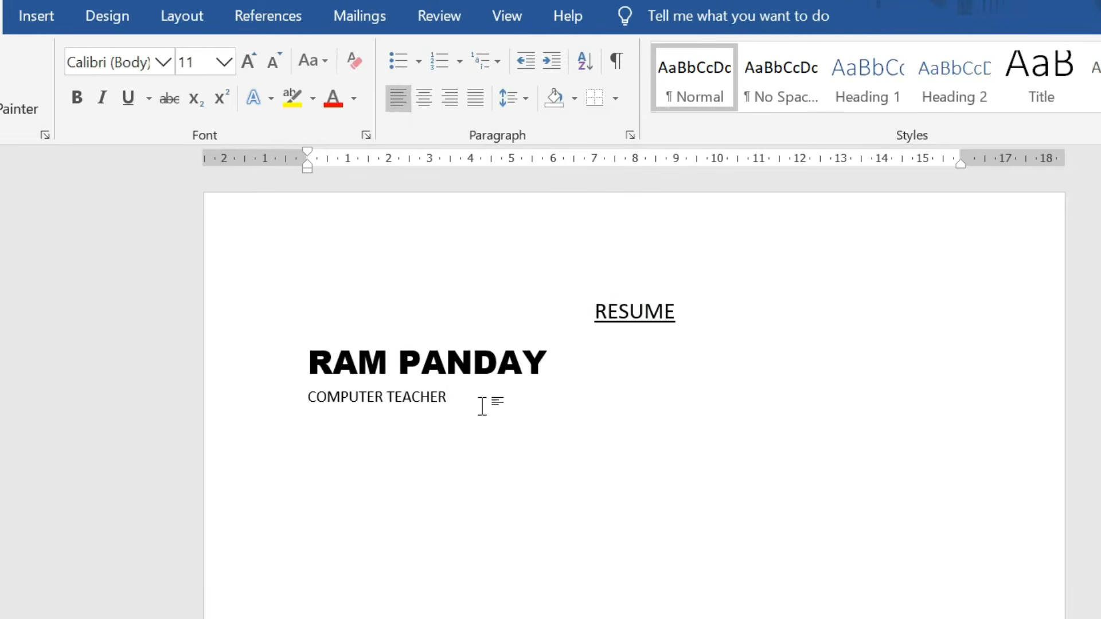
{"action": "left_click_drag", "start_coordinate": [456, 397], "coordinate": [308, 397]}
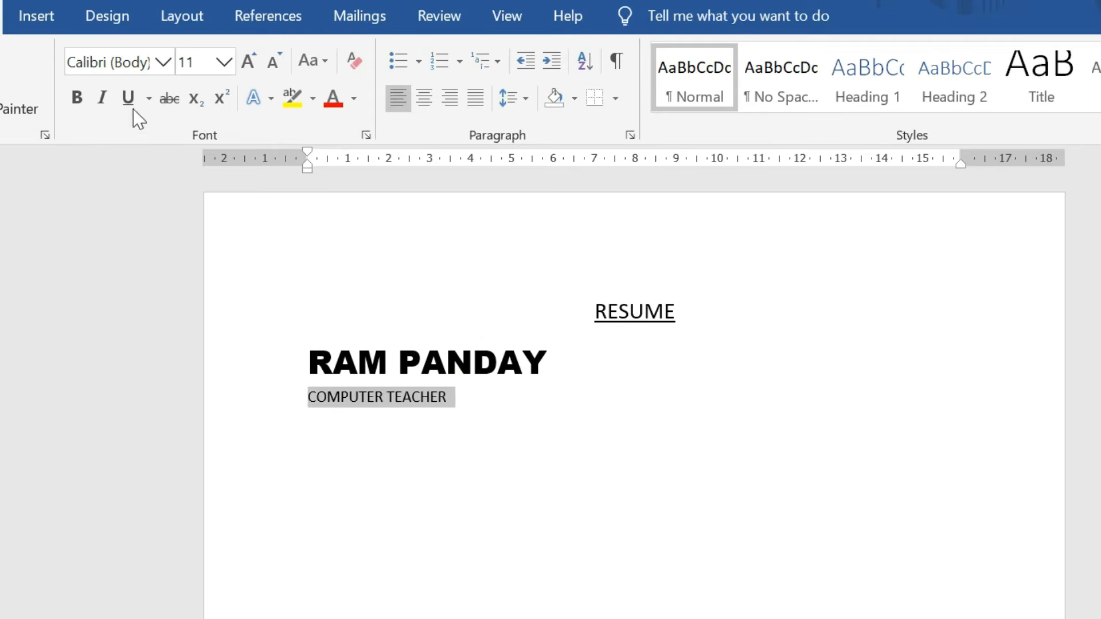
{"action": "left_click", "coordinate": [76, 97]}
Type a CONTACT INFO heading on a new line below the job title.
{"action": "left_click", "coordinate": [497, 390]}
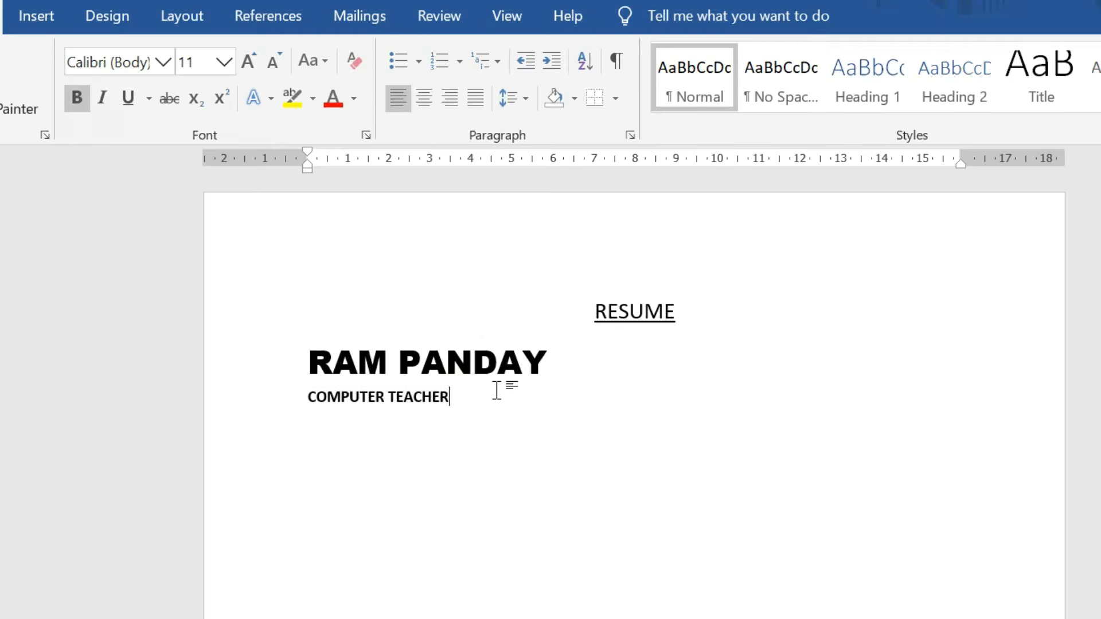
{"action": "key", "text": "Return"}
{"action": "key", "text": "Return"}
{"action": "type", "text": "CONTACT INFO"}
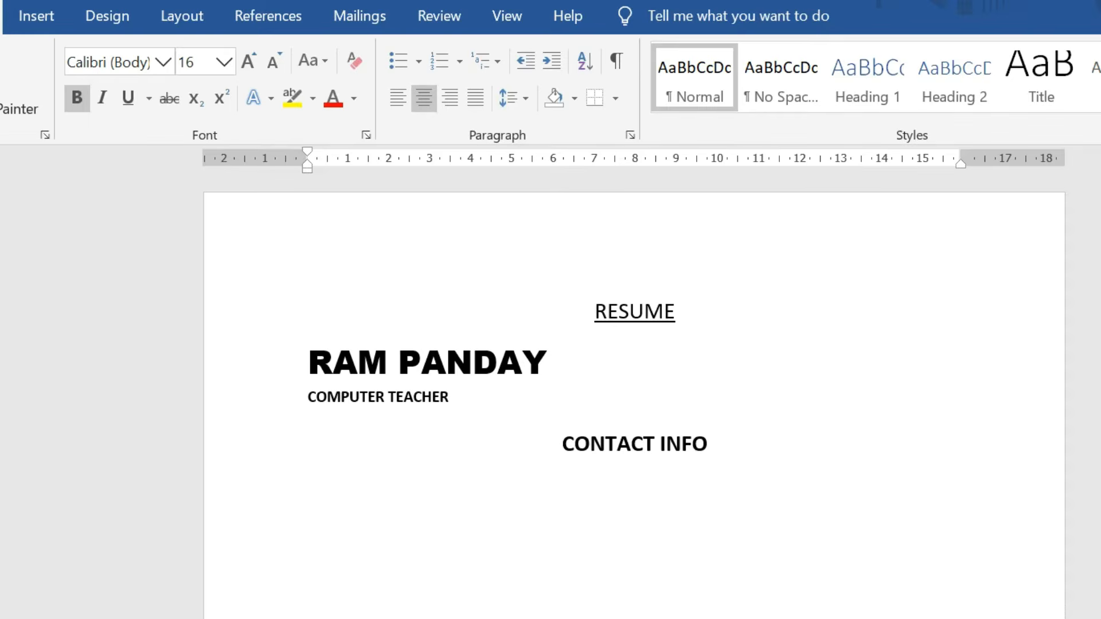
{"action": "key", "text": "Return"}
{"action": "key", "text": "Return"}
Shade the CONTACT INFO heading light grey (Background 2, Darker 10%).
{"action": "left_click", "coordinate": [575, 98]}
{"action": "left_click", "coordinate": [647, 456]}
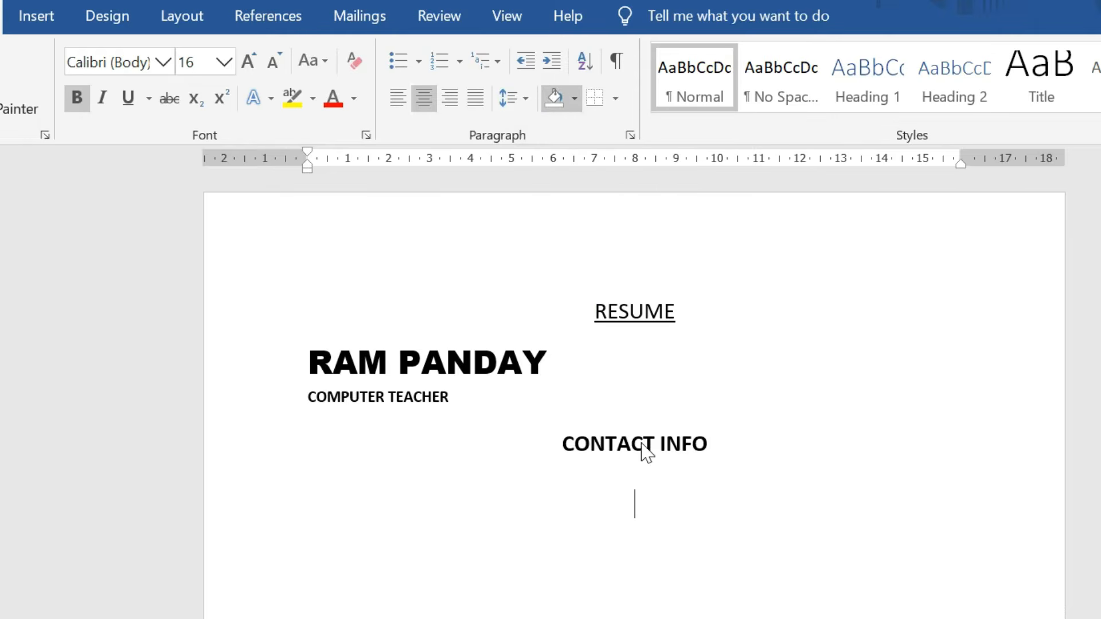
{"action": "left_click", "coordinate": [575, 100]}
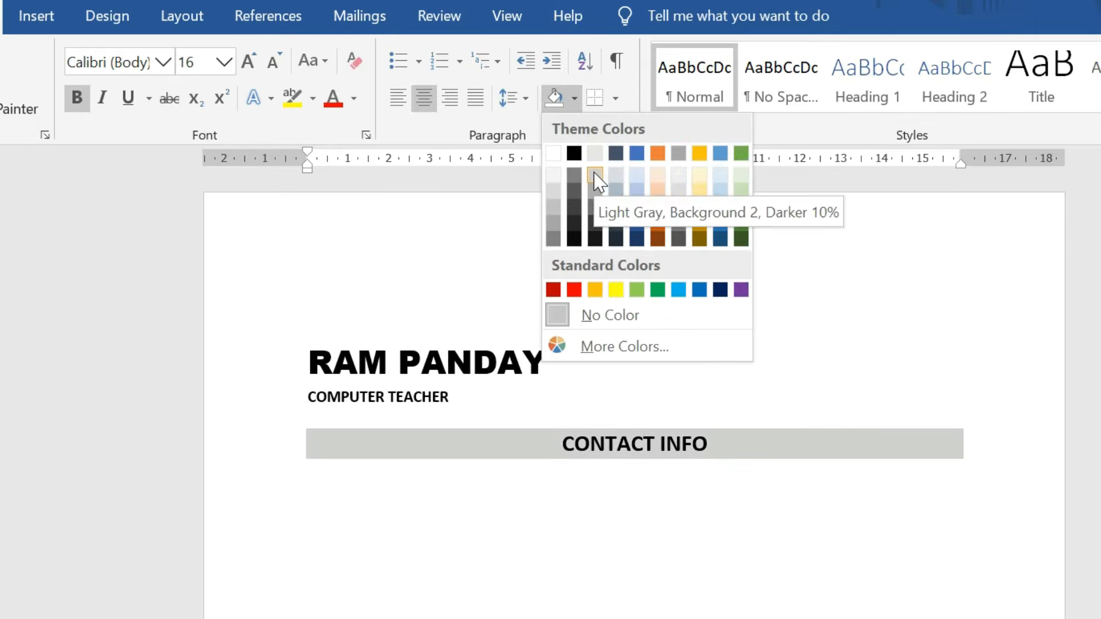
{"action": "left_click", "coordinate": [595, 181]}
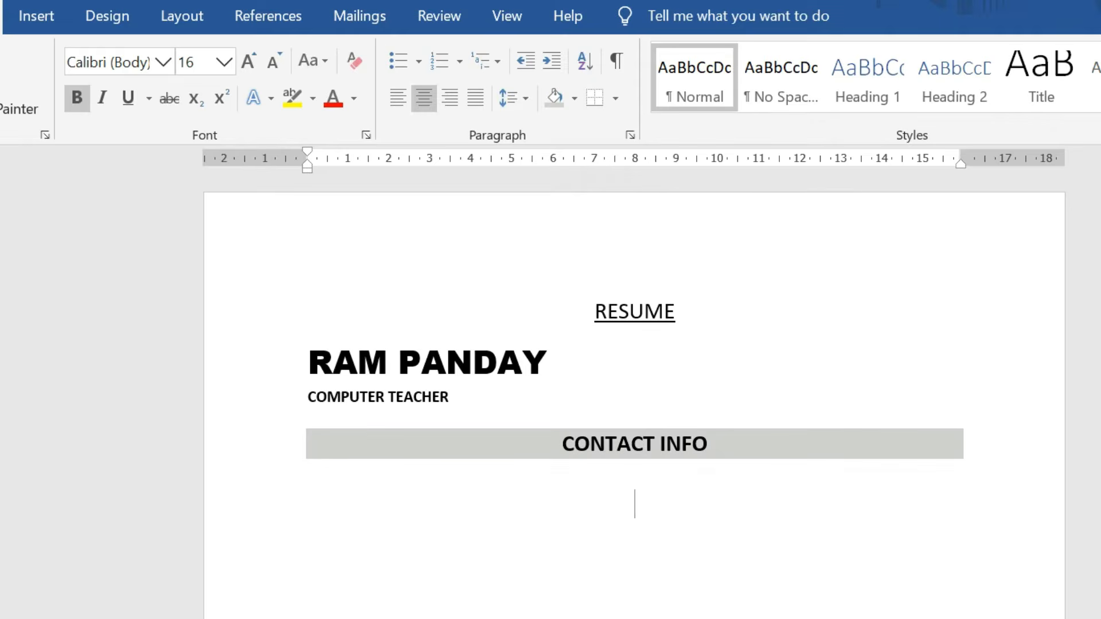
Left-align the line under CONTACT INFO at 11 pt and type the ADDRESS entry.
{"action": "left_click", "coordinate": [399, 107]}
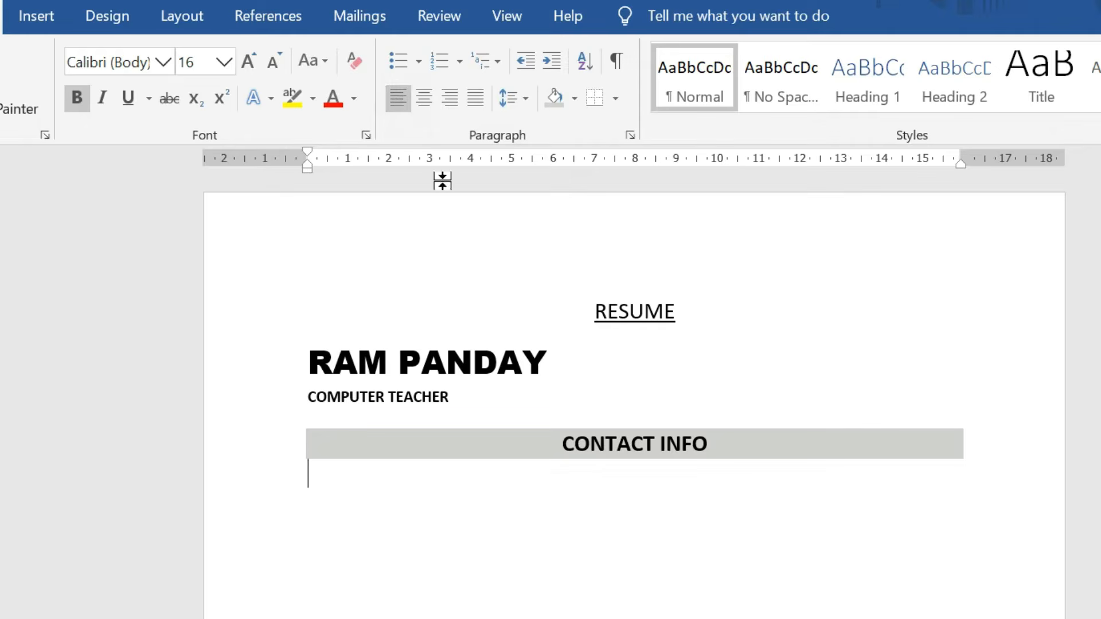
{"action": "left_click", "coordinate": [224, 62]}
{"action": "left_click", "coordinate": [194, 173]}
{"action": "type", "text": "ADDREA"}
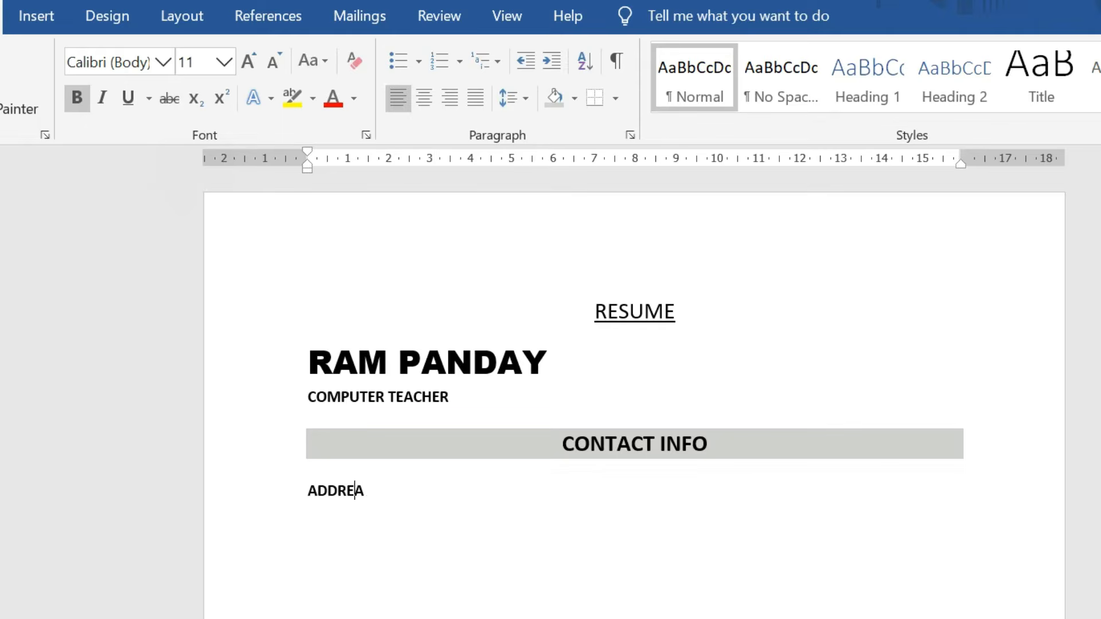
{"action": "key", "text": "BackSpace"}
{"action": "type", "text": "SS"}
{"action": "type", "text": "222 XXXXX XXXXXXX, "}
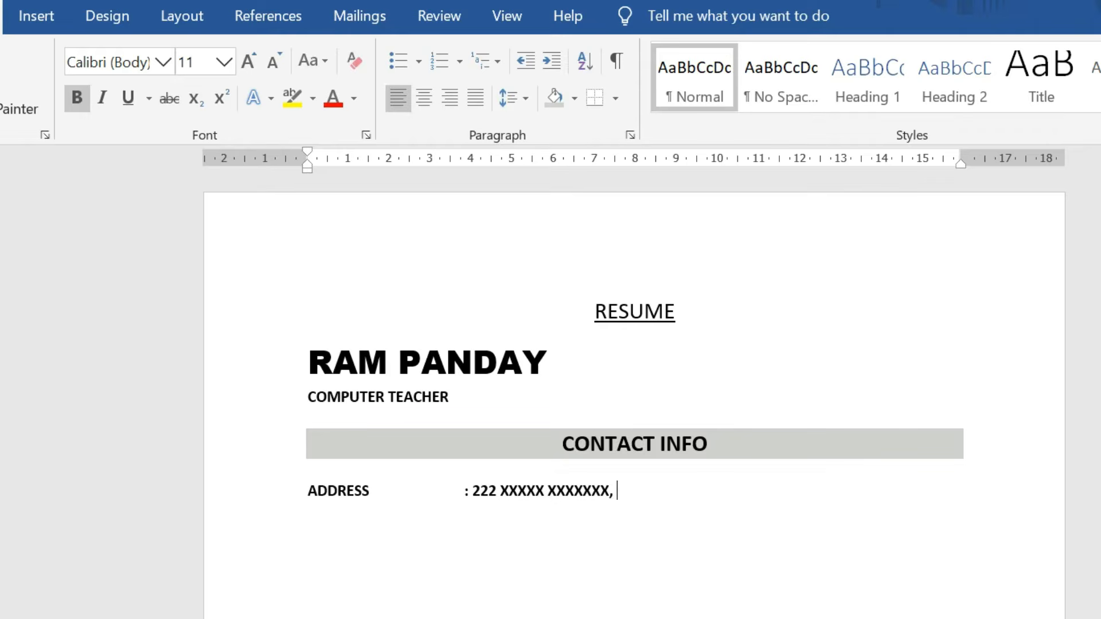
{"action": "type", "text": "UTTAR PRADESH"}
{"action": "key", "text": "Return"}
Add MOBILE NO, RESIDENCE NO and EMAIL lines with the applicant's contact numbers and e-mail.
{"action": "type", "text": "MOBILE NO"}
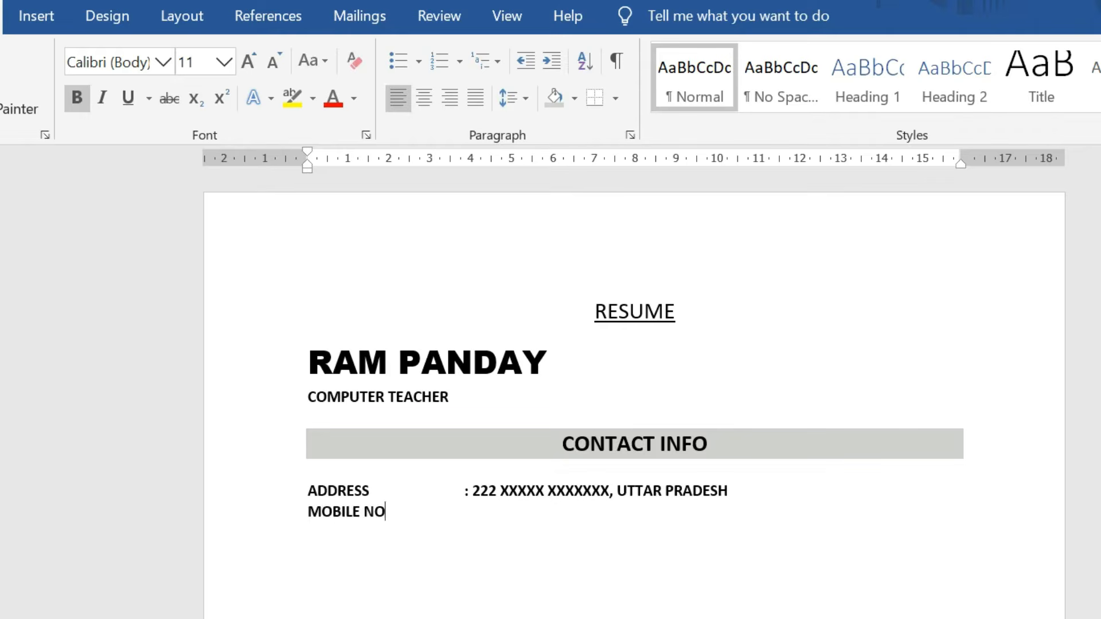
{"action": "key", "text": "Tab"}
{"action": "key", "text": "Tab"}
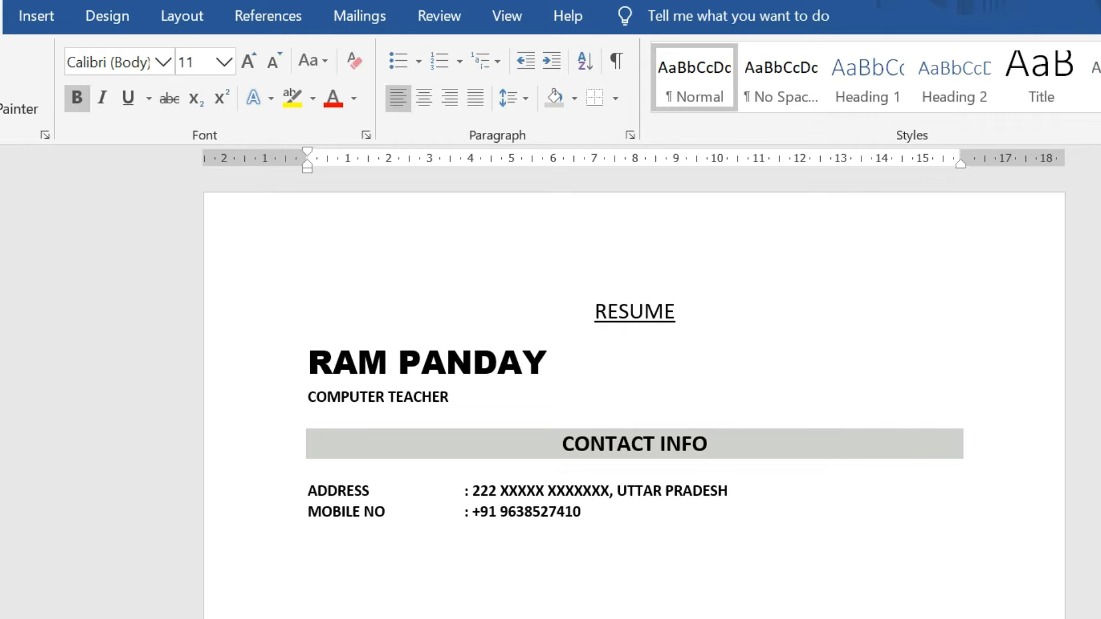
{"action": "key", "text": "Return"}
{"action": "type", "text": "RESIDENCE NO : C66/"}
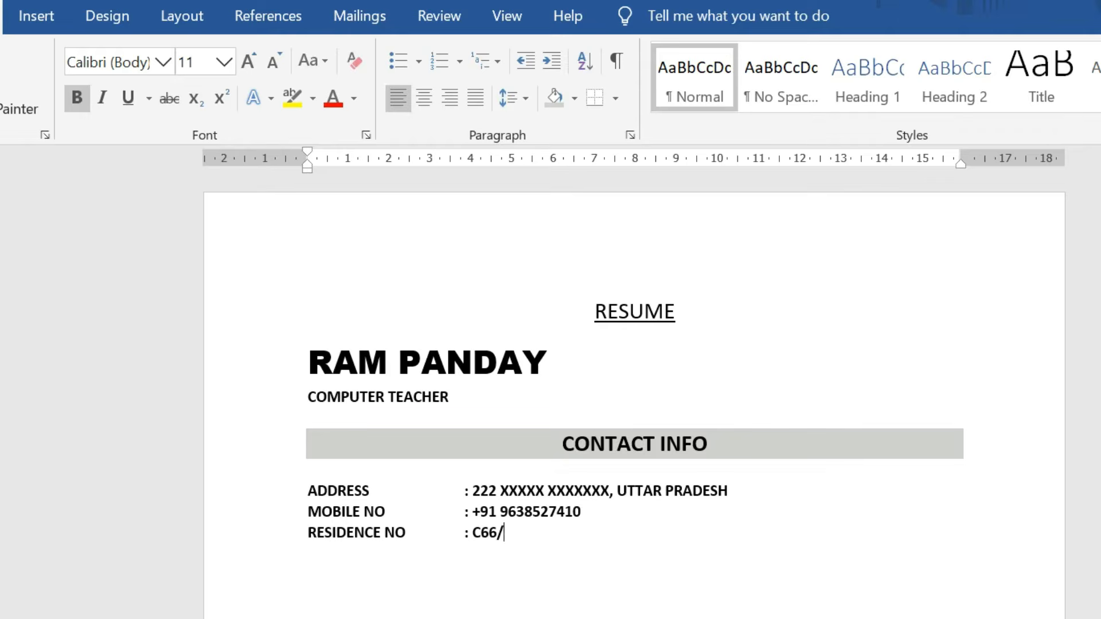
{"action": "type", "text": "9856 EMAIL"}
{"action": "key", "text": "Tab"}
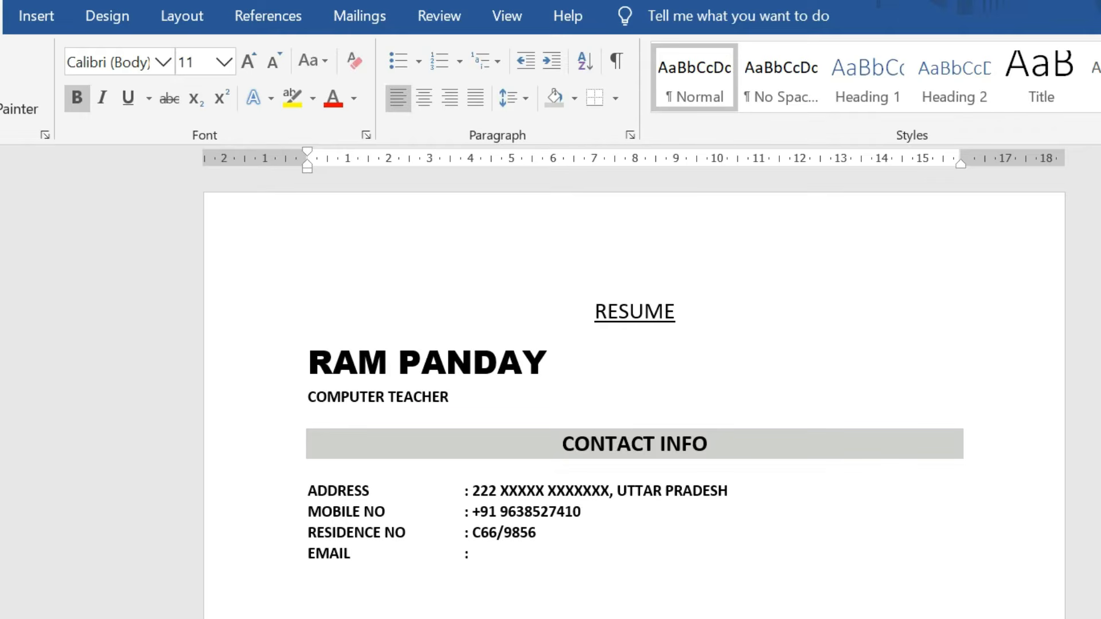
{"action": "type", "text": ": RA"}
{"action": "key", "text": "BackSpace"}
{"action": "key", "text": "BackSpace"}
{"action": "key", "text": "Return"}
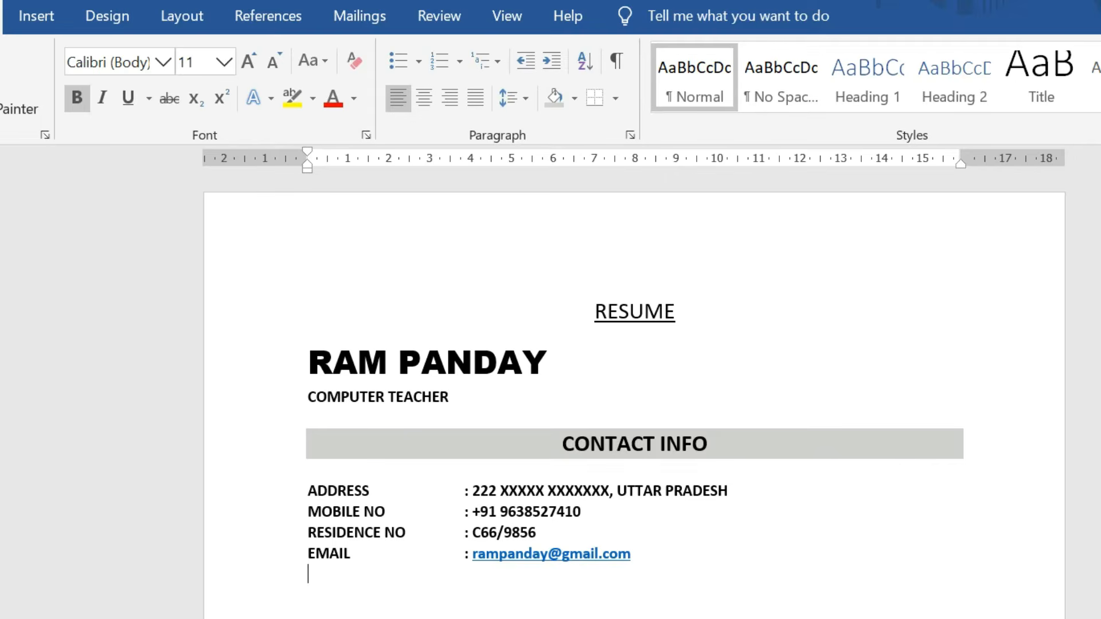
{"action": "scroll", "coordinate": [516, 522], "scroll_direction": "down", "scroll_amount": 2}
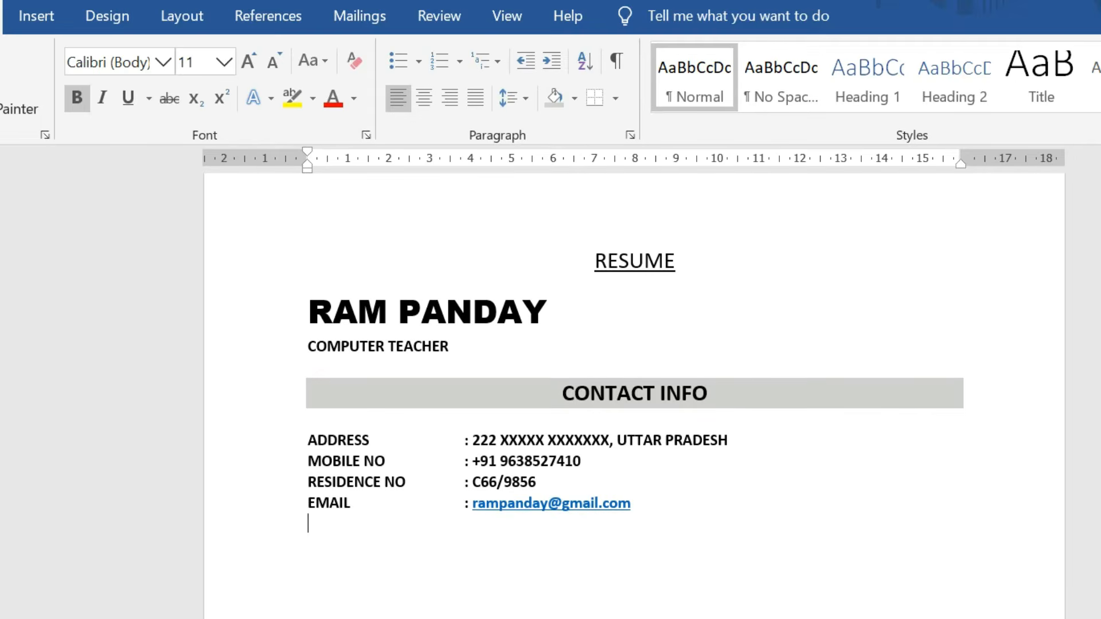
Type a PERSONAL PARTICULARS heading below the contact details.
{"action": "key", "text": "Return"}
{"action": "type", "text": "per"}
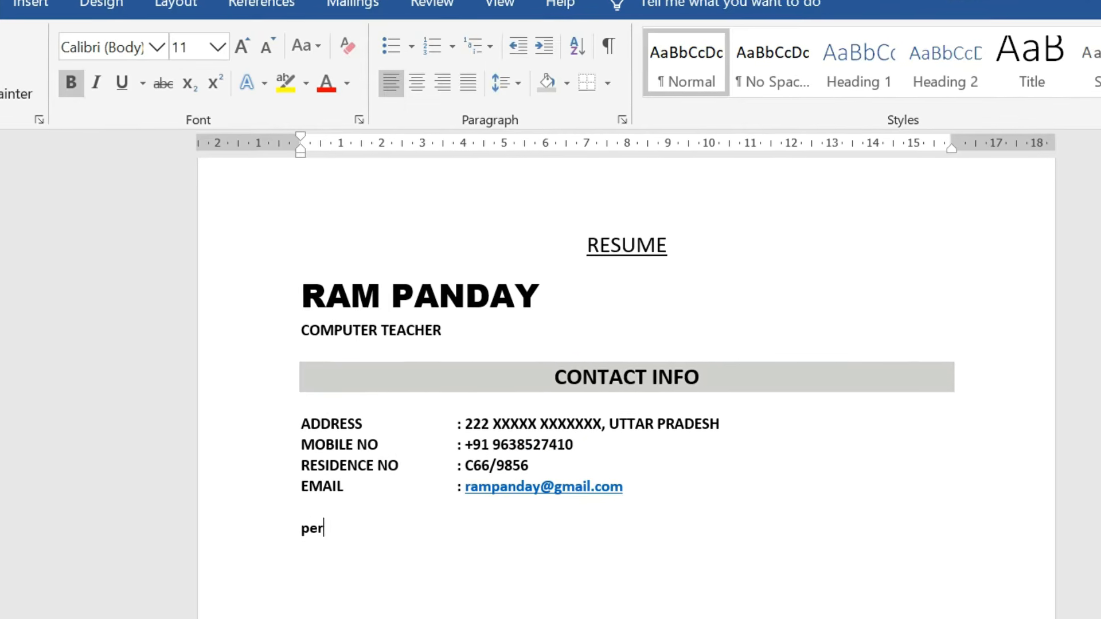
{"action": "key", "text": "BackSpace"}
{"action": "key", "text": "BackSpace"}
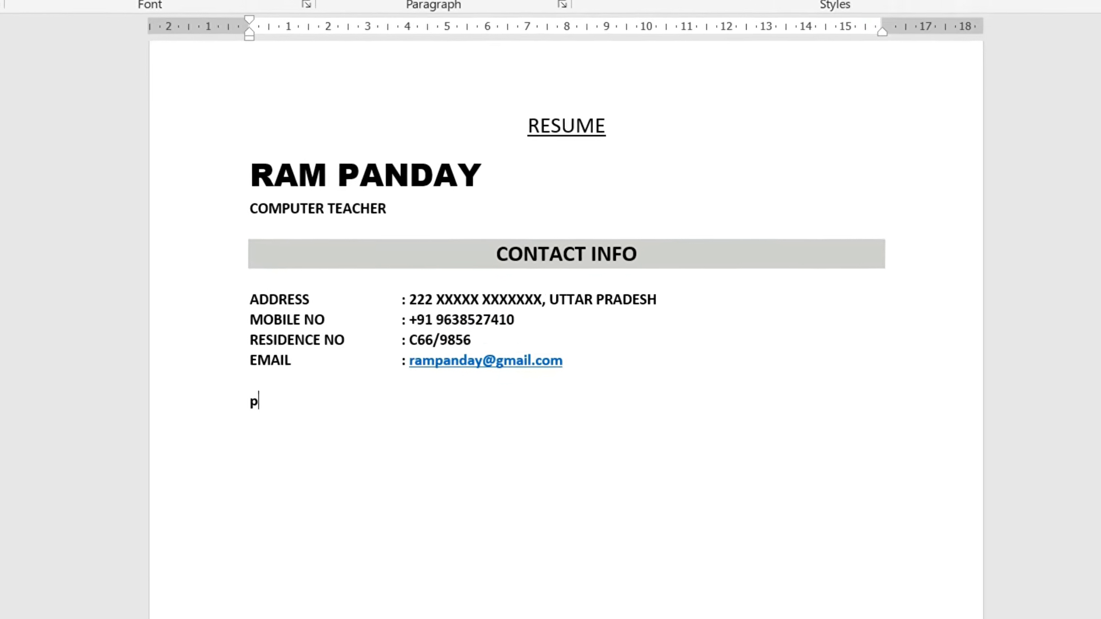
{"action": "key", "text": "BackSpace"}
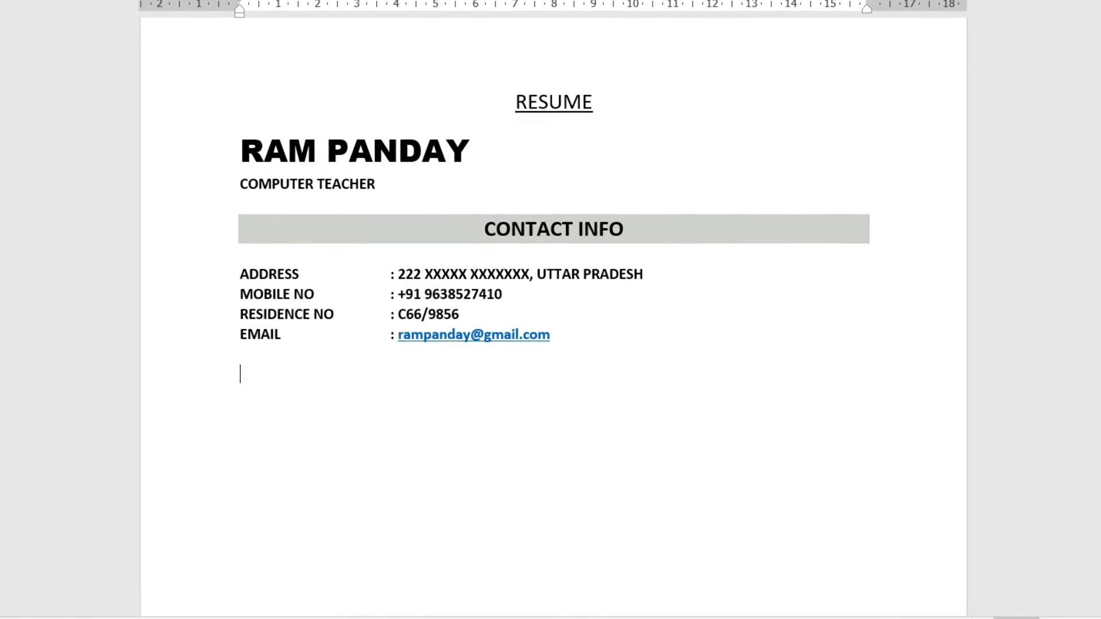
{"action": "type", "text": "PERSO"}
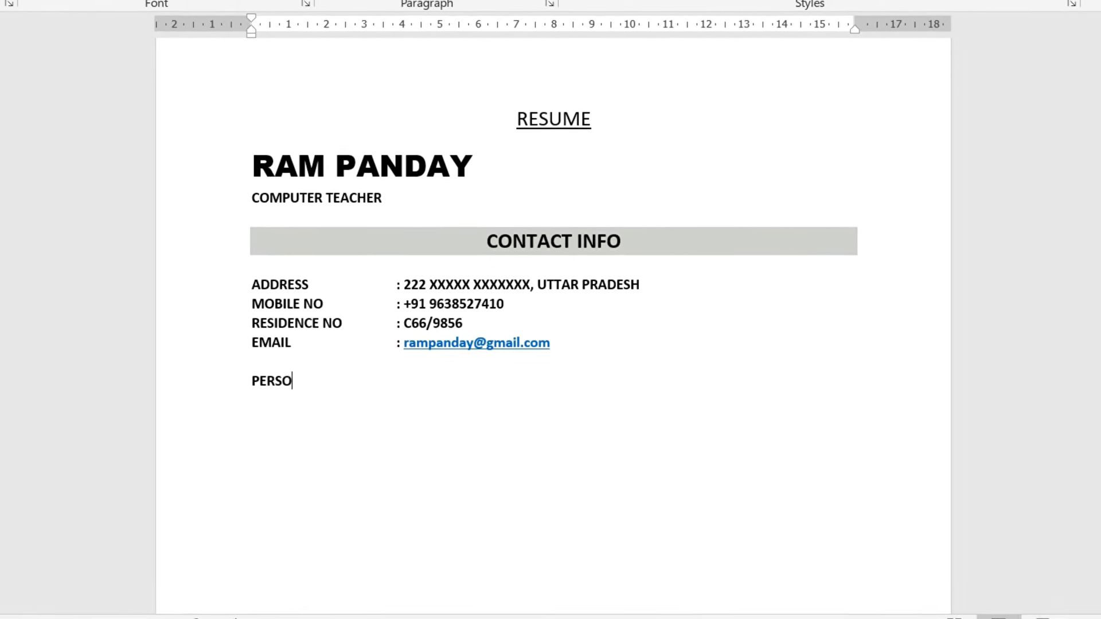
{"action": "type", "text": "NAL PARTIC"}
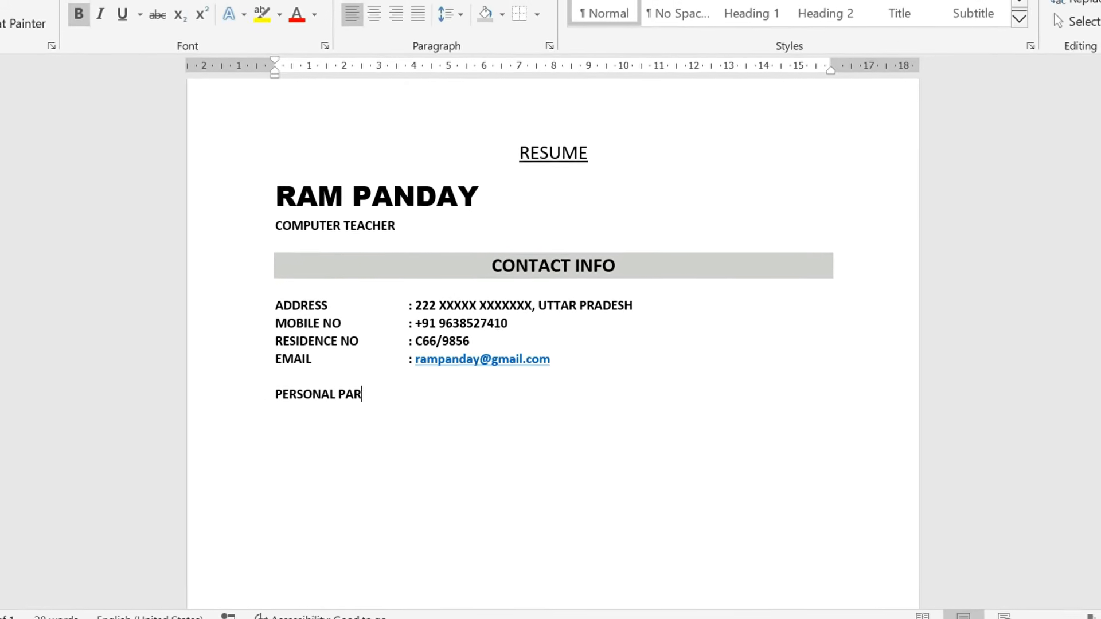
{"action": "type", "text": "ULAT"}
{"action": "key", "text": "BackSpace"}
{"action": "type", "text": "RS"}
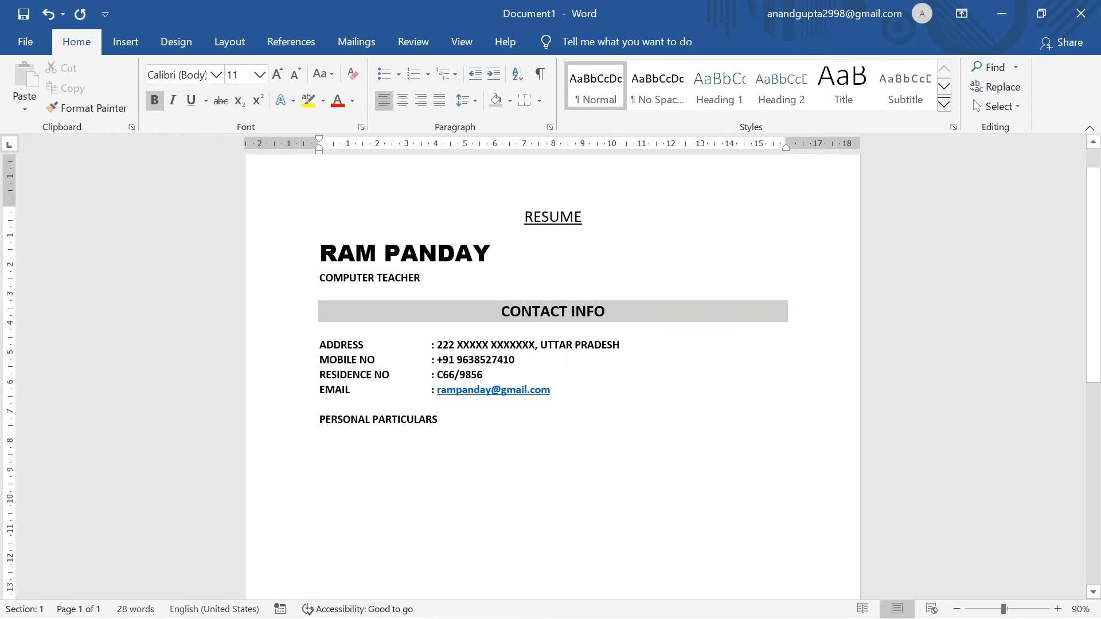
Centre and shade the heading, then Format Painter CONTACT INFO's style onto it.
{"action": "left_click_drag", "start_coordinate": [439, 420], "coordinate": [312, 421]}
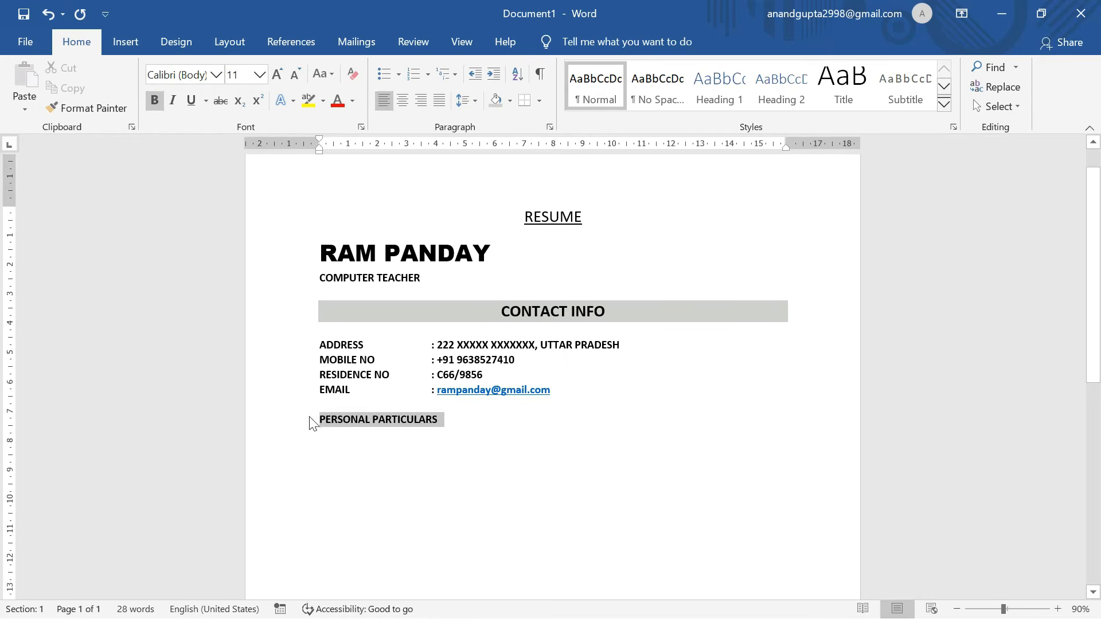
{"action": "left_click", "coordinate": [404, 102]}
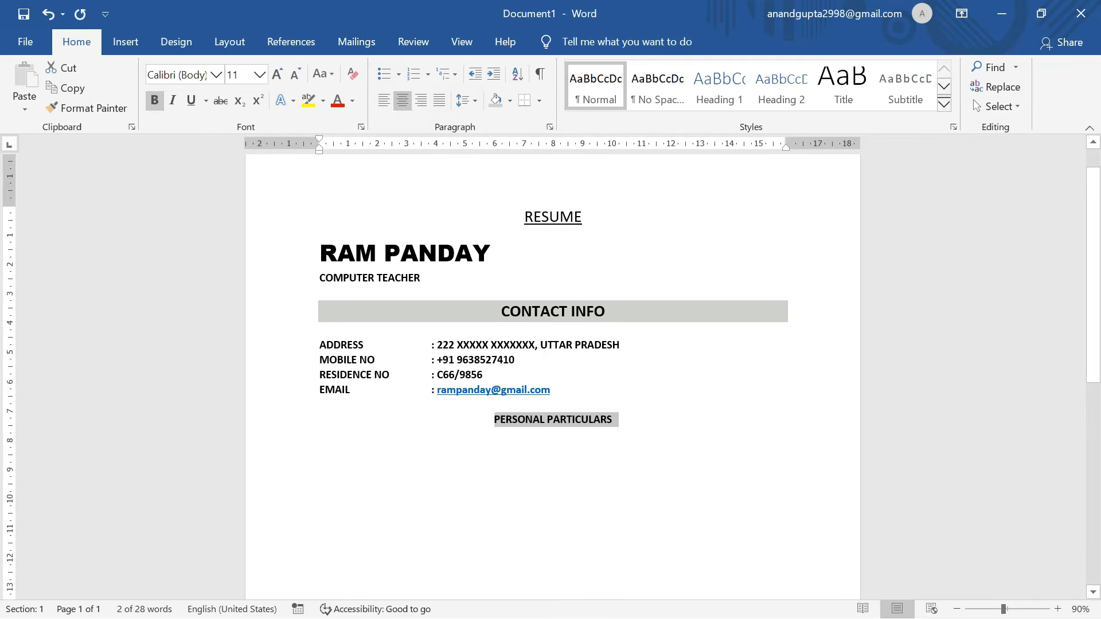
{"action": "left_click", "coordinate": [617, 421]}
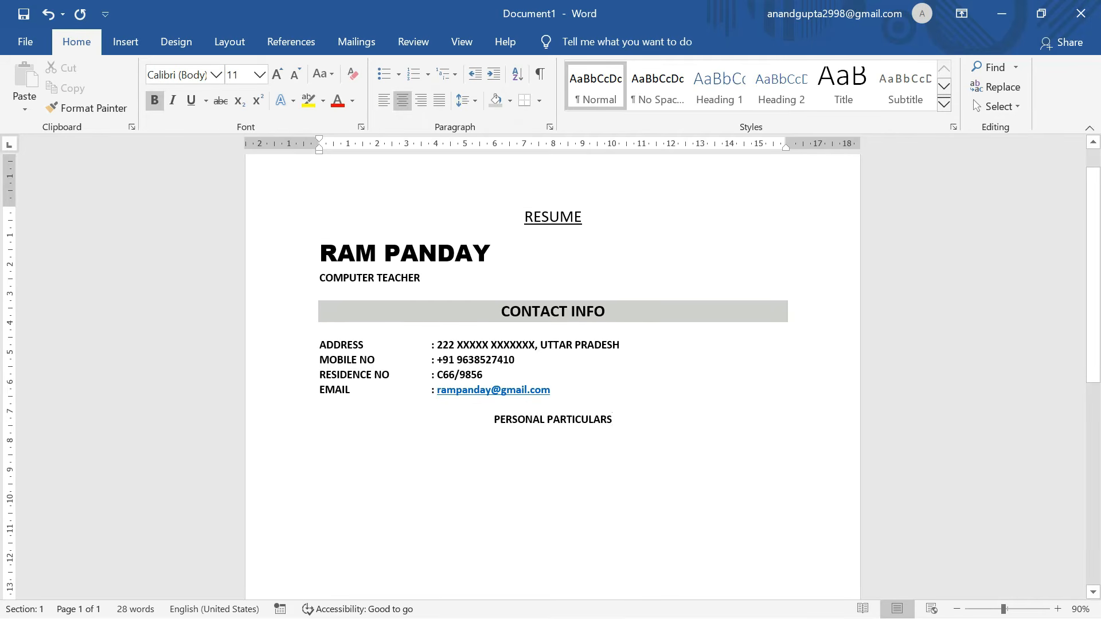
{"action": "left_click", "coordinate": [495, 100]}
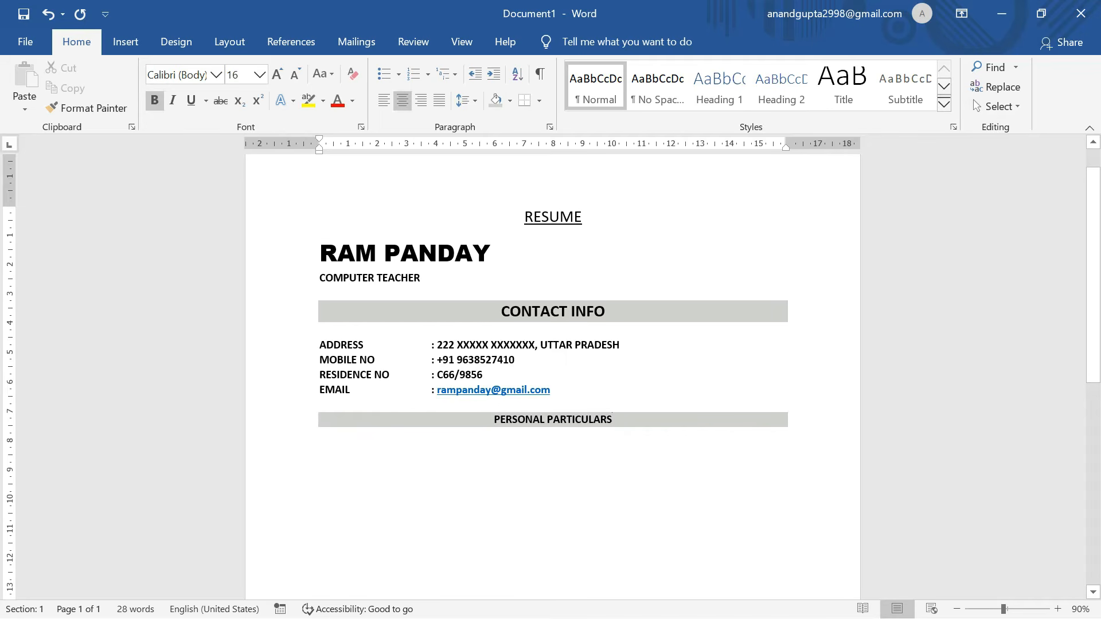
{"action": "left_click", "coordinate": [113, 109]}
{"action": "left_click_drag", "start_coordinate": [619, 421], "coordinate": [497, 425]}
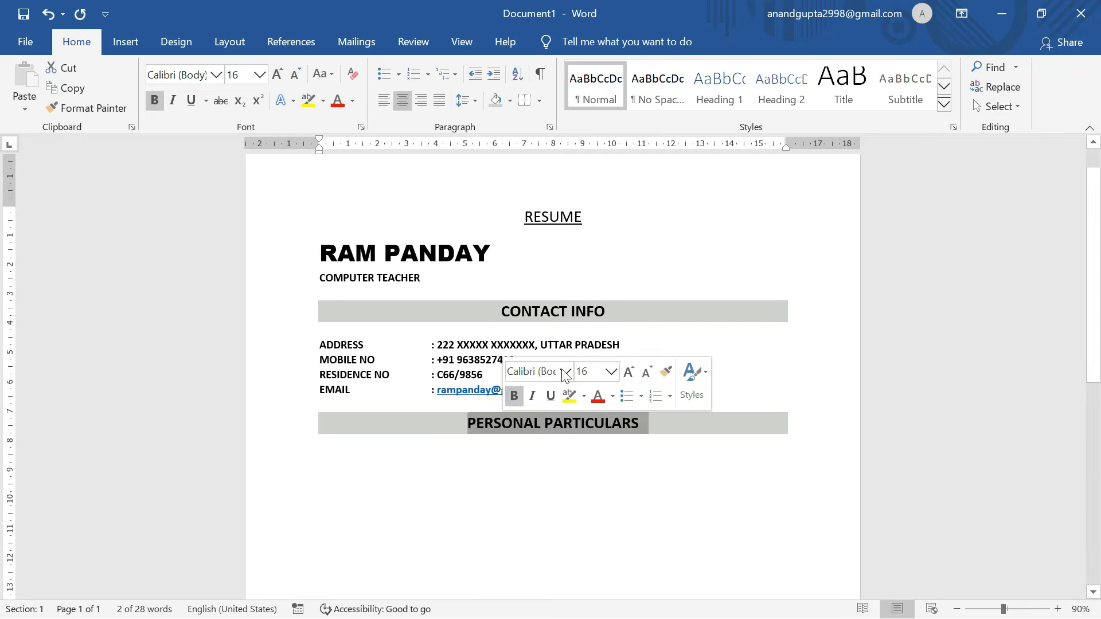
{"action": "key", "text": "Down"}
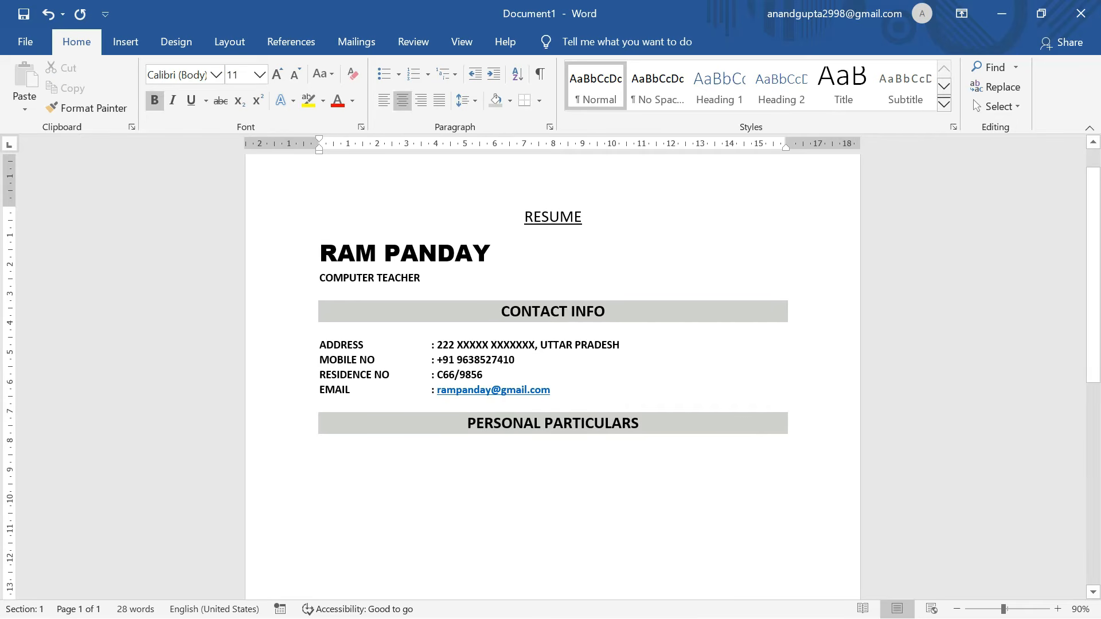
{"action": "left_click", "coordinate": [561, 448]}
Enter AGE : 20, DATE OF BIRTH : 03 AUG 2005 and NATIONALITY : INDIAN lines.
{"action": "key", "text": "Return"}
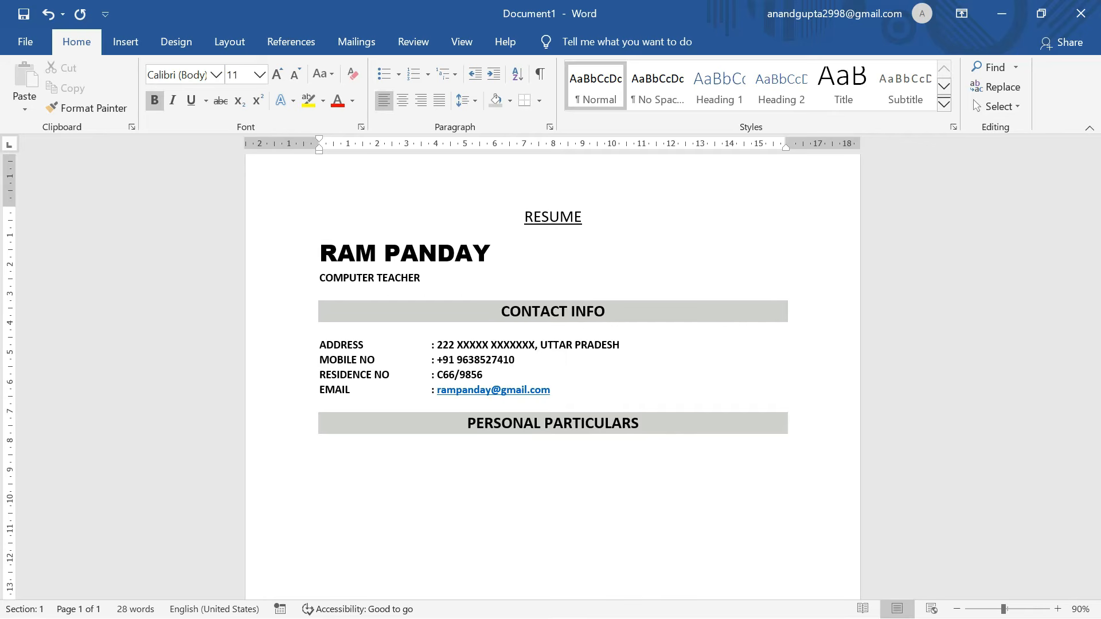
{"action": "type", "text": "AGE\t: 20 DATE OF BIRTH"}
{"action": "key", "text": "Tab"}
{"action": "type", "text": ": 03 AUG 2005"}
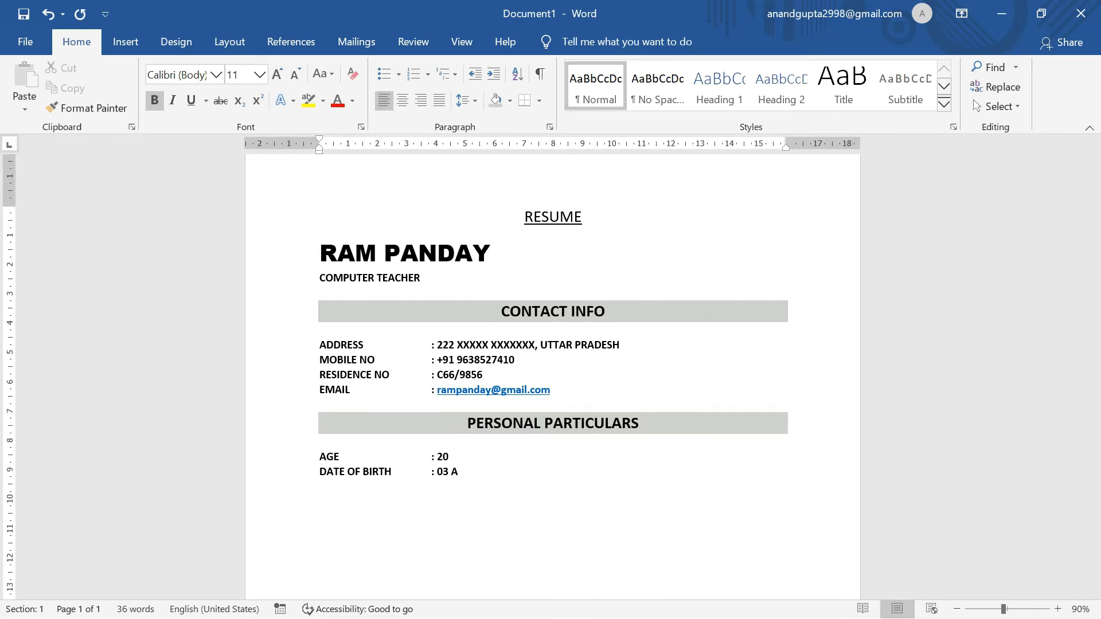
{"action": "key", "text": "Return"}
{"action": "type", "text": "NATIONALITY"}
{"action": "key", "text": "Tab"}
{"action": "type", "text": ": INDIAN"}
Add GENDER : MALE, MARTIAL STATUS : SINGLE and PERMANENT RESIDENCE : UTTAR PRADESH lines.
{"action": "key", "text": "Return"}
{"action": "type", "text": "GENDER"}
{"action": "key", "text": "Tab"}
{"action": "type", "text": ": MALE "}
{"action": "type", "text": "MAR"}
{"action": "type", "text": "TIAL STATUS"}
{"action": "key", "text": "Tab"}
{"action": "type", "text": "; SINGLE"}
{"action": "key", "text": "BackSpace"}
{"action": "key", "text": "BackSpace"}
{"action": "key", "text": "BackSpace"}
{"action": "key", "text": "BackSpace"}
{"action": "key", "text": "BackSpace"}
{"action": "key", "text": "BackSpace"}
{"action": "key", "text": "BackSpace"}
{"action": "key", "text": "BackSpace"}
{"action": "type", "text": ": SINGLE "}
{"action": "type", "text": "PERMAN"}
{"action": "type", "text": "EN"}
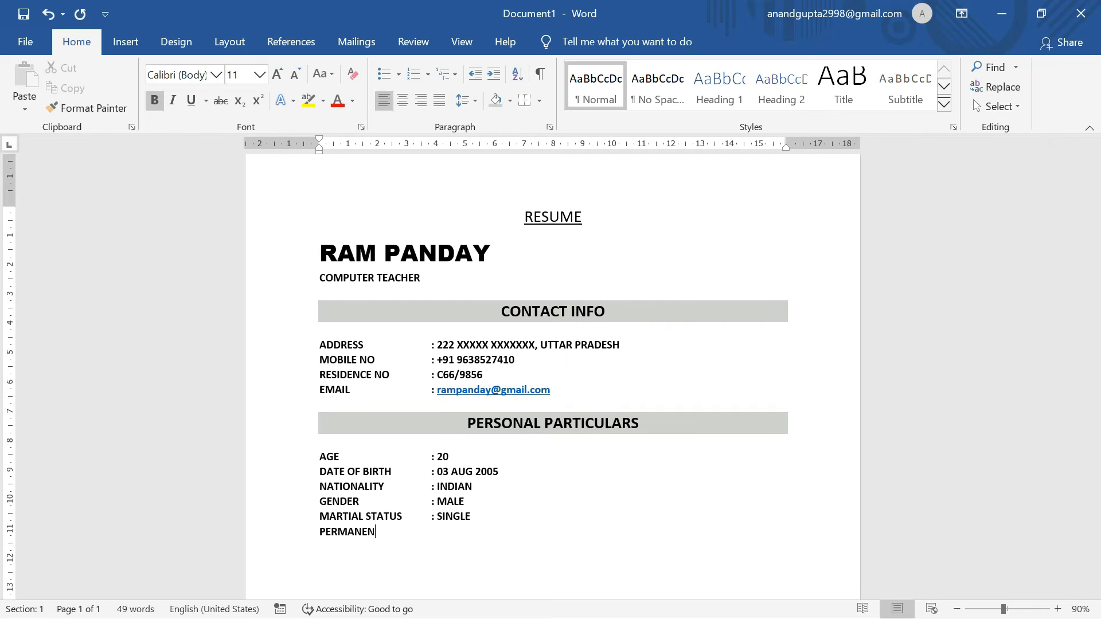
{"action": "type", "text": "T RESIDENCE: UTTAR PRADESH"}
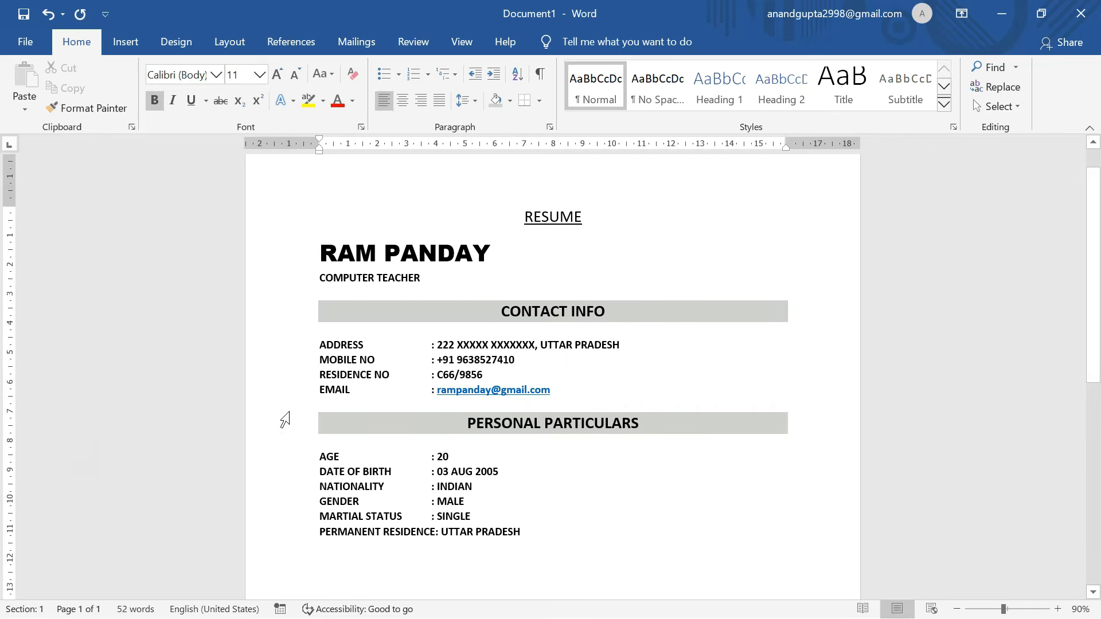
{"action": "scroll", "coordinate": [319, 558], "scroll_direction": "down", "scroll_amount": 2}
{"action": "scroll", "coordinate": [319, 504], "scroll_direction": "up", "scroll_amount": 1}
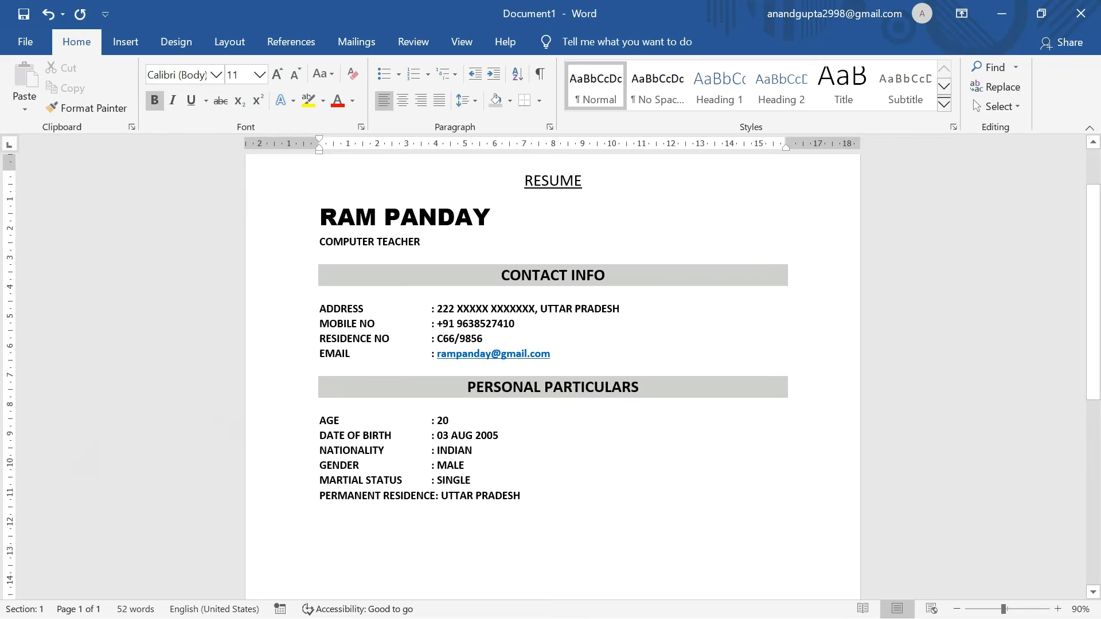
{"action": "scroll", "coordinate": [551, 367], "scroll_direction": "down", "scroll_amount": 1}
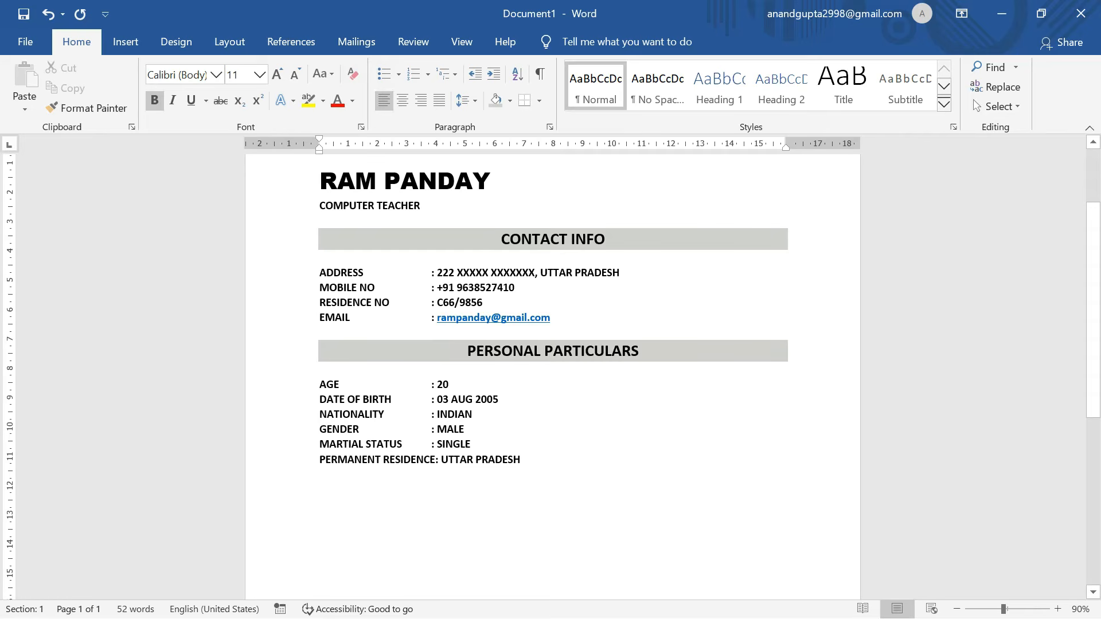
Type EDUCATIONAL DETAILS and copy the PERSONAL PARTICULARS grey, centred heading format onto it.
{"action": "type", "text": "E"}
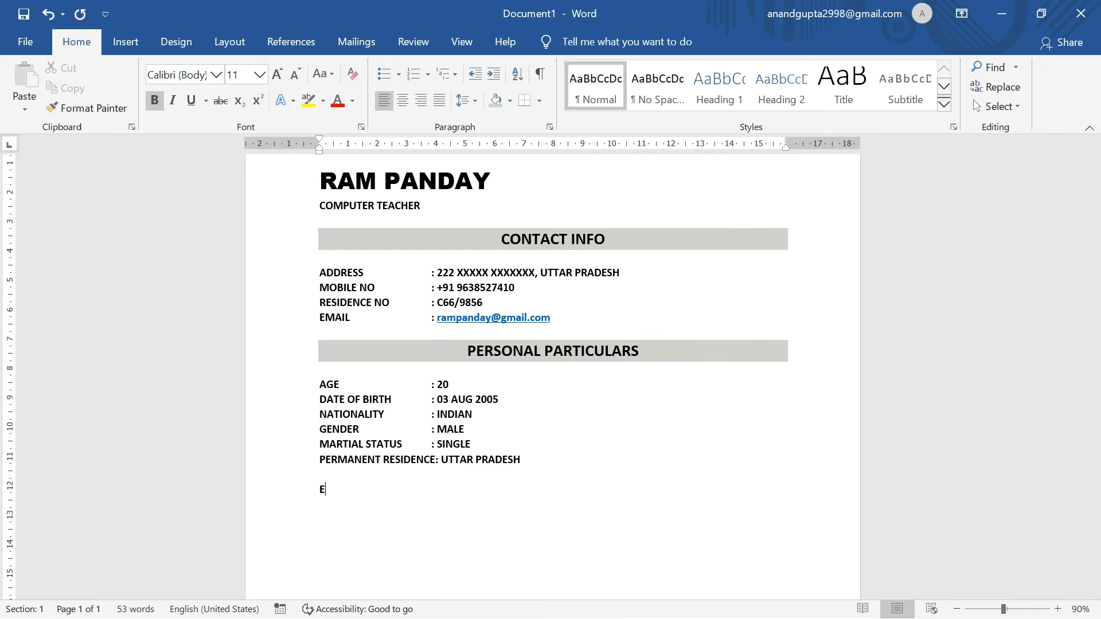
{"action": "type", "text": "DUCATIONAL DETAILS"}
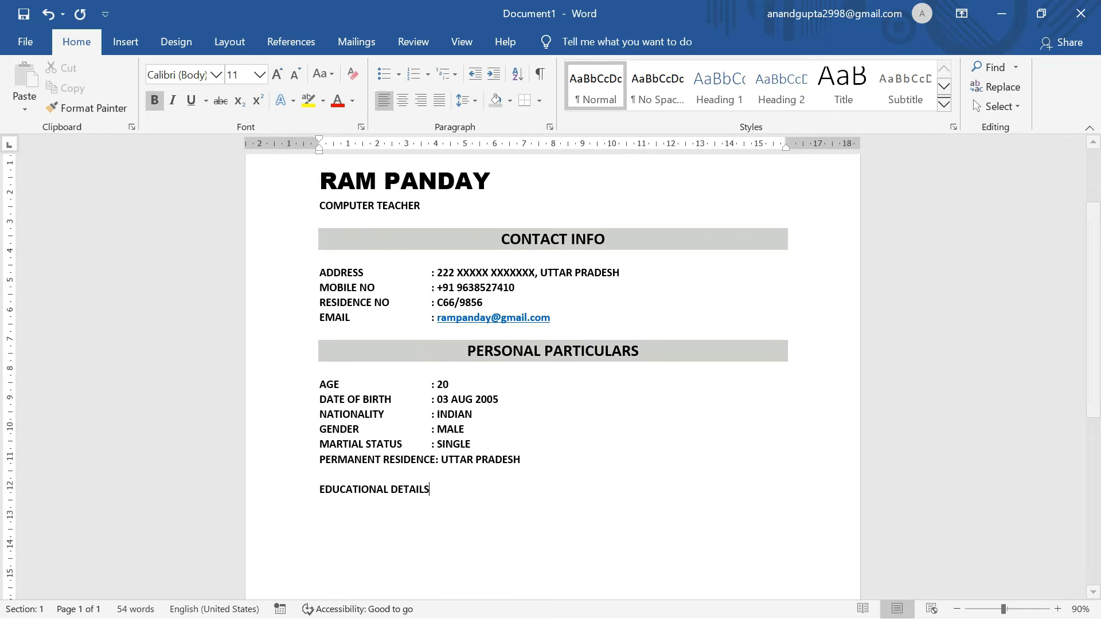
{"action": "left_click", "coordinate": [501, 351]}
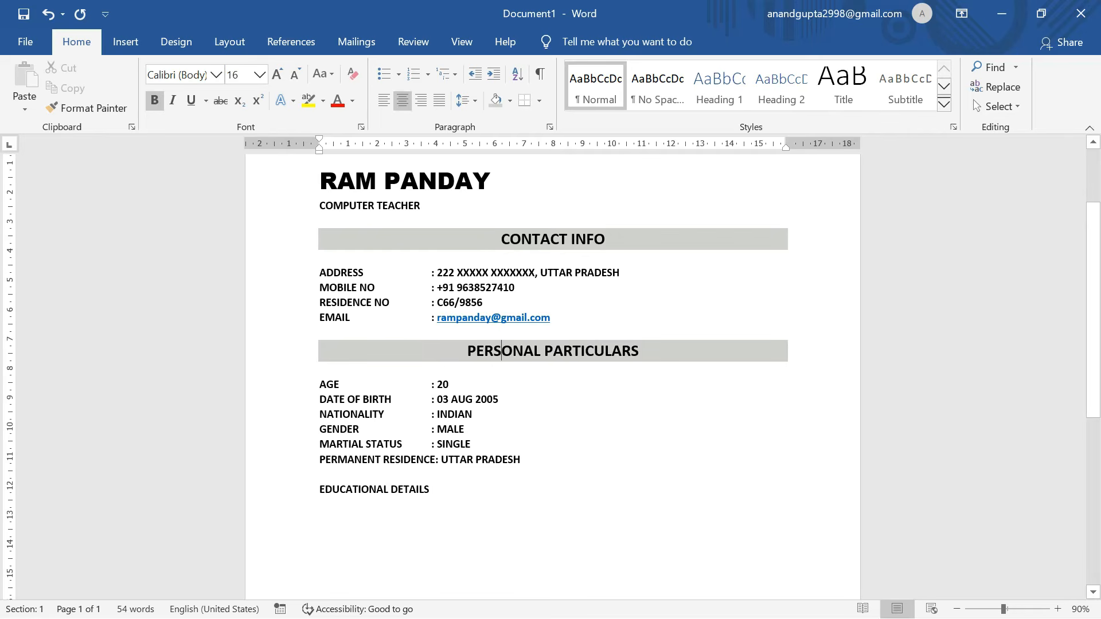
{"action": "left_click", "coordinate": [87, 108]}
{"action": "left_click_drag", "start_coordinate": [439, 491], "coordinate": [318, 491]}
{"action": "left_click", "coordinate": [553, 527]}
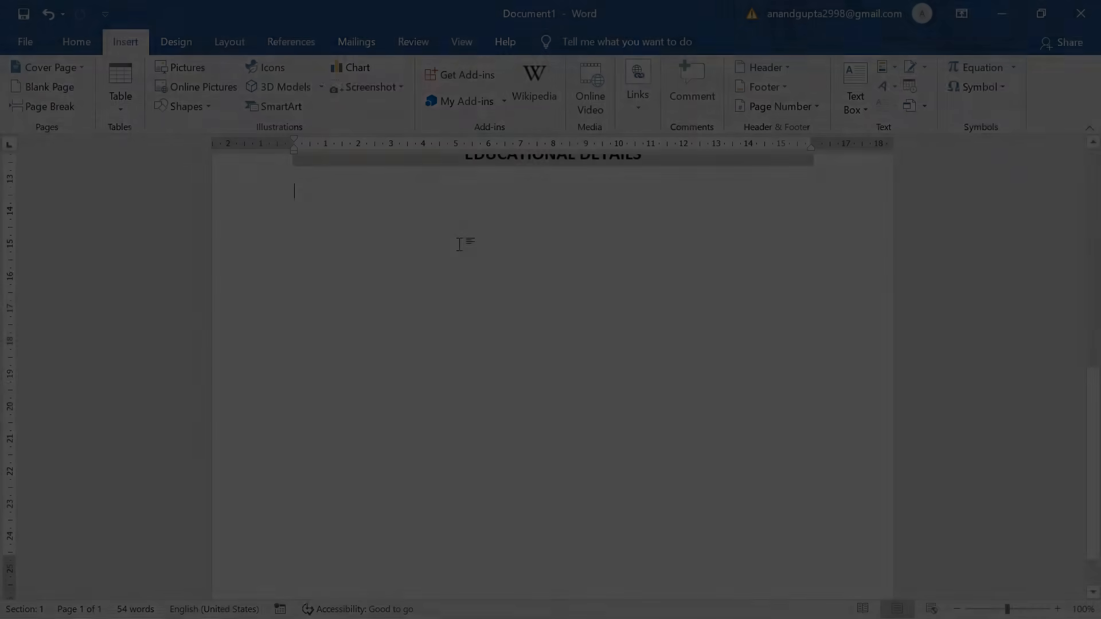
Add the MCA (MASTER'S IN COMPUTER APPLICATION) degree line, with the full name in plain Arial.
{"action": "type", "text": "ERS DEGREE :"}
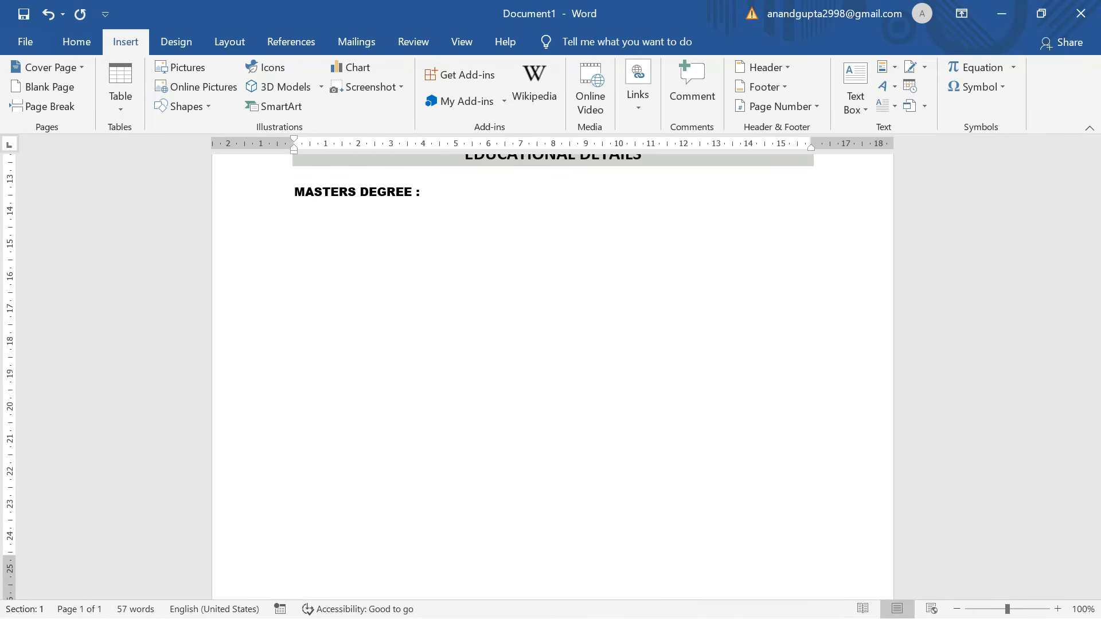
{"action": "type", "text": " MCA ( MA)"}
{"action": "key", "text": "Left"}
{"action": "left_click", "coordinate": [80, 44]}
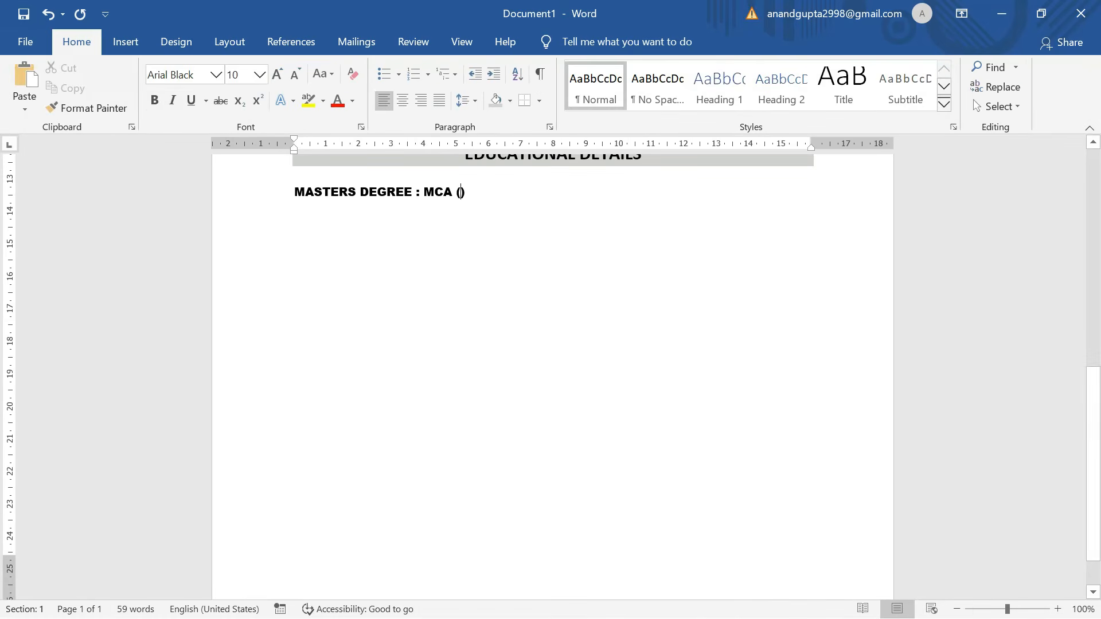
{"action": "type", "text": "MASTER'S IN COMPUTER APPLIC"}
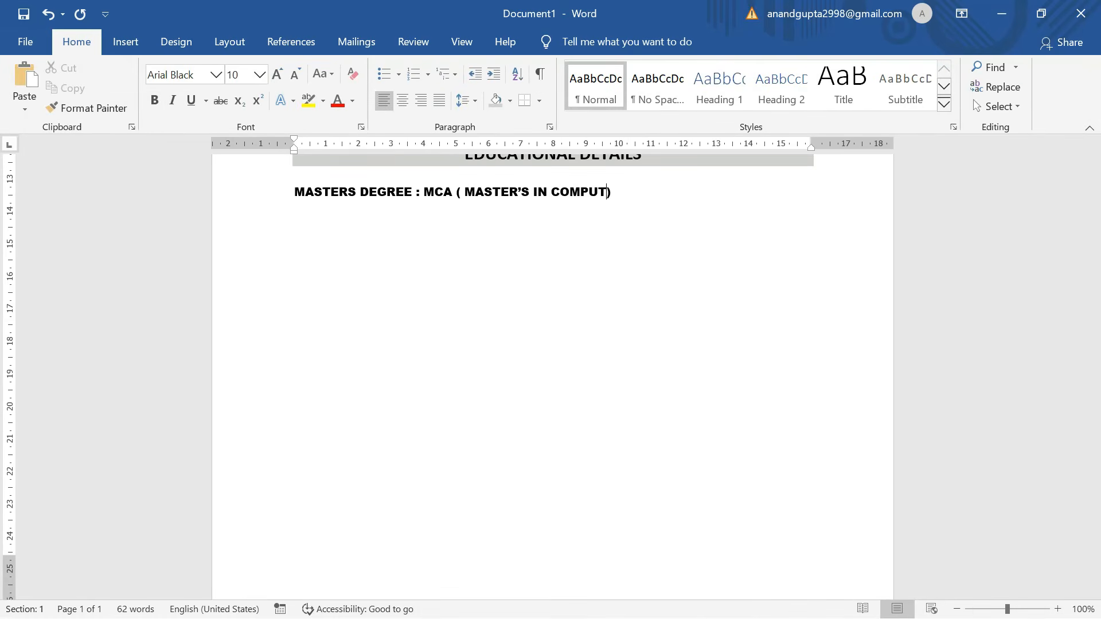
{"action": "type", "text": "ATION"}
{"action": "left_click_drag", "start_coordinate": [716, 193], "coordinate": [480, 193]}
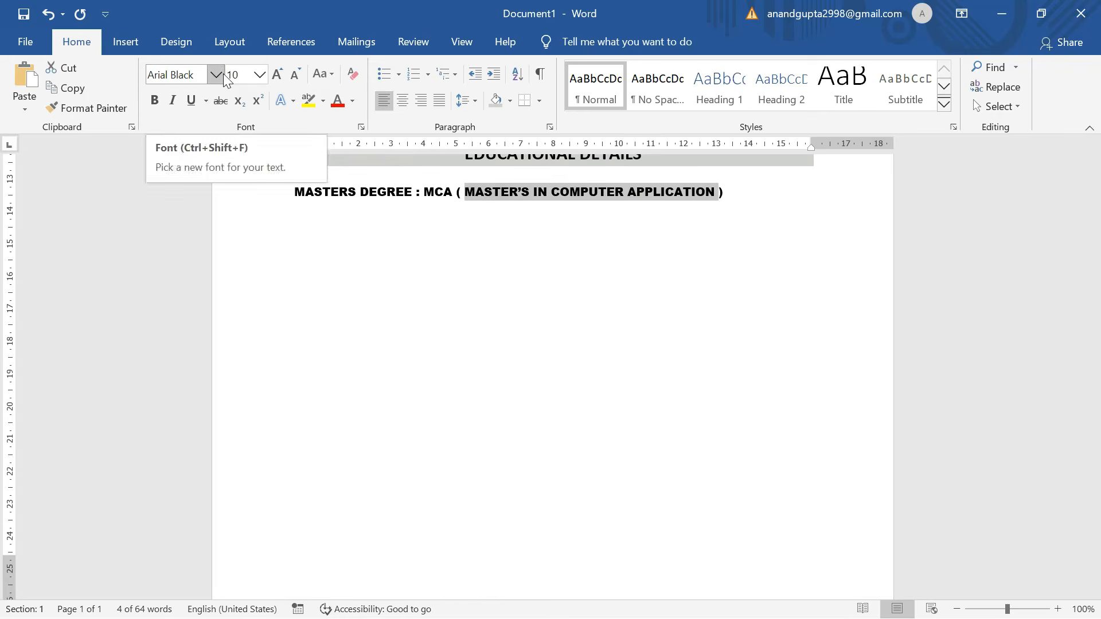
{"action": "left_click", "coordinate": [216, 75]}
{"action": "type", "text": "Arial"}
{"action": "key", "text": "Return"}
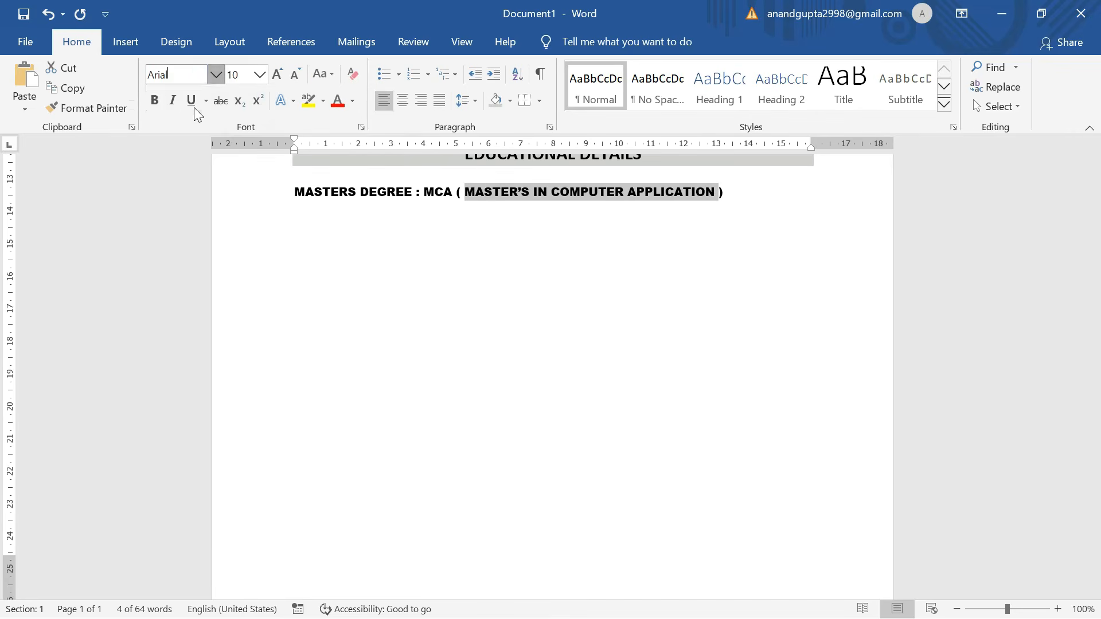
{"action": "left_click", "coordinate": [737, 197]}
{"action": "scroll", "coordinate": [737, 198], "scroll_direction": "up", "scroll_amount": 6}
{"action": "scroll", "coordinate": [737, 197], "scroll_direction": "down", "scroll_amount": 5}
Add the BHU (BANARAS HINDI UNIVERSITY) line, with the university name in plain Arial.
{"action": "key", "text": "Return"}
{"action": "type", "text": "BHU ( )"}
{"action": "key", "text": "Left"}
{"action": "type", "text": "BANARAS HINDI UNIVERSITY"}
{"action": "key", "text": "Right"}
{"action": "left_click", "coordinate": [596, 234]}
{"action": "left_click", "coordinate": [109, 108]}
{"action": "left_click_drag", "start_coordinate": [335, 252], "coordinate": [521, 255]}
{"action": "left_click", "coordinate": [531, 271]}
Add the BACHELOR'S : BCA line, with its parenthesised full degree name in plain Arial.
{"action": "key", "text": "Return"}
{"action": "type", "text": "BACHELOR'S : BCA ()"}
{"action": "key", "text": "Left"}
{"action": "type", "text": "BA"}
{"action": "key", "text": "BackSpace"}
{"action": "key", "text": "BackSpace"}
{"action": "type", "text": "BACHLEOR'S "}
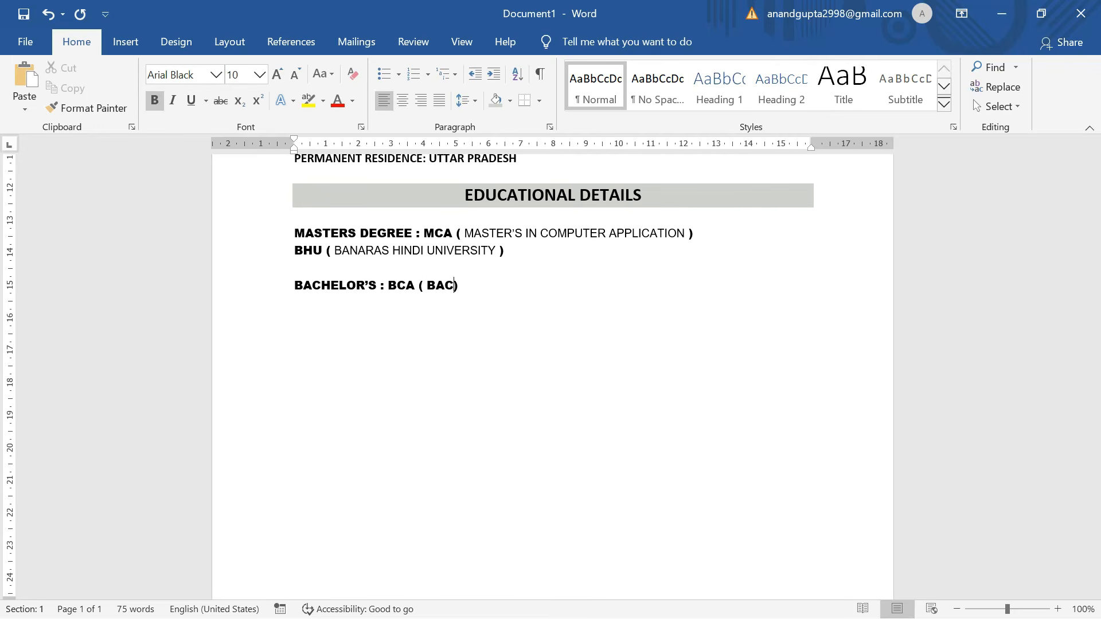
{"action": "type", "text": "IN COMPUTER APPLICATION"}
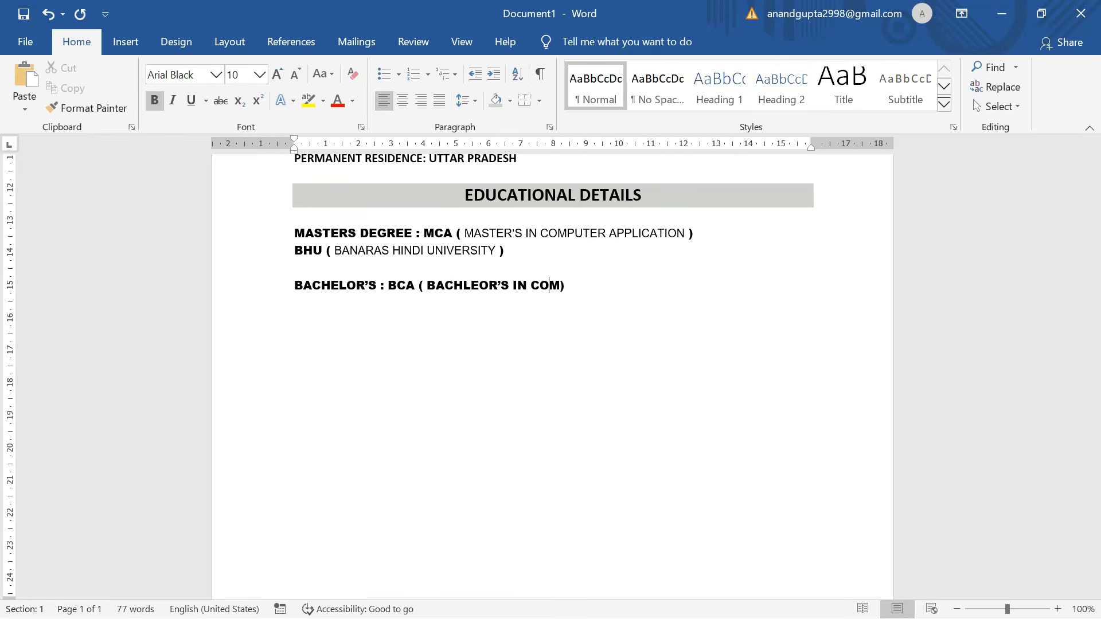
{"action": "mouse_move", "coordinate": [698, 286]}
{"action": "left_mouse_down"}
{"action": "mouse_move", "coordinate": [428, 286]}
{"action": "mouse_move", "coordinate": [697, 286]}
{"action": "left_mouse_up"}
{"action": "left_click", "coordinate": [155, 101]}
{"action": "left_click", "coordinate": [517, 234]}
{"action": "left_click", "coordinate": [87, 108]}
{"action": "left_click", "coordinate": [699, 285]}
Add the MAGKVP (MAHATMA GANDHI KASHI VIDYAPITH) university line.
{"action": "key", "text": "Return"}
{"action": "type", "text": "MAGKVP ( )"}
{"action": "key", "text": "Left"}
{"action": "type", "text": "MAHATMA GANDHI KASHI "}
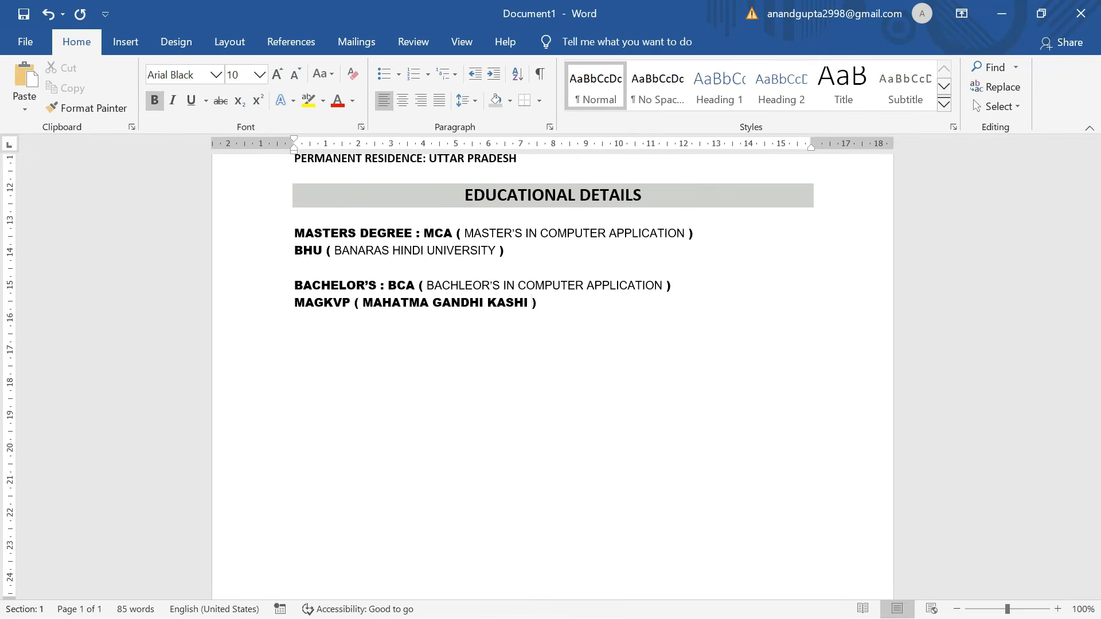
{"action": "type", "text": "VIDYAPITH"}
{"action": "key", "text": "End"}
Add the DIPLOMA : ACDA line and O LEVEL and A LEVEL entries, each with A grade.
{"action": "key", "text": "Return"}
{"action": "key", "text": "Return"}
{"action": "type", "text": "DIPLOMA : ACDA ( ADVACE)"}
{"action": "key", "text": "Left"}
{"action": "type", "text": "ADVACE"}
{"action": "type", "text": " IN COMPUTER APPLICAT"}
{"action": "type", "text": "ION ) "}
{"action": "type", "text": "O LEVEL :"}
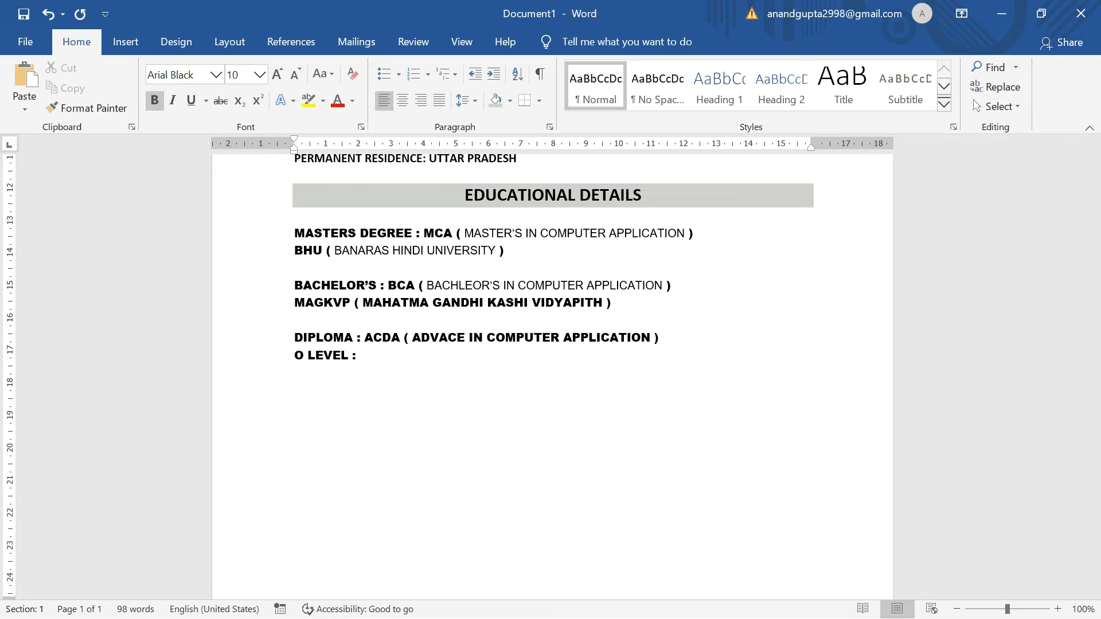
{"action": "type", "text": " A"}
{"action": "key", "text": "Return"}
{"action": "type", "text": "( GRADE )"}
{"action": "key", "text": "Return"}
{"action": "type", "text": "A LEVEL : A ( GRADE )"}
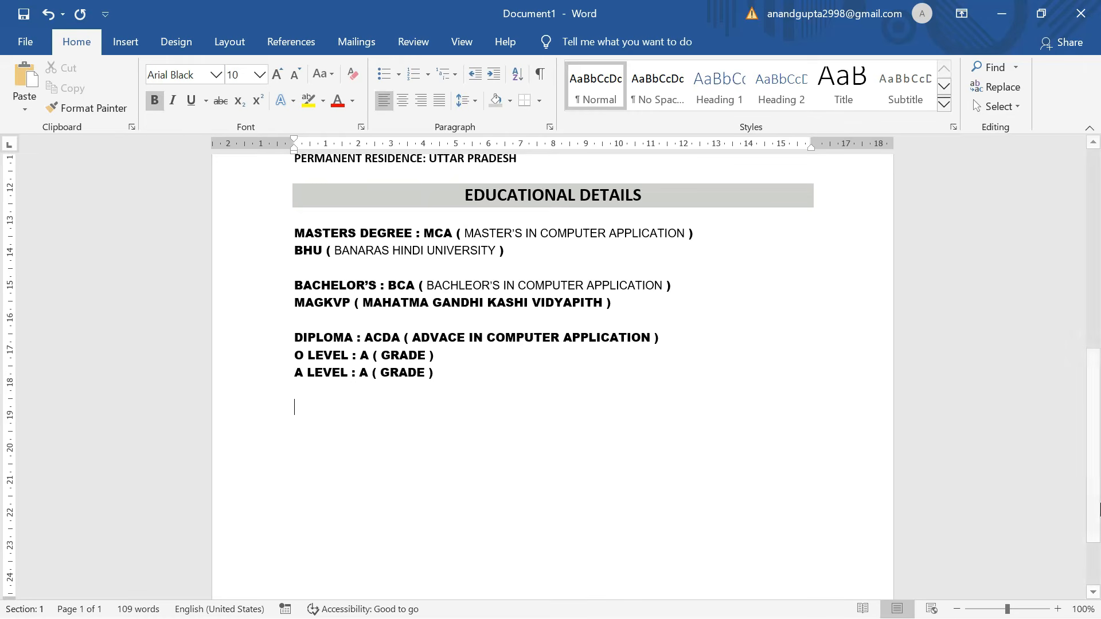
{"action": "left_click", "coordinate": [124, 42]}
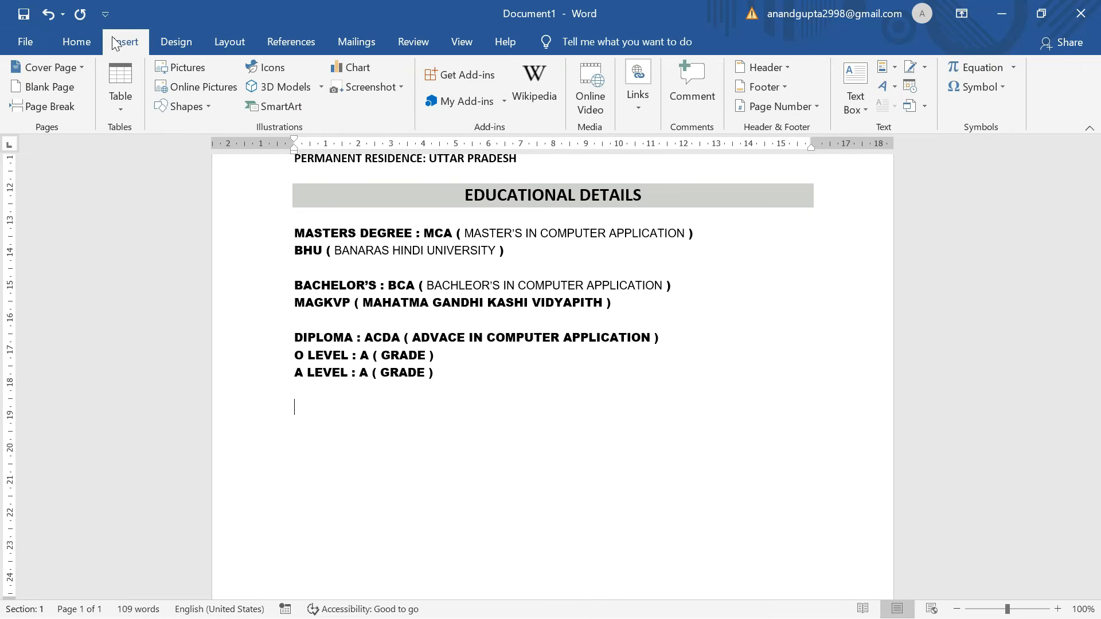
Insert a 2 x 2 table with HIGH SCHOOL ( CBSE BOARD ) 2019 at 83% and INTERMEDIATE ( CBSE BOARD ) 2021 at 91%.
{"action": "left_click", "coordinate": [118, 105]}
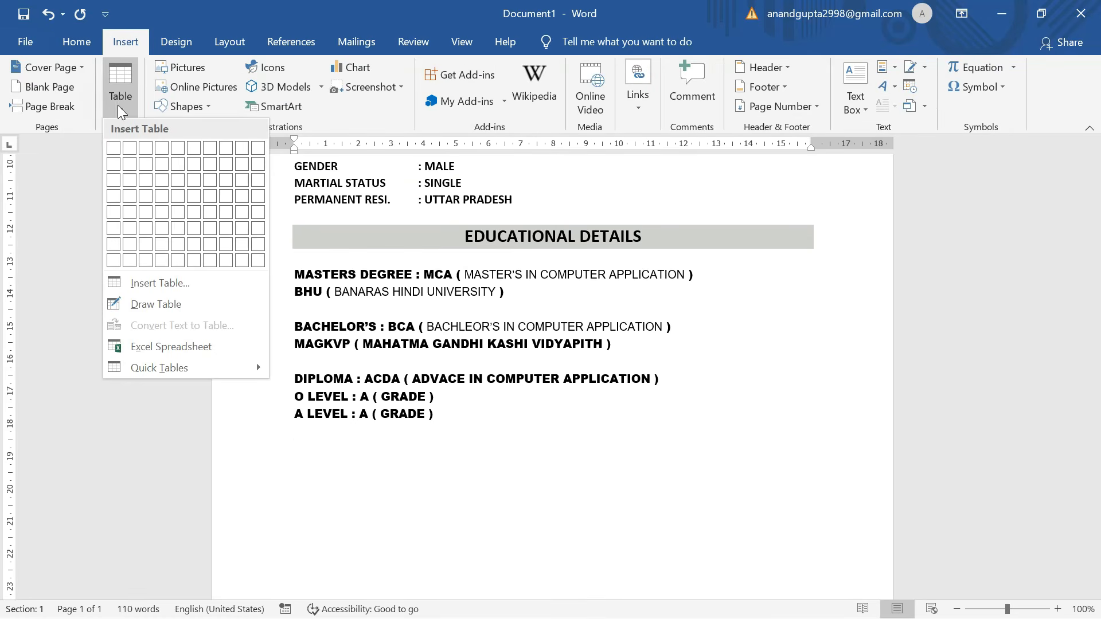
{"action": "left_click", "coordinate": [130, 165]}
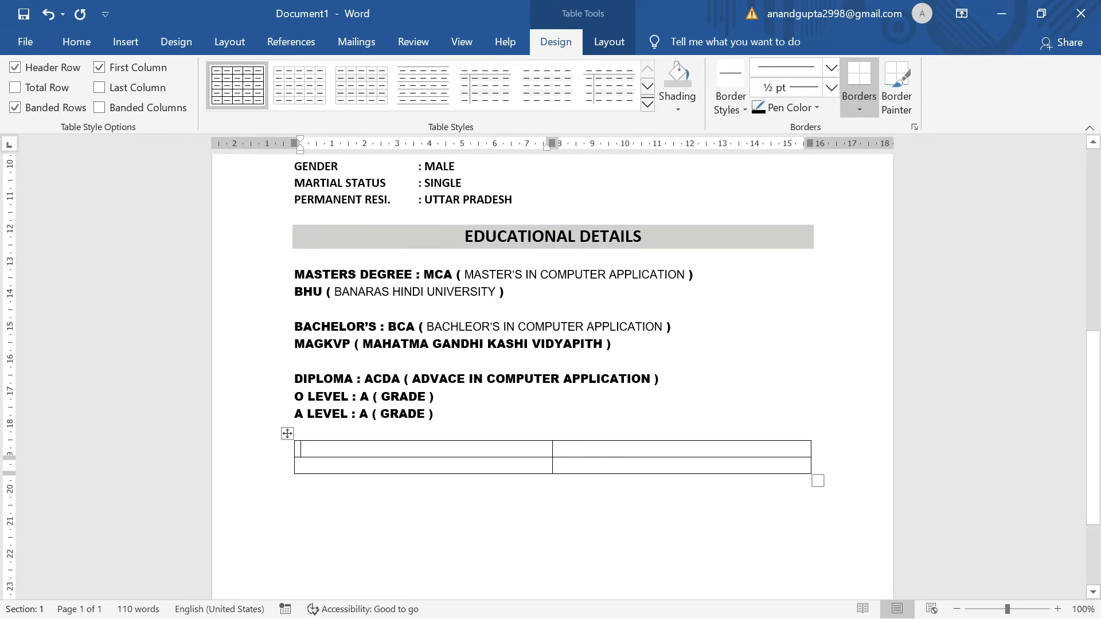
{"action": "type", "text": "HIGH SCHOOL ( CBSE BOARD ) 2019"}
{"action": "key", "text": "Tab"}
{"action": "type", "text": "83%"}
{"action": "key", "text": "Tab"}
{"action": "type", "text": "INTERMEDIATE ( CBSE BOARD ) 2021"}
{"action": "key", "text": "Tab"}
{"action": "type", "text": "91%"}
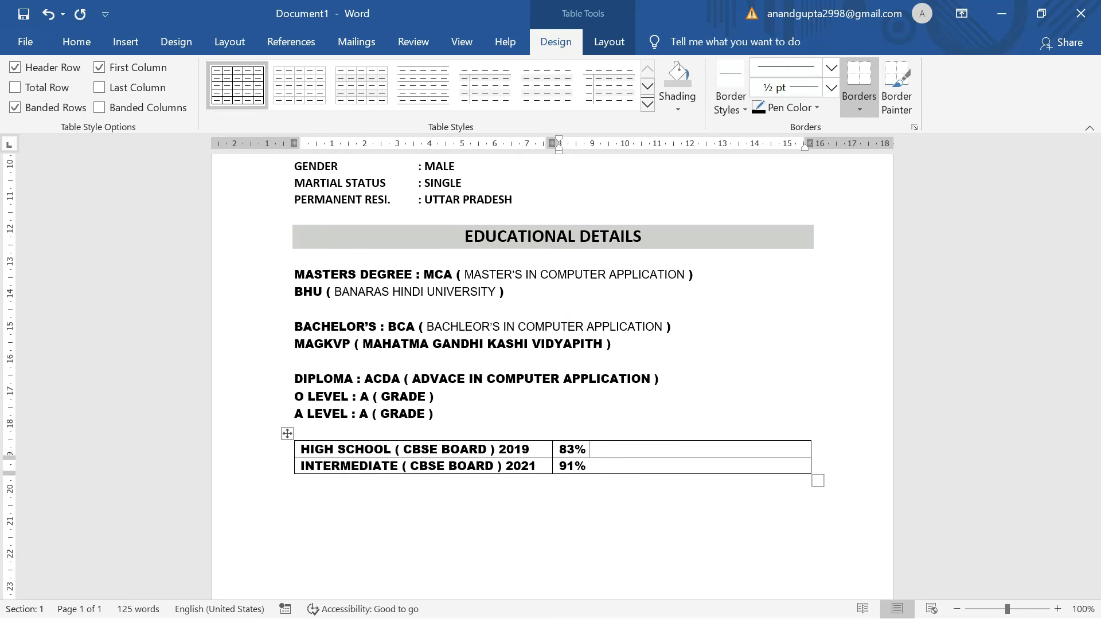
Centre the entries in both marks-table rows with Align Center.
{"action": "left_click_drag", "start_coordinate": [592, 467], "coordinate": [489, 450]}
{"action": "left_click", "coordinate": [630, 44]}
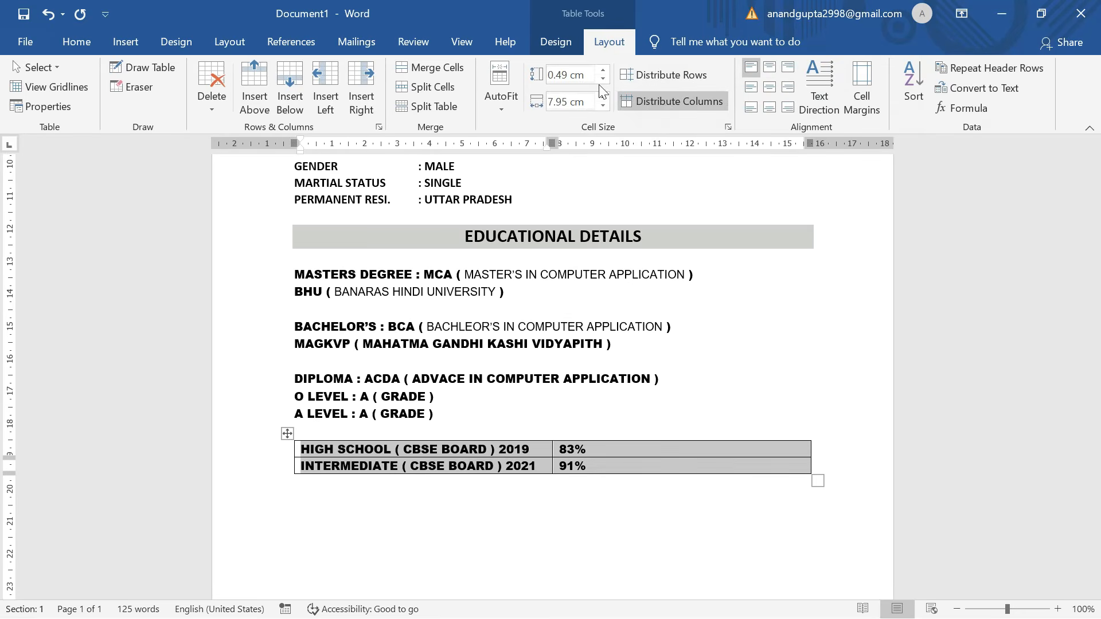
{"action": "left_click", "coordinate": [772, 84]}
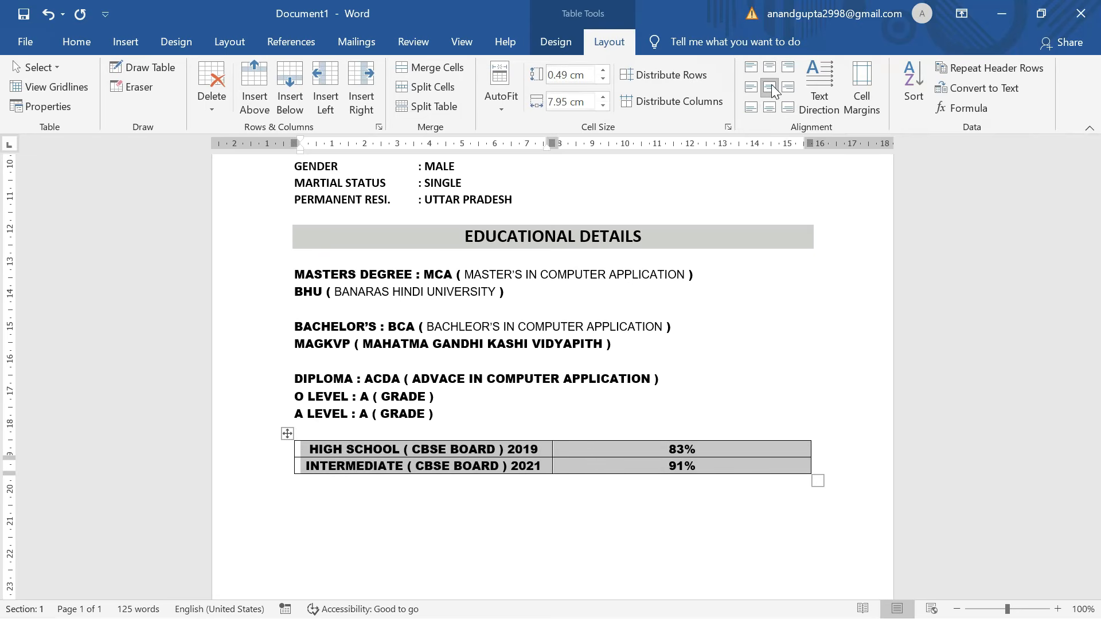
{"action": "left_click", "coordinate": [719, 457]}
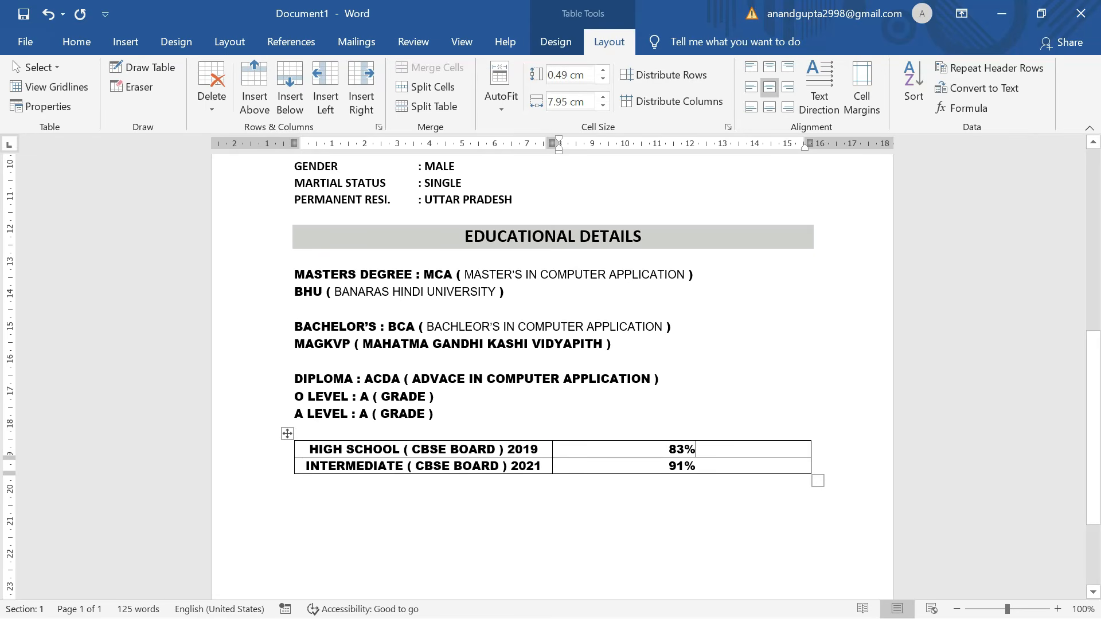
Place the insertion point on the empty line below the marks table.
{"action": "left_click", "coordinate": [702, 466]}
{"action": "left_click", "coordinate": [698, 520]}
{"action": "scroll", "coordinate": [698, 521], "scroll_direction": "down", "scroll_amount": 3}
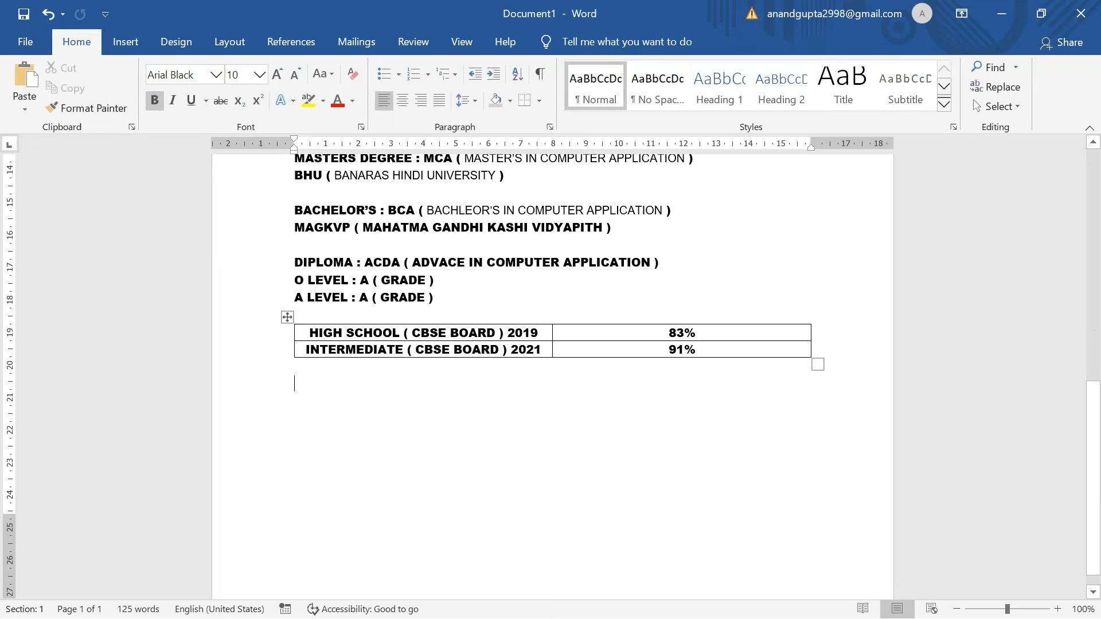
{"action": "scroll", "coordinate": [553, 376], "scroll_direction": "up", "scroll_amount": 4}
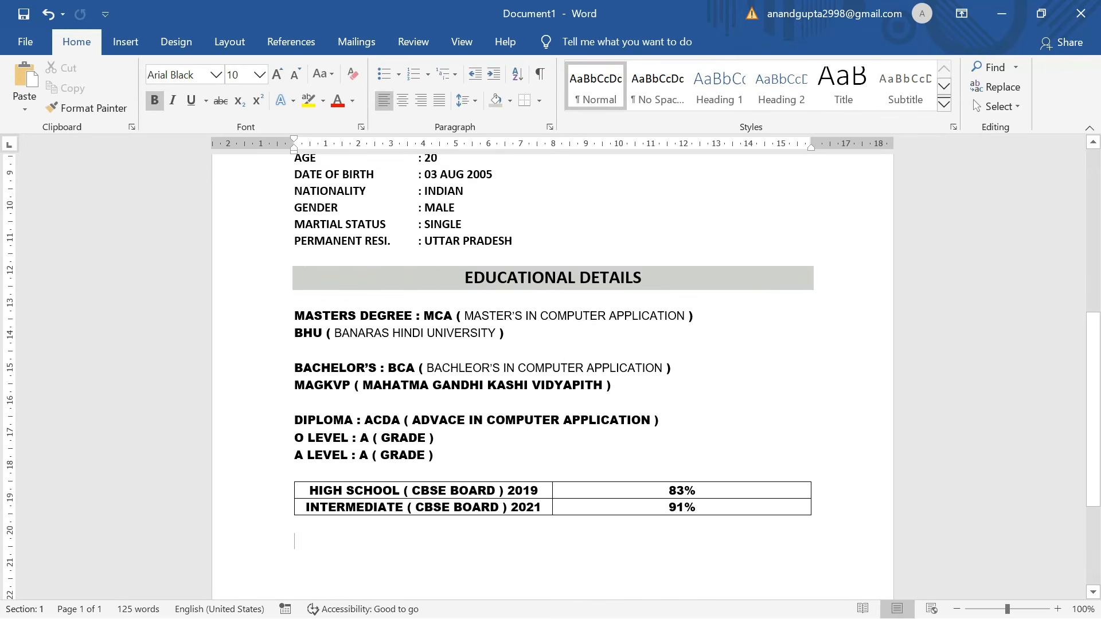
{"action": "scroll", "coordinate": [553, 375], "scroll_direction": "down", "scroll_amount": 2}
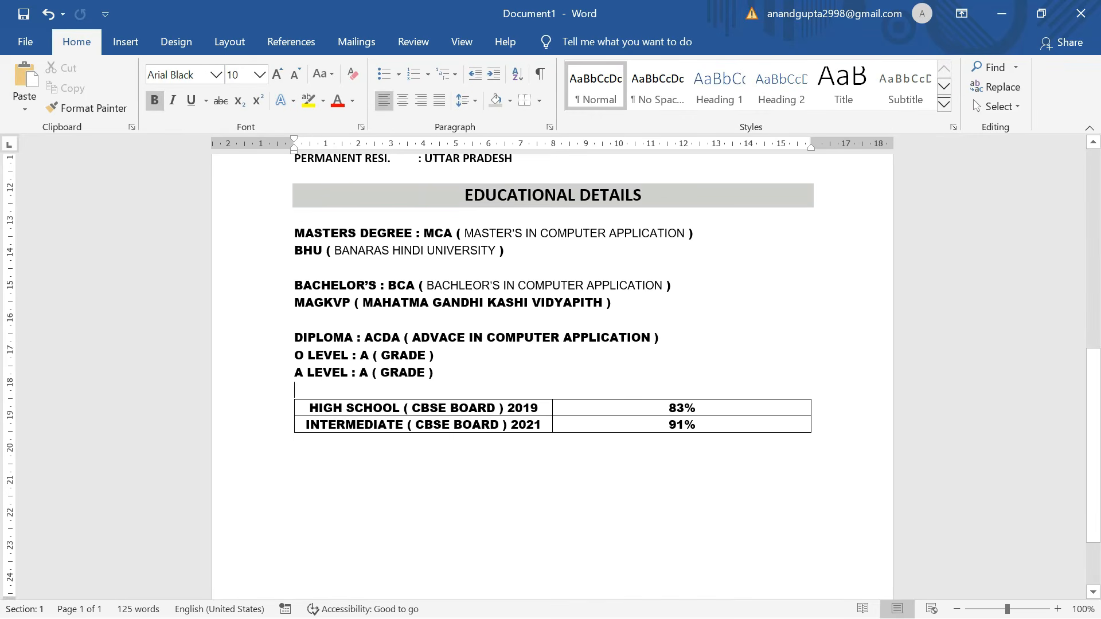
{"action": "key", "text": "Return"}
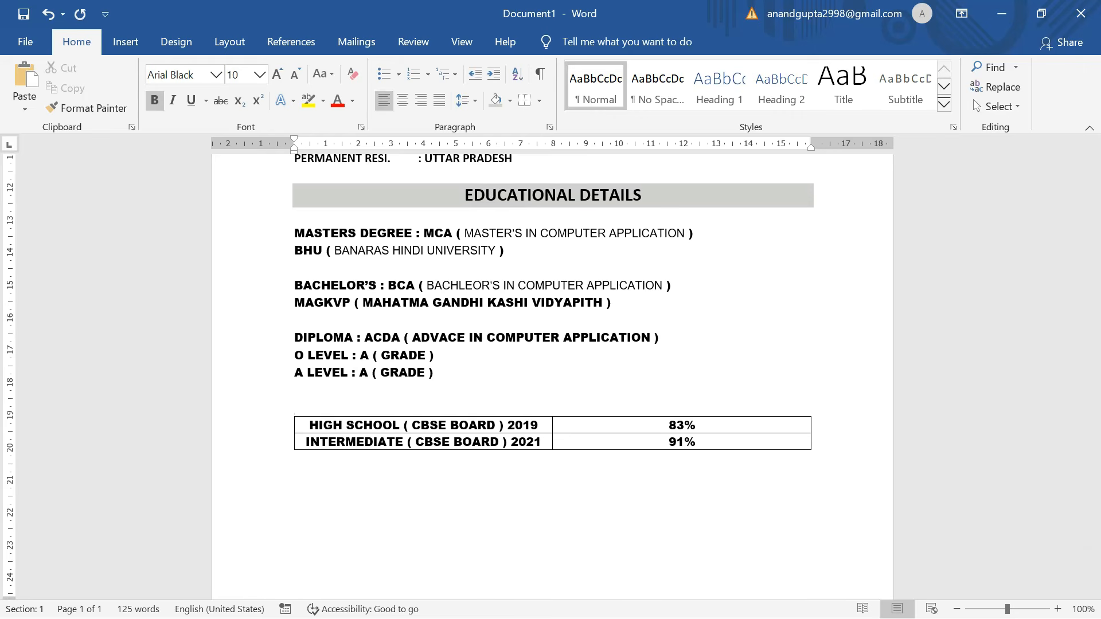
{"action": "key", "text": "BackSpace"}
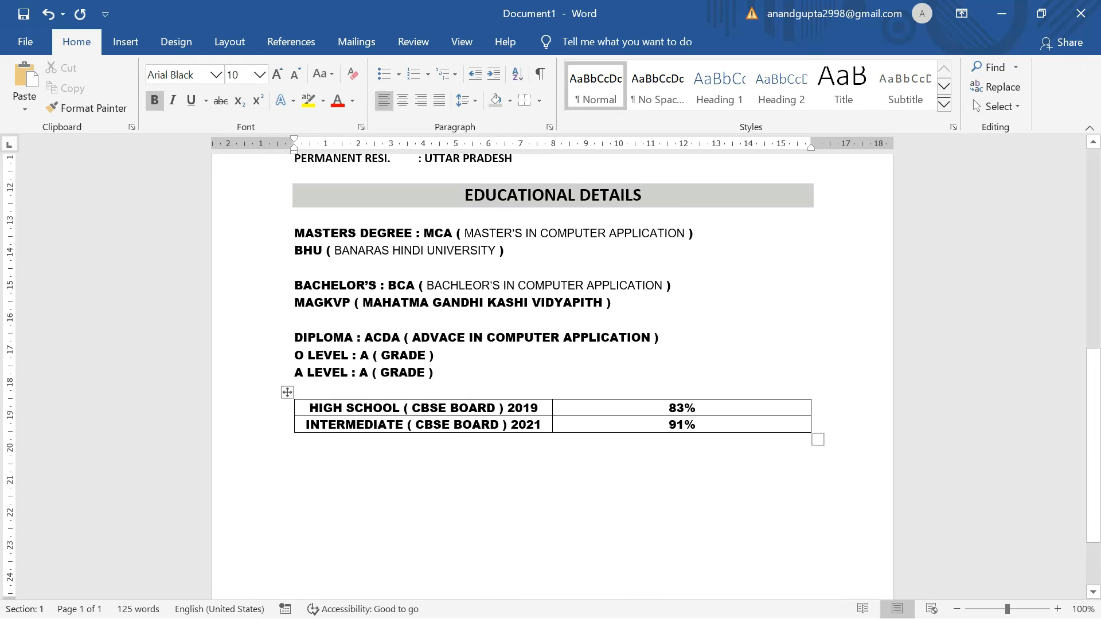
{"action": "scroll", "coordinate": [553, 376], "scroll_direction": "up", "scroll_amount": 3}
{"action": "scroll", "coordinate": [553, 375], "scroll_direction": "down", "scroll_amount": 4}
{"action": "left_click", "coordinate": [497, 423]}
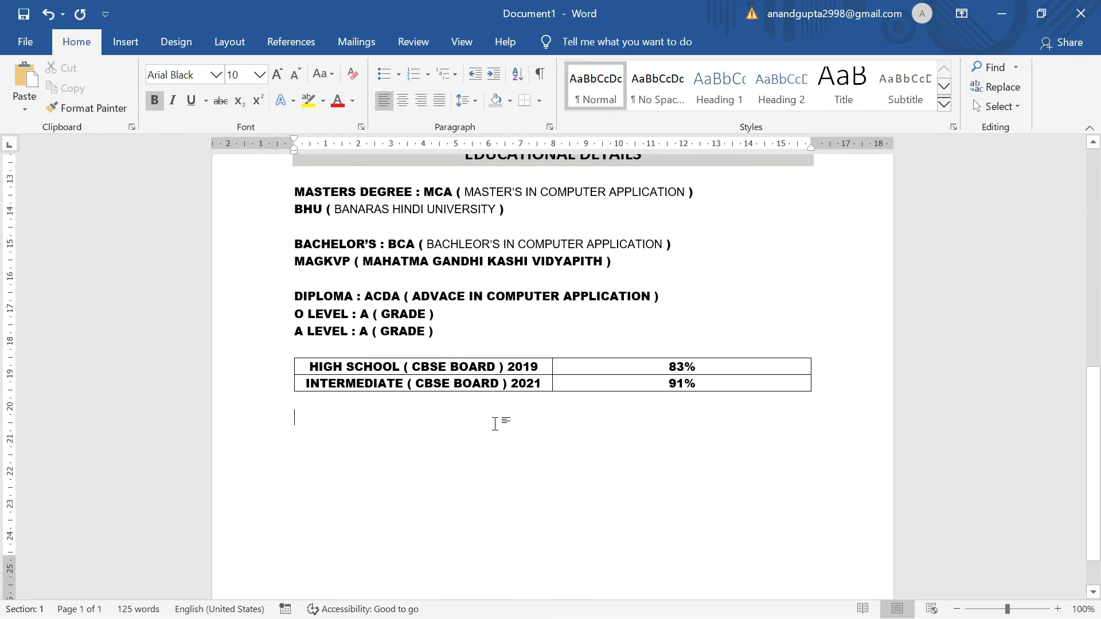
{"action": "scroll", "coordinate": [497, 418], "scroll_direction": "up", "scroll_amount": 5}
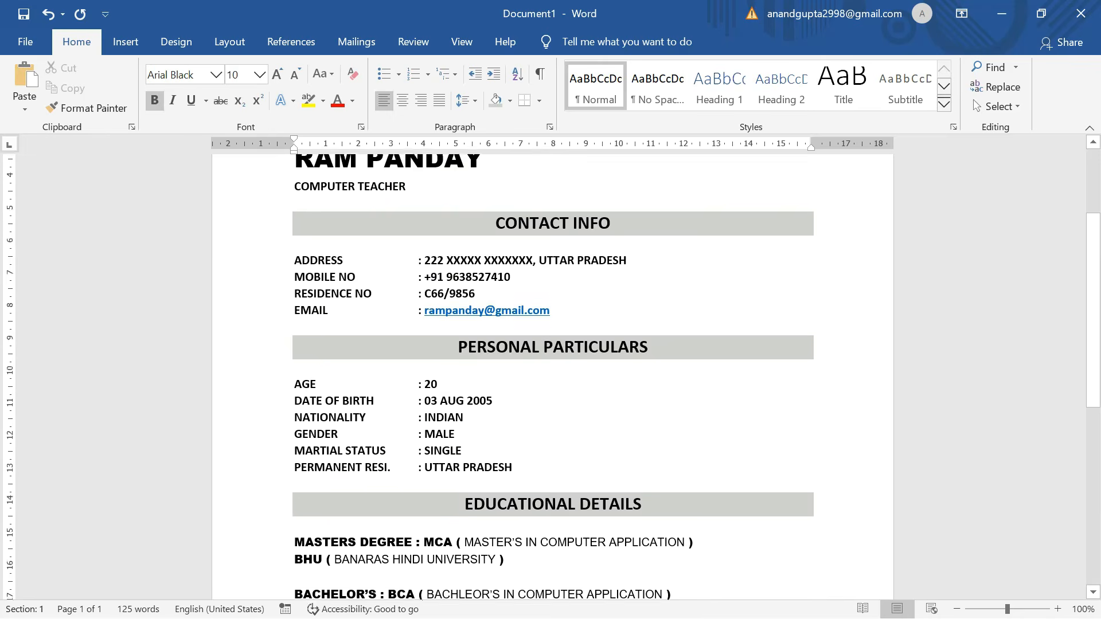
{"action": "scroll", "coordinate": [553, 376], "scroll_direction": "down", "scroll_amount": 4}
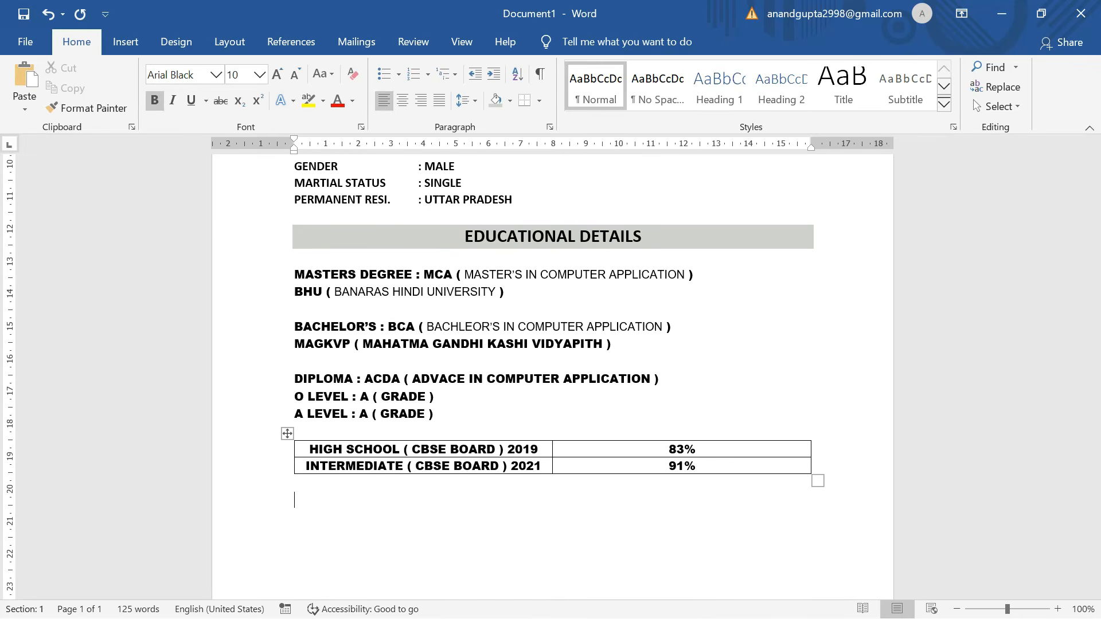
Type SKILLS below the table, try painting it with the heading format, then undo that.
{"action": "type", "text": "SKILLS"}
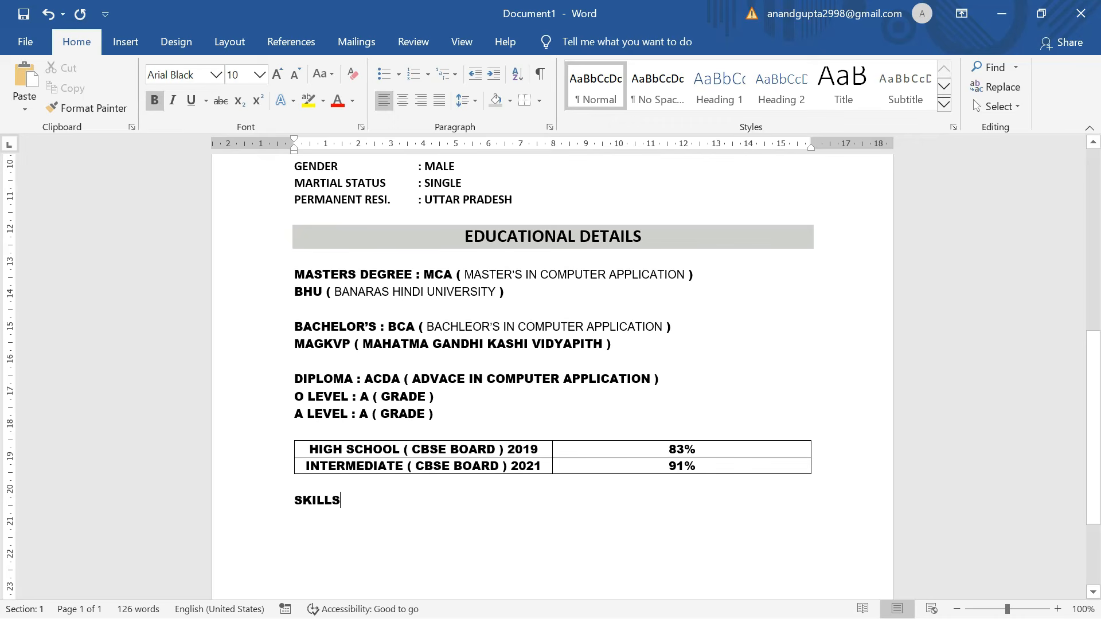
{"action": "left_click", "coordinate": [474, 236]}
{"action": "left_click", "coordinate": [87, 108]}
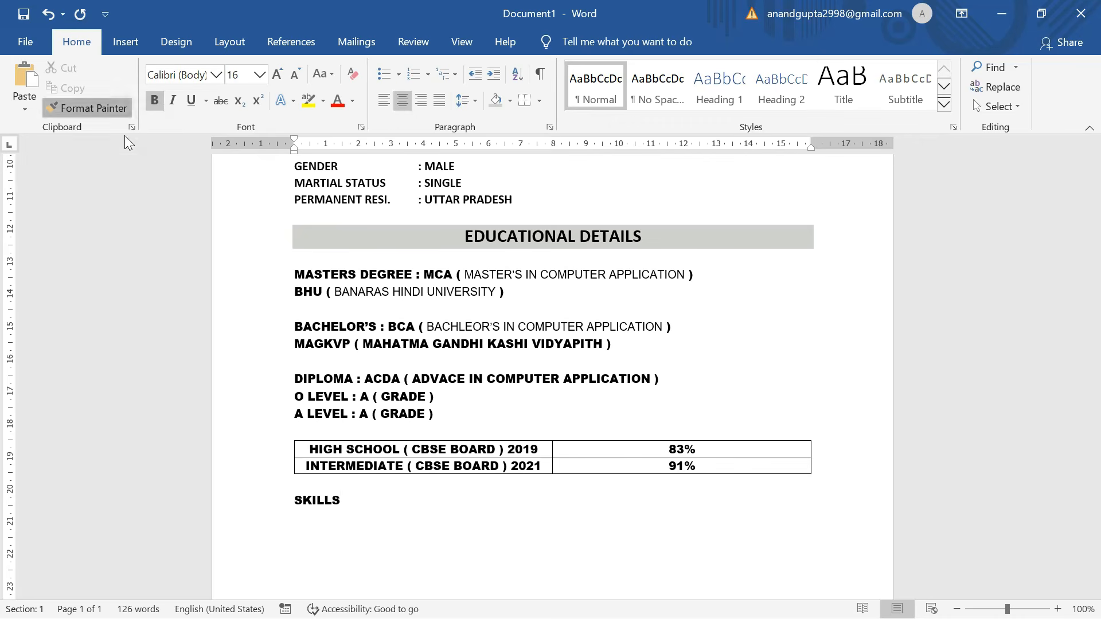
{"action": "left_click_drag", "start_coordinate": [332, 502], "coordinate": [277, 505]}
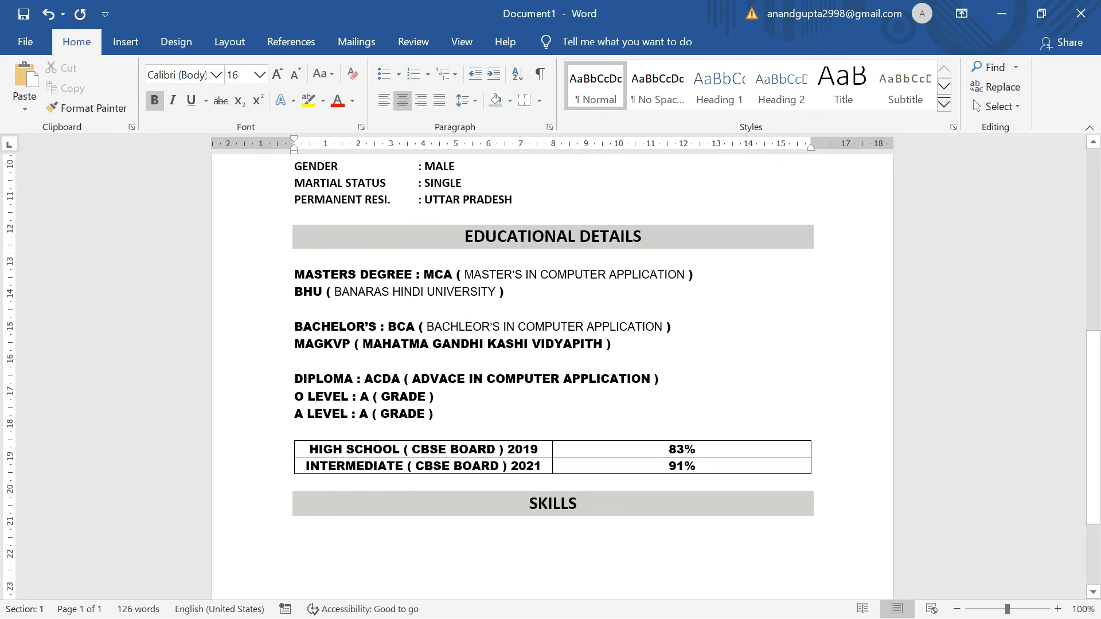
{"action": "key", "text": "ctrl+z"}
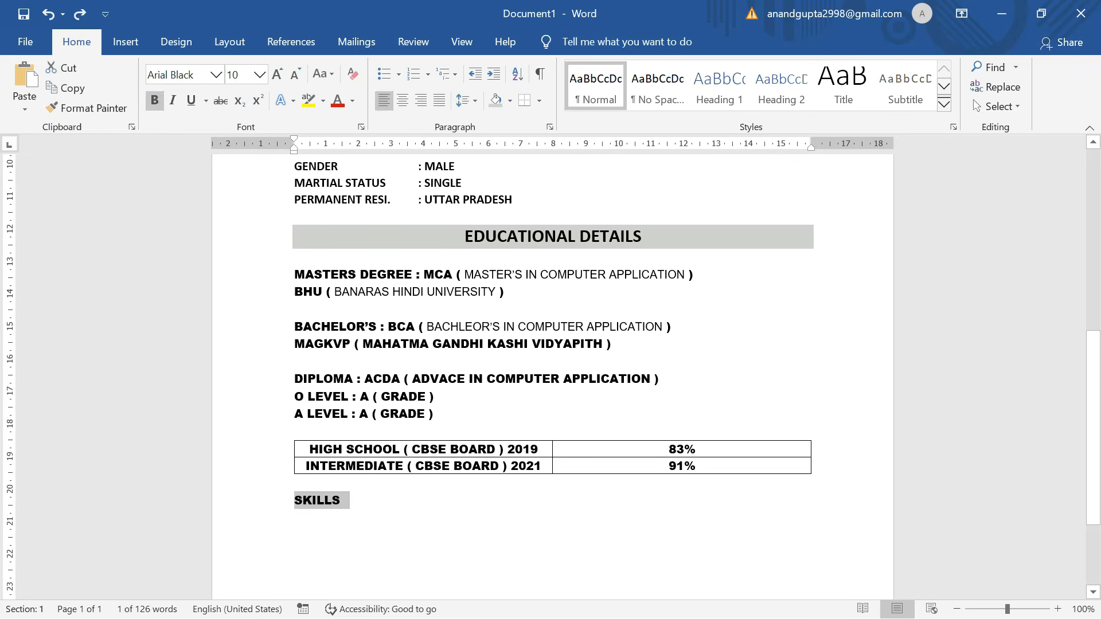
{"action": "key", "text": "ctrl+z"}
{"action": "key", "text": "ctrl+y"}
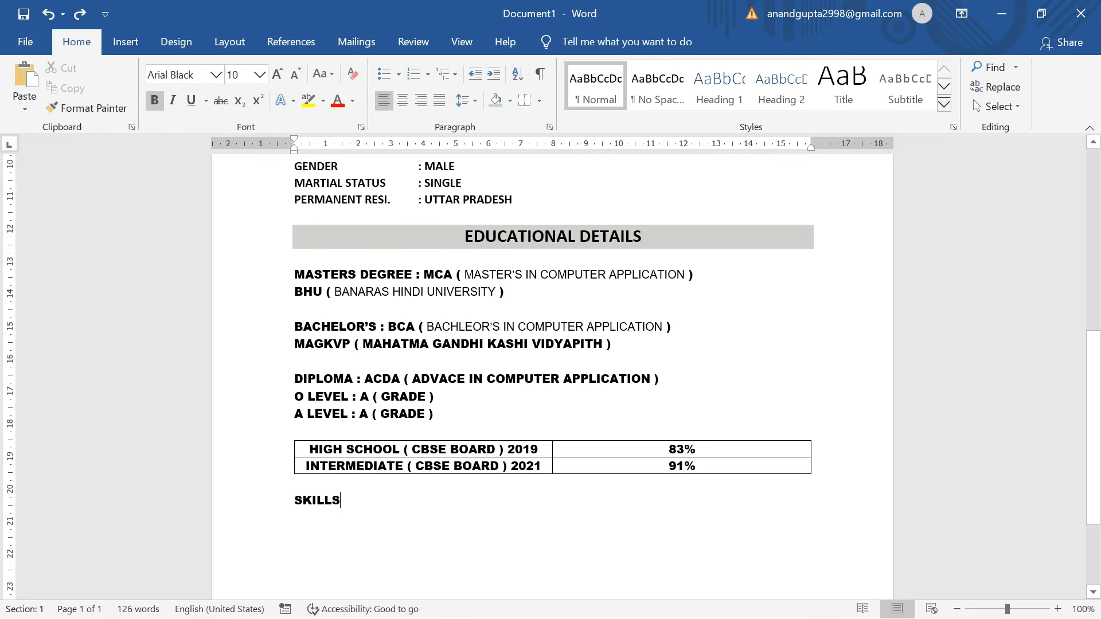
Apply the EDUCATIONAL DETAILS grey, centred heading format to SKILLS.
{"action": "key", "text": "Return"}
{"action": "left_click", "coordinate": [518, 237]}
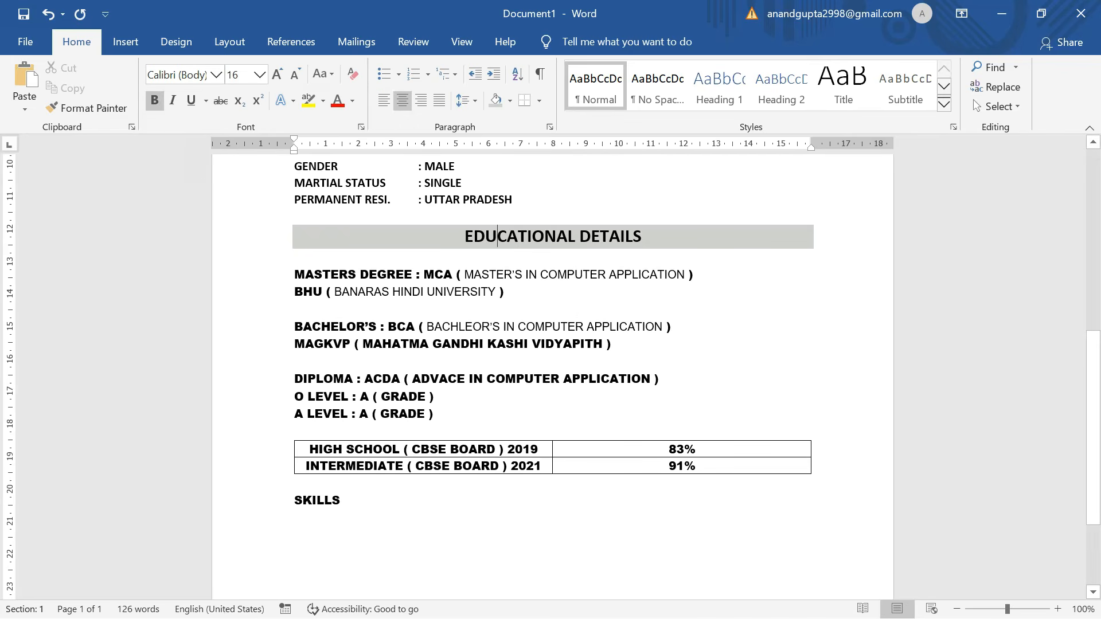
{"action": "left_click", "coordinate": [107, 109]}
{"action": "left_click_drag", "start_coordinate": [344, 501], "coordinate": [295, 502]}
{"action": "key", "text": "Down"}
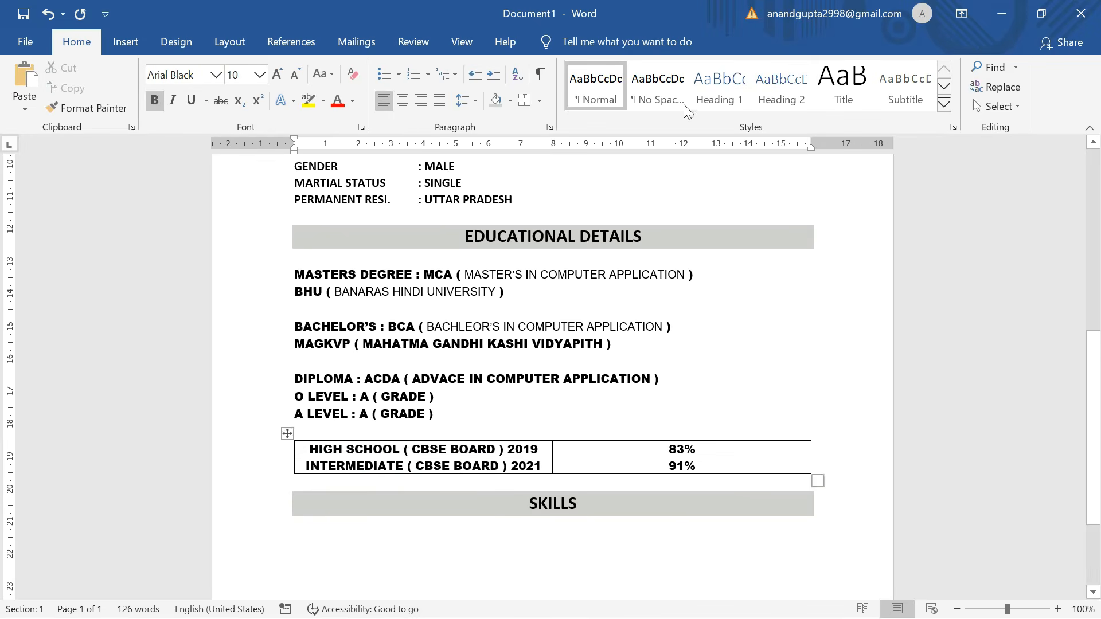
{"action": "scroll", "coordinate": [551, 401], "scroll_direction": "down", "scroll_amount": 2}
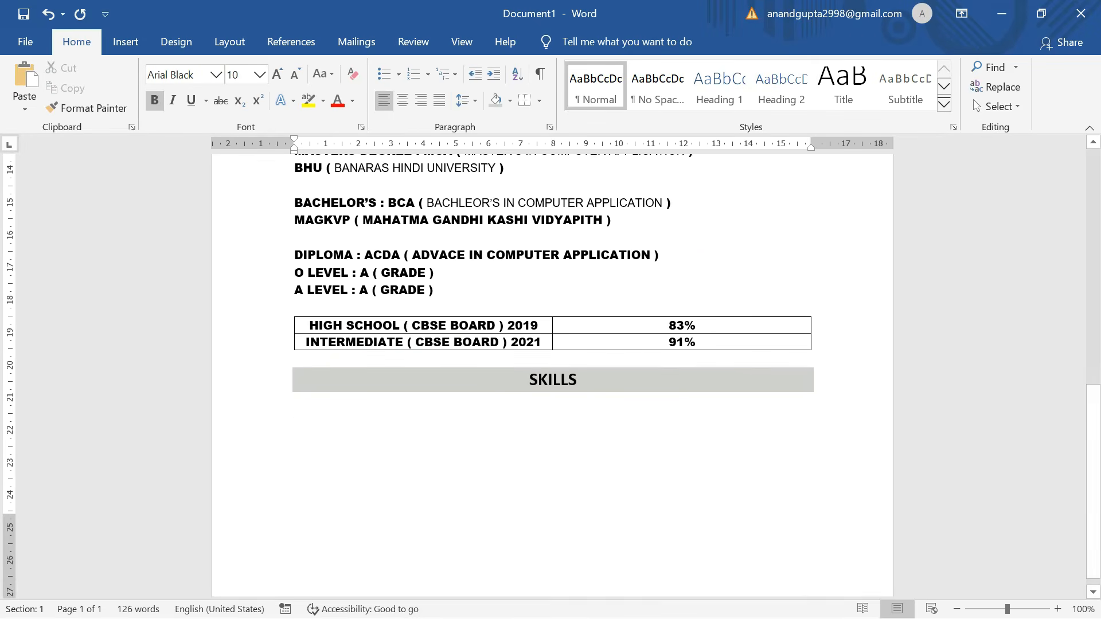
Type skill lines like PYTHON, COMP. FUNDA., ADOBE APPS and MS OFFICE, each as tab, colon, tab, 98%.
{"action": "type", "text": "GHJ"}
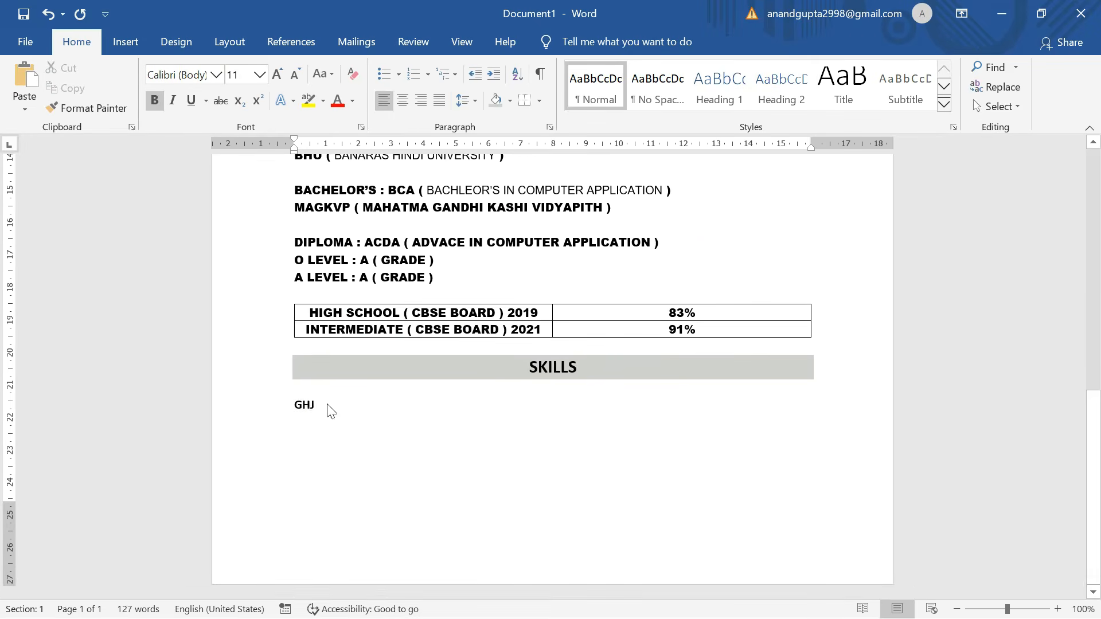
{"action": "key", "text": "BackSpace"}
{"action": "key", "text": "BackSpace"}
{"action": "key", "text": "BackSpace"}
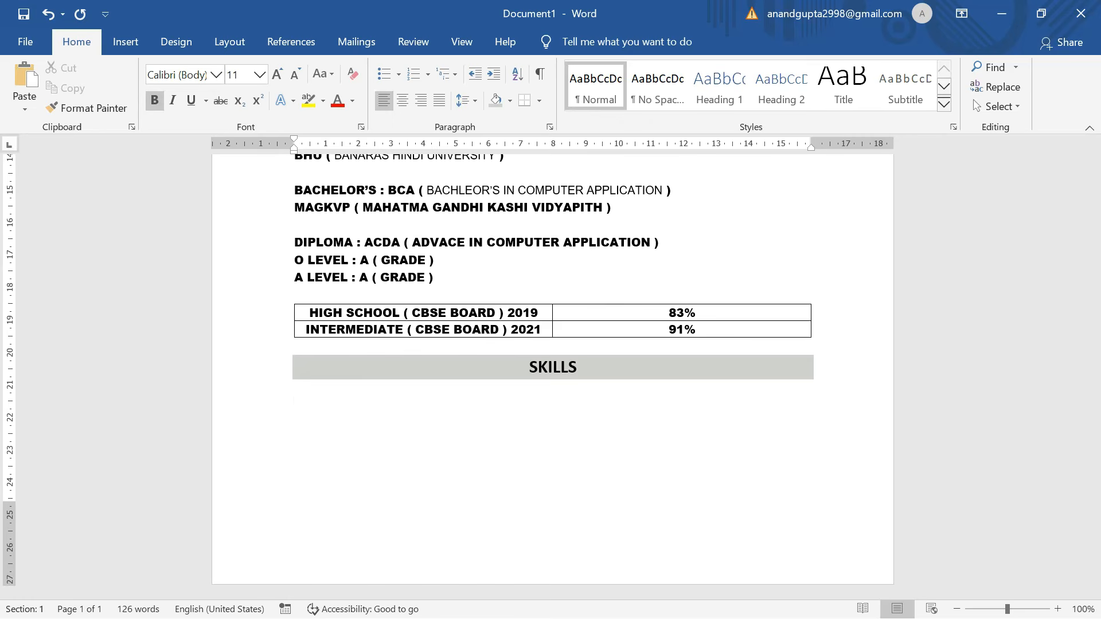
{"action": "type", "text": "PYTHON"}
{"action": "key", "text": "Return"}
{"action": "type", "text": "COMP. FUNDA. :\t98%"}
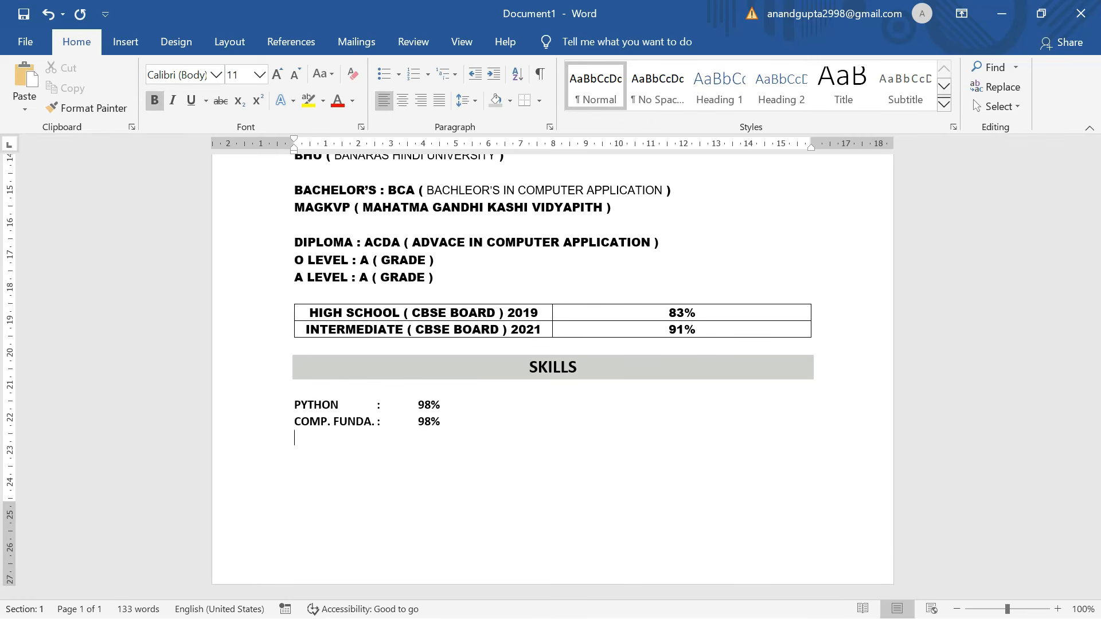
{"action": "type", "text": " ADOBE APPS"}
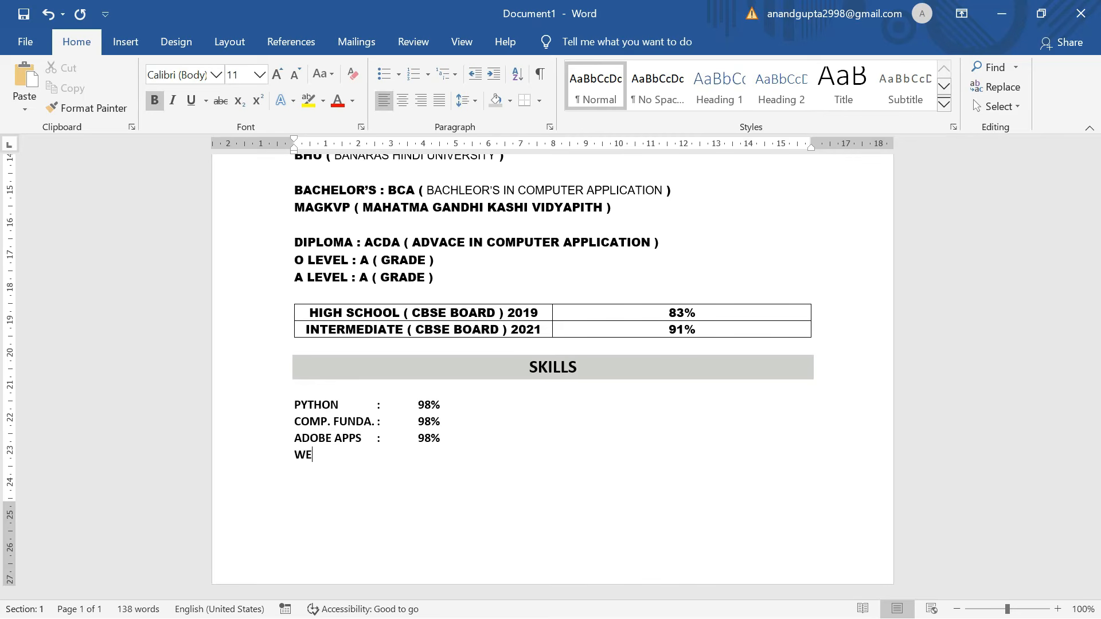
{"action": "key", "text": "Return"}
{"action": "type", "text": "MS O"}
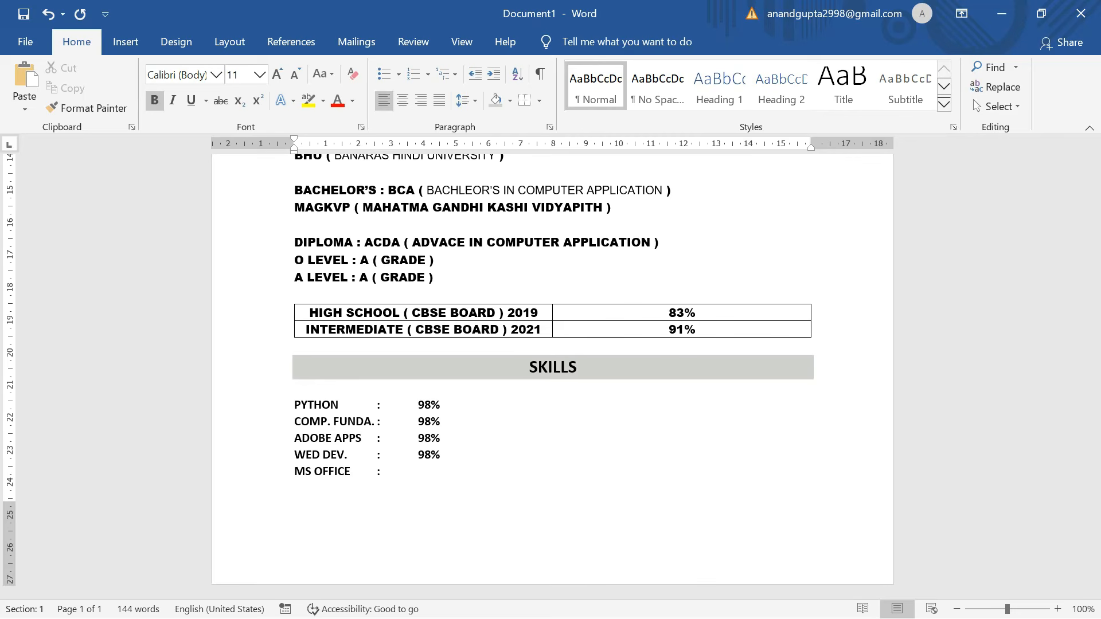
{"action": "type", "text": "FFICE\t:\t98%"}
{"action": "key", "text": "Return"}
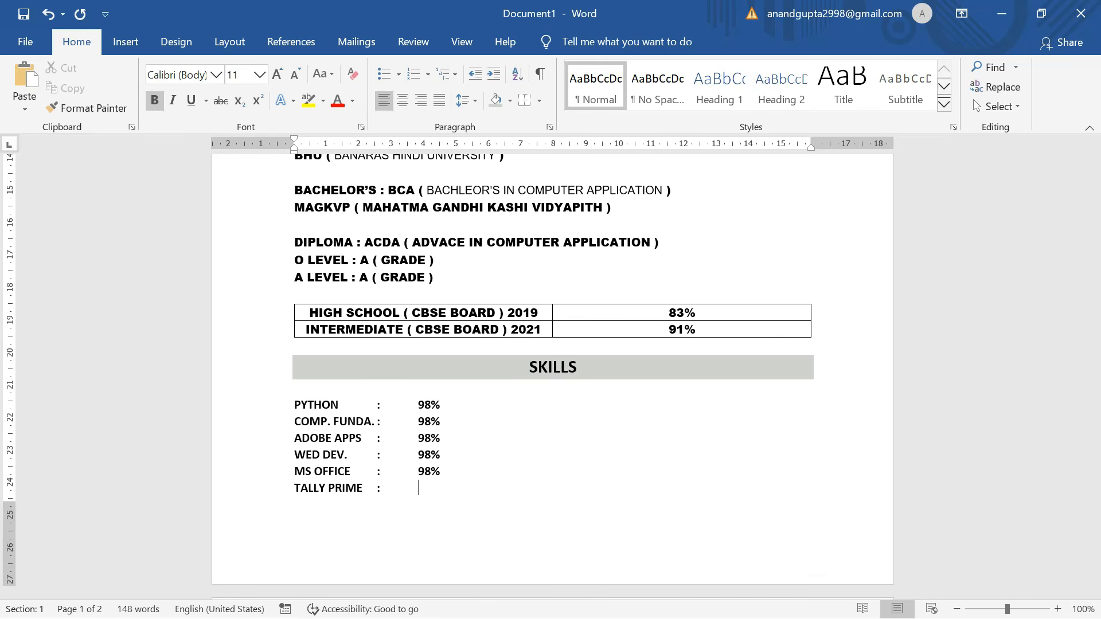
{"action": "type", "text": "%"}
{"action": "scroll", "coordinate": [553, 371], "scroll_direction": "down", "scroll_amount": 4}
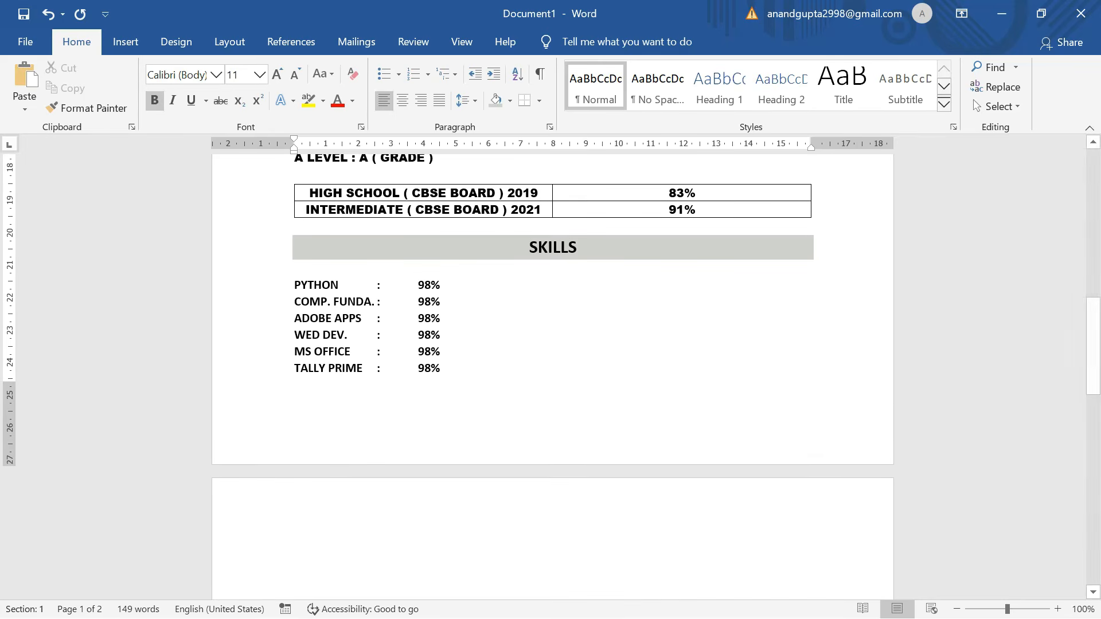
{"action": "scroll", "coordinate": [552, 377], "scroll_direction": "up", "scroll_amount": 7}
{"action": "scroll", "coordinate": [553, 377], "scroll_direction": "up", "scroll_amount": 6}
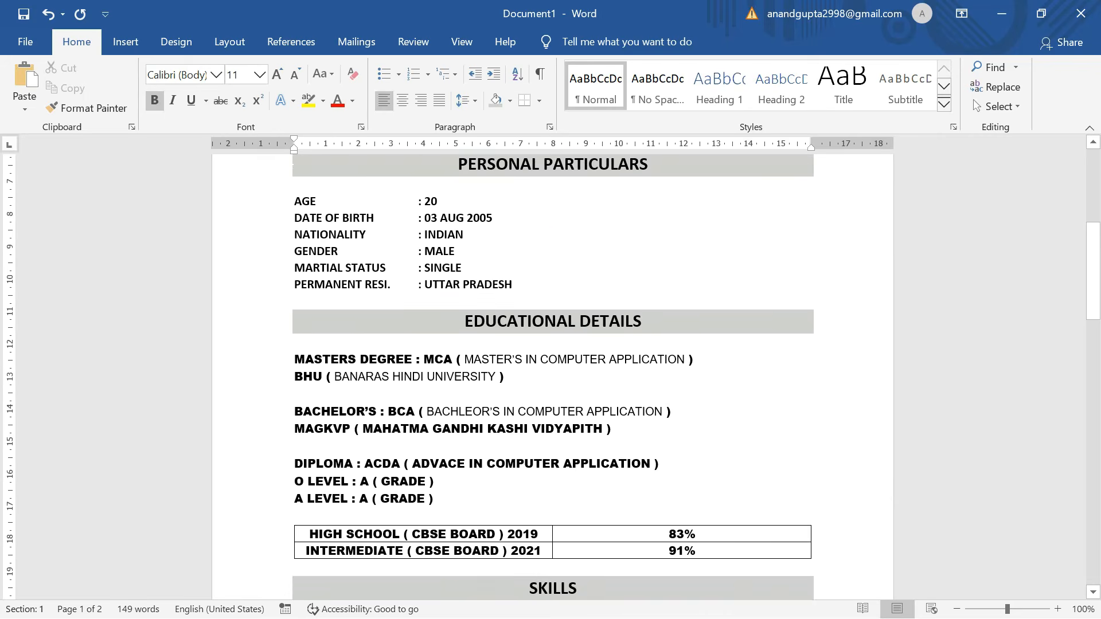
{"action": "scroll", "coordinate": [552, 377], "scroll_direction": "down", "scroll_amount": 3}
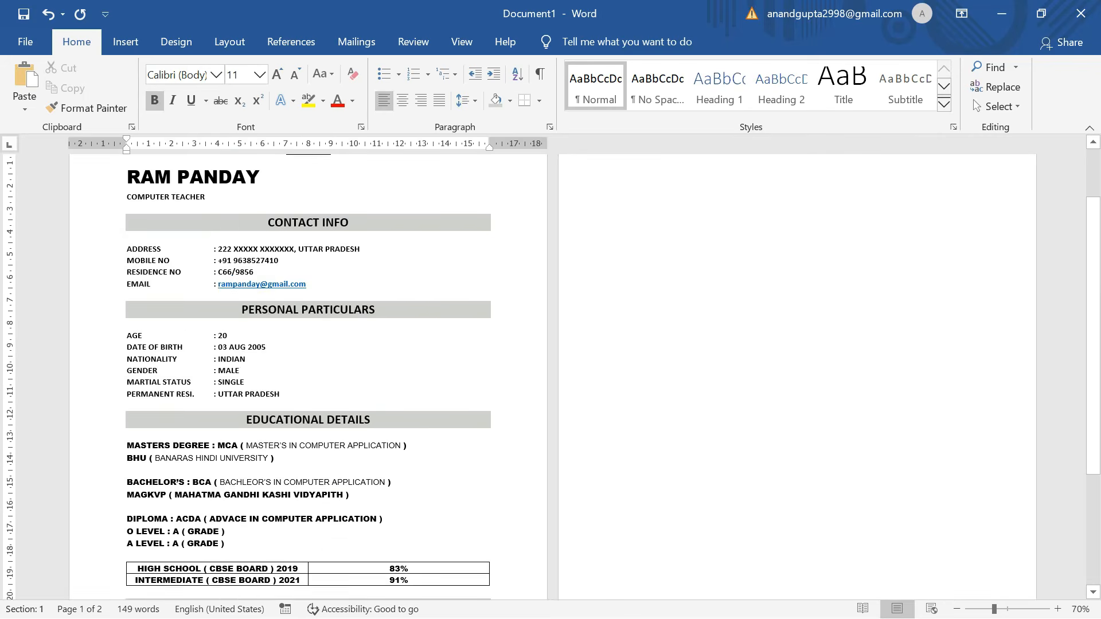
{"action": "scroll", "coordinate": [592, 340], "scroll_direction": "down", "scroll_amount": 3}
{"action": "scroll", "coordinate": [591, 340], "scroll_direction": "up", "scroll_amount": 5}
{"action": "left_click", "coordinate": [654, 273]}
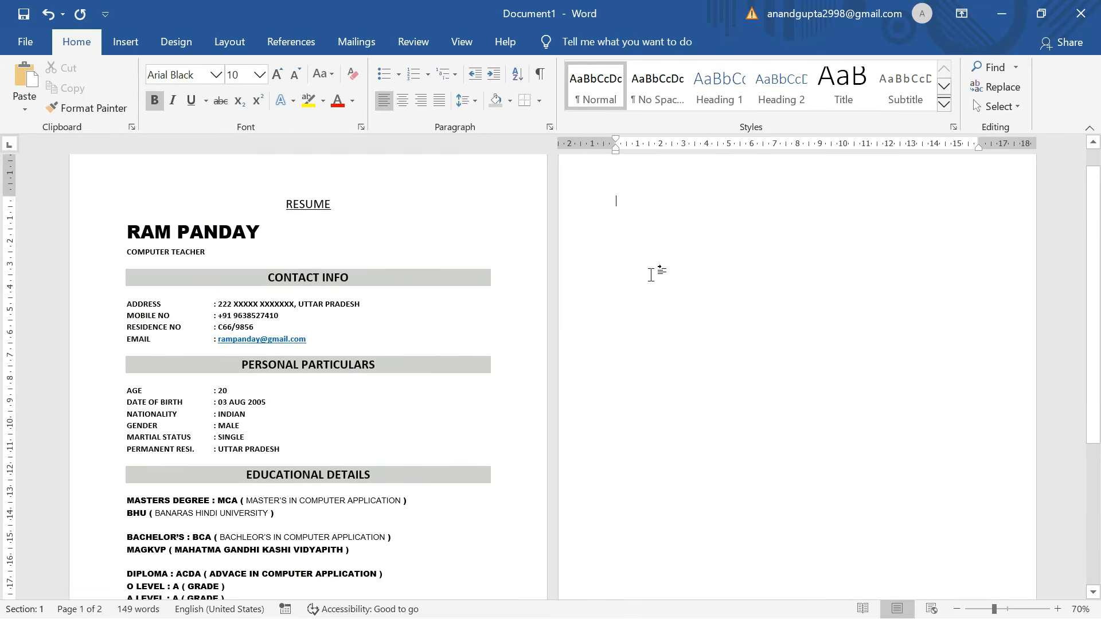
{"action": "key", "text": "BackSpace"}
{"action": "scroll", "coordinate": [379, 390], "scroll_direction": "down", "scroll_amount": 1}
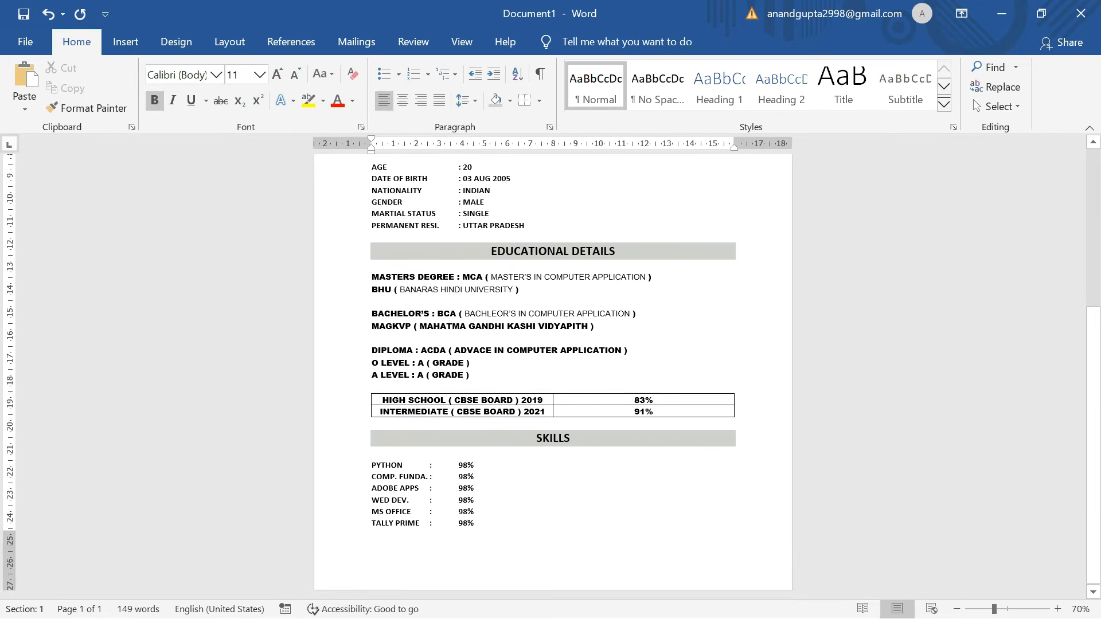
{"action": "scroll", "coordinate": [378, 390], "scroll_direction": "up", "scroll_amount": 2}
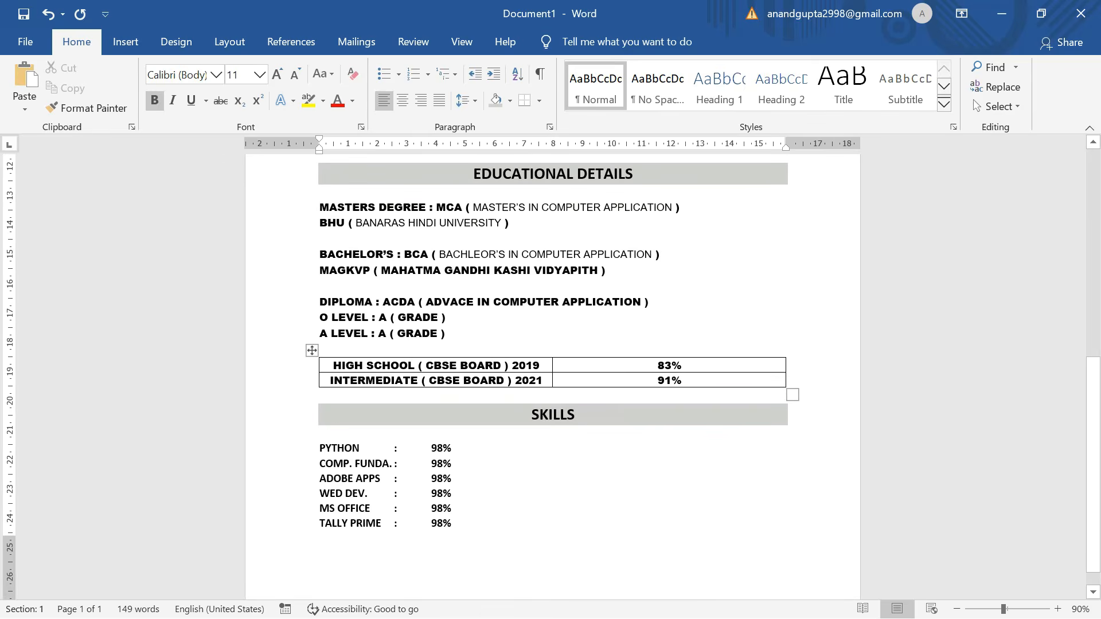
{"action": "scroll", "coordinate": [553, 372], "scroll_direction": "up", "scroll_amount": 4}
{"action": "scroll", "coordinate": [553, 372], "scroll_direction": "down", "scroll_amount": 5}
{"action": "scroll", "coordinate": [553, 373], "scroll_direction": "up", "scroll_amount": 4}
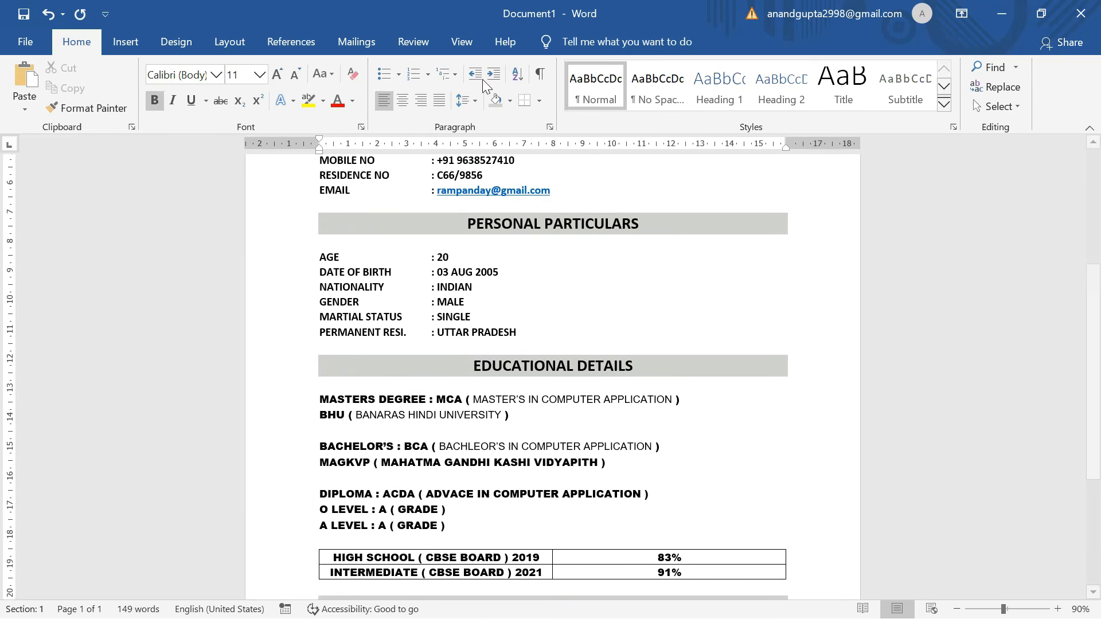
{"action": "scroll", "coordinate": [553, 373], "scroll_direction": "up", "scroll_amount": 3}
{"action": "scroll", "coordinate": [552, 373], "scroll_direction": "down", "scroll_amount": 2, "text": "ctrl"}
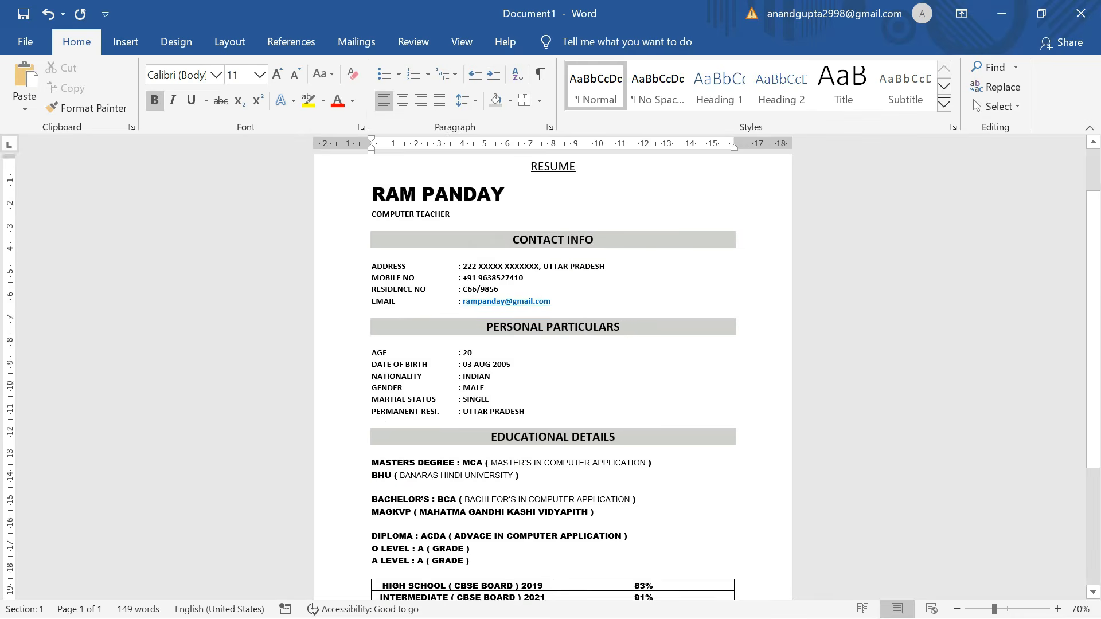
{"action": "scroll", "coordinate": [553, 373], "scroll_direction": "down", "scroll_amount": 5}
{"action": "scroll", "coordinate": [553, 373], "scroll_direction": "down", "scroll_amount": 1}
{"action": "scroll", "coordinate": [553, 373], "scroll_direction": "up", "scroll_amount": 2}
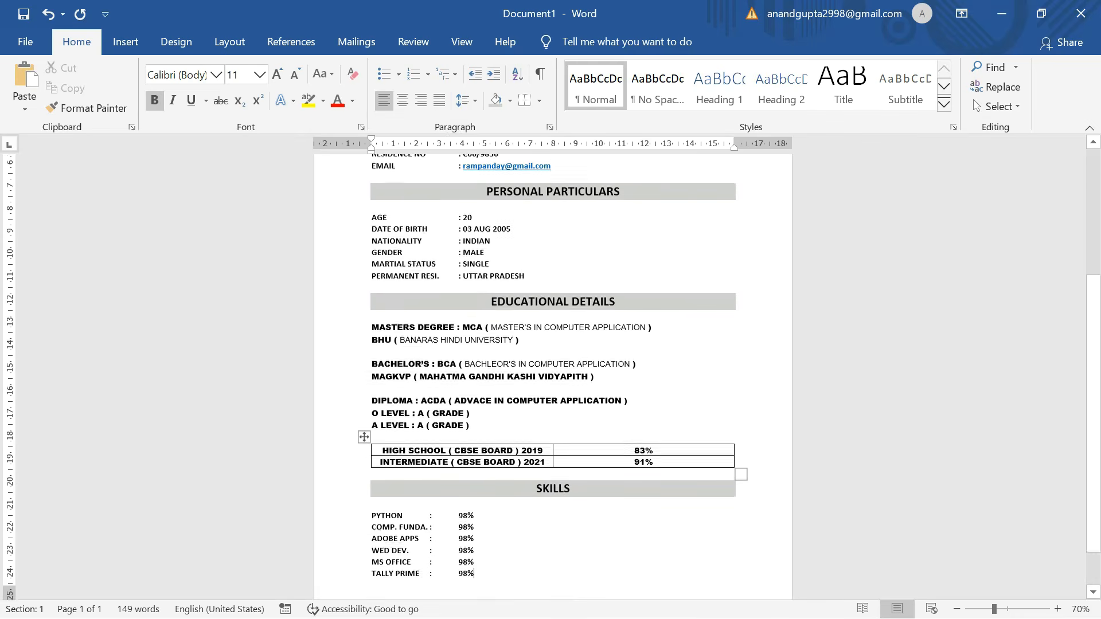
{"action": "scroll", "coordinate": [553, 373], "scroll_direction": "down", "scroll_amount": 1}
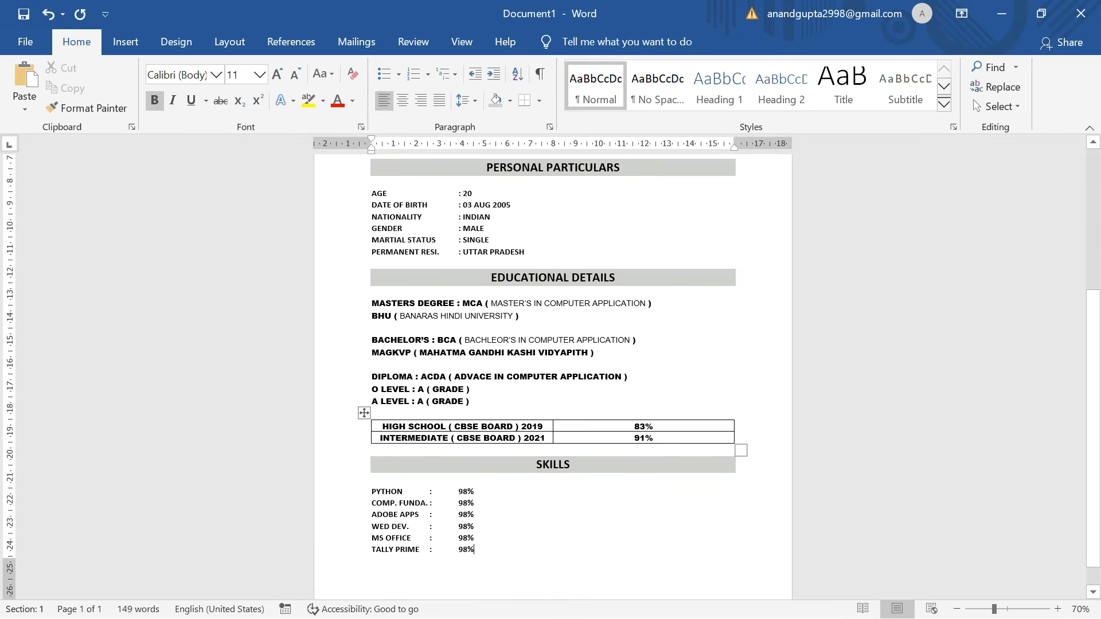
{"action": "scroll", "coordinate": [553, 373], "scroll_direction": "up", "scroll_amount": 3}
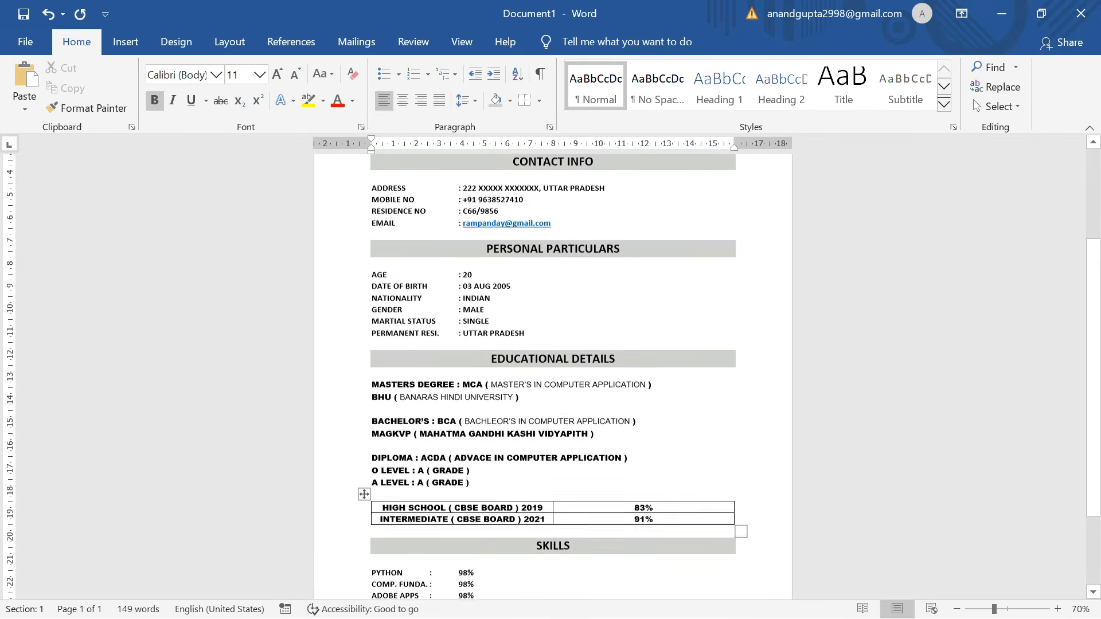
{"action": "scroll", "coordinate": [553, 372], "scroll_direction": "up", "scroll_amount": 1}
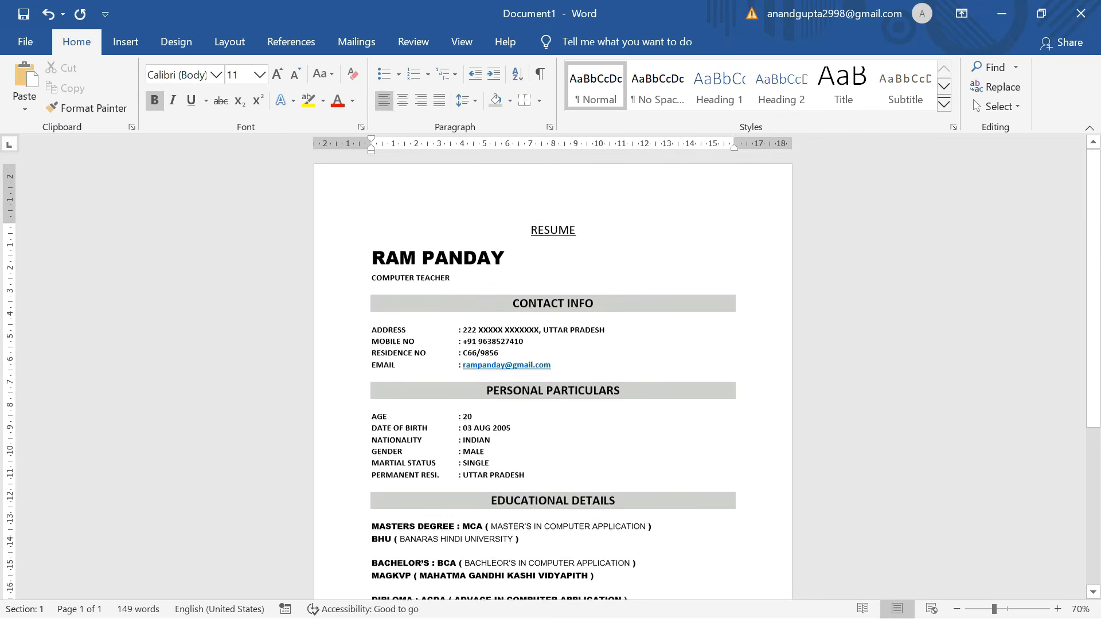
{"action": "scroll", "coordinate": [553, 373], "scroll_direction": "down", "scroll_amount": 2}
{"action": "scroll", "coordinate": [553, 373], "scroll_direction": "up", "scroll_amount": 4, "text": "ctrl"}
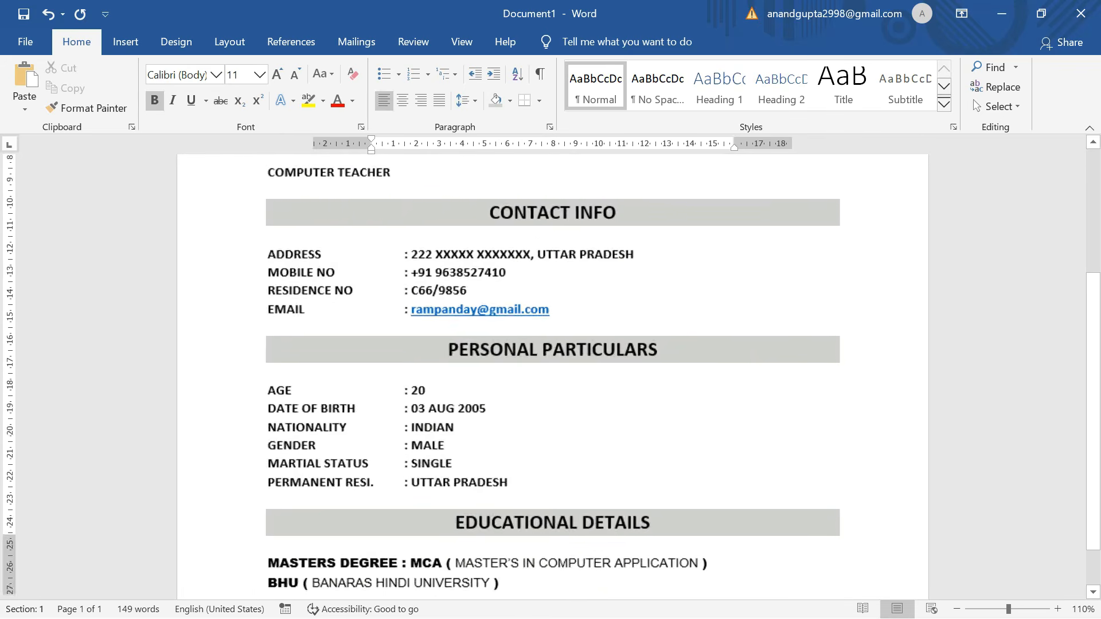
{"action": "scroll", "coordinate": [552, 372], "scroll_direction": "down", "scroll_amount": 2}
{"action": "scroll", "coordinate": [553, 373], "scroll_direction": "down", "scroll_amount": 2}
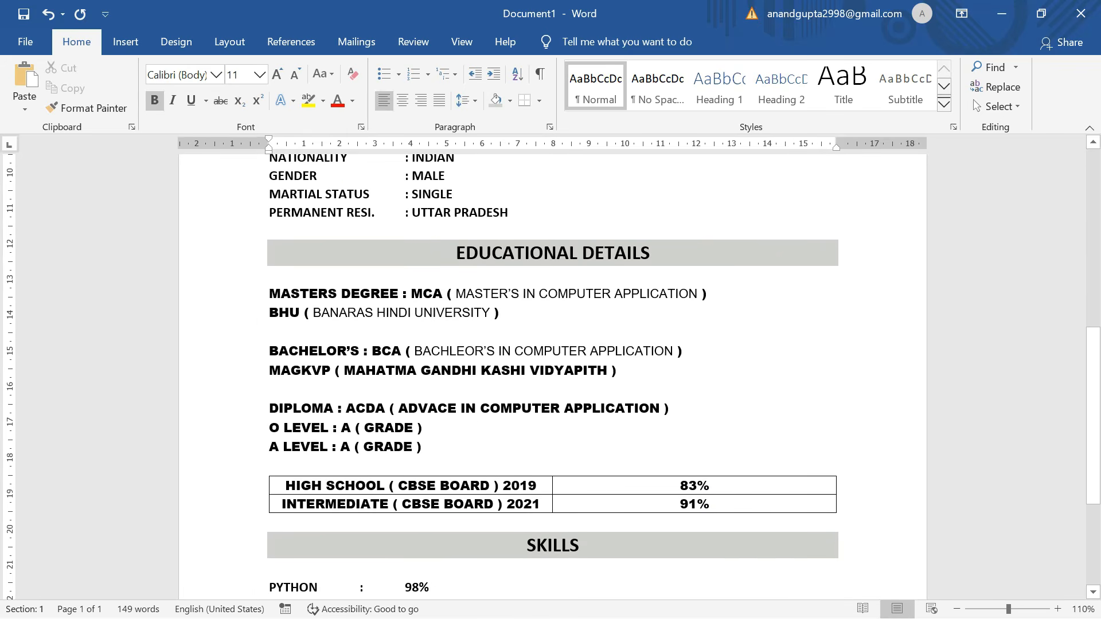
{"action": "scroll", "coordinate": [553, 372], "scroll_direction": "down", "scroll_amount": 2}
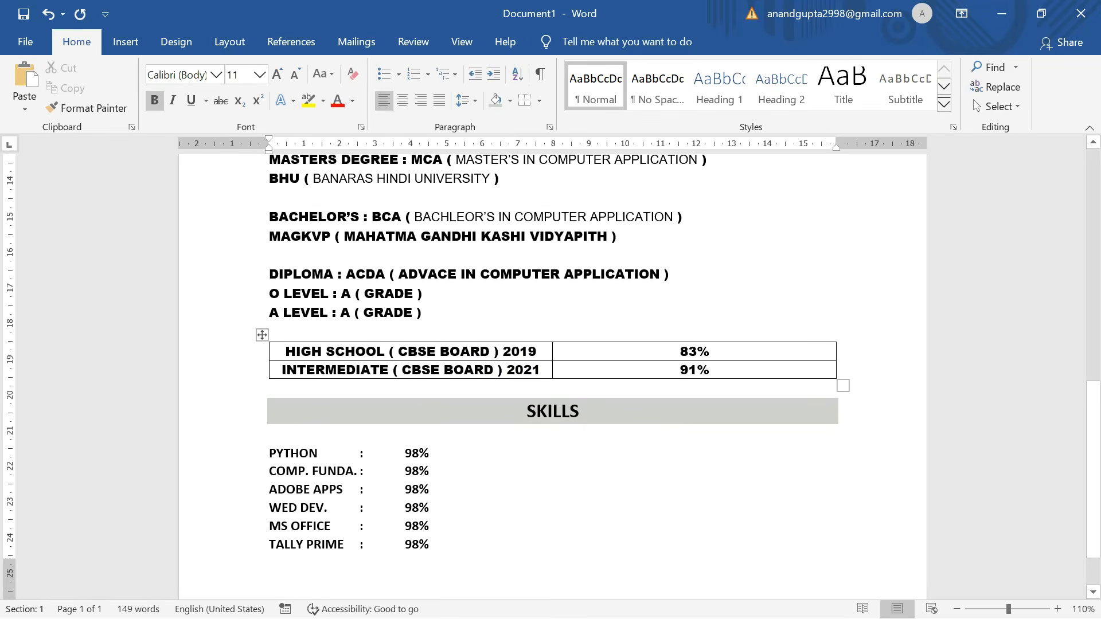
{"action": "scroll", "coordinate": [553, 373], "scroll_direction": "up", "scroll_amount": 5}
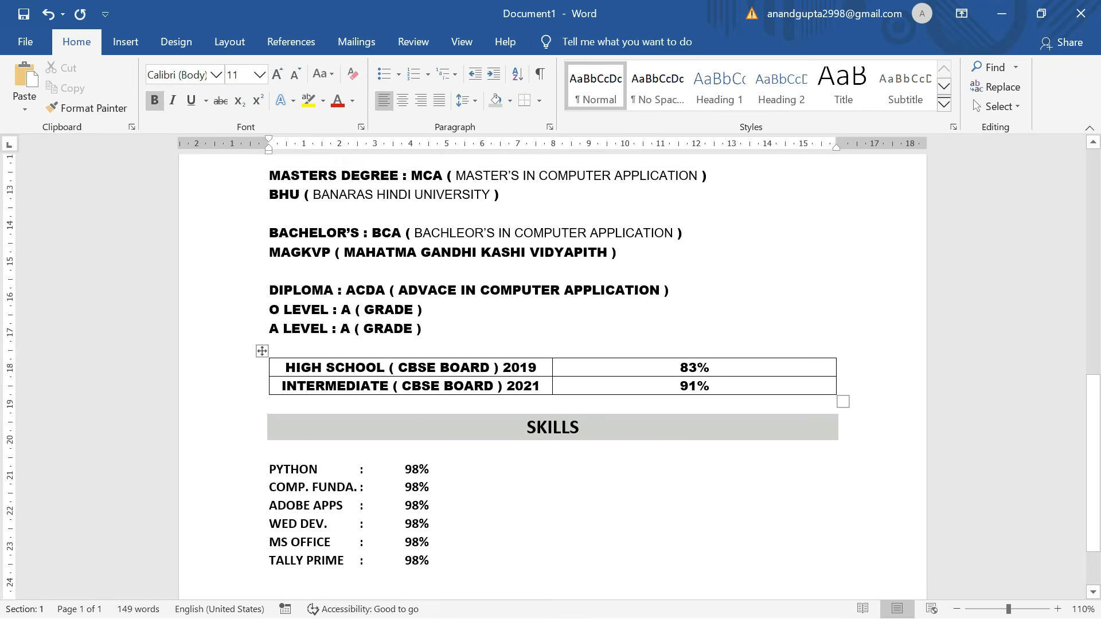
{"action": "scroll", "coordinate": [500, 354], "scroll_direction": "up", "scroll_amount": 2}
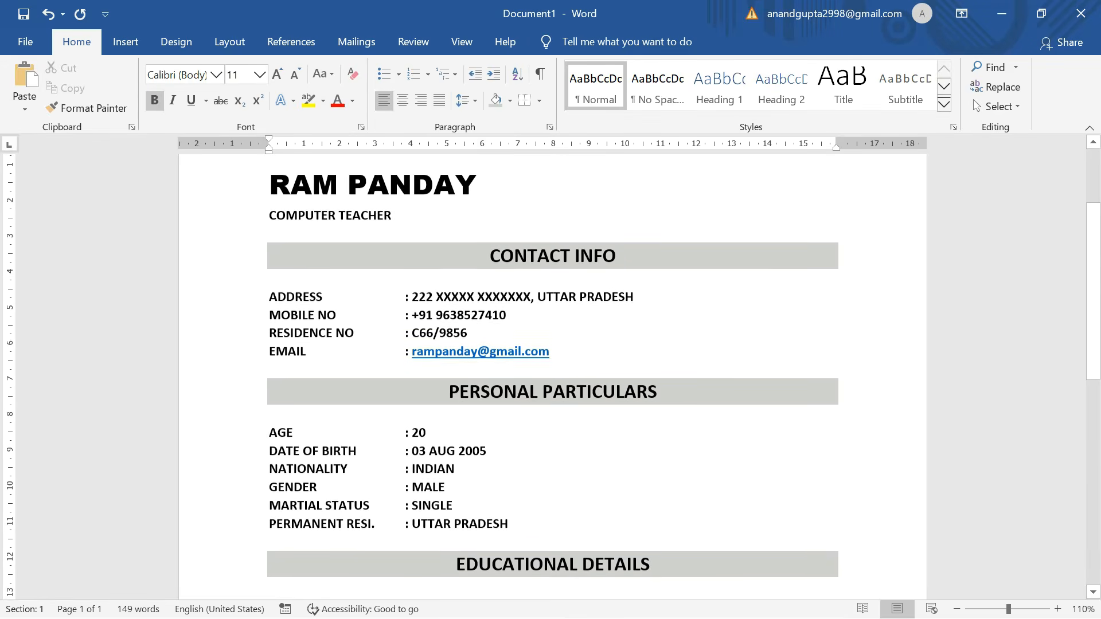
{"action": "scroll", "coordinate": [499, 354], "scroll_direction": "up", "scroll_amount": 2}
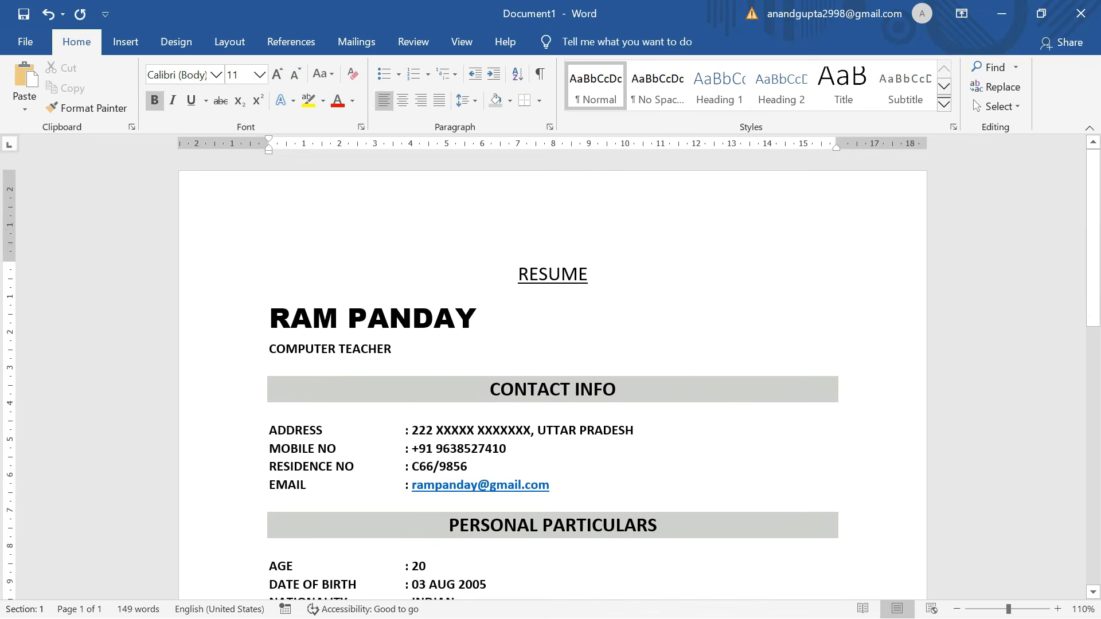
{"action": "scroll", "coordinate": [553, 373], "scroll_direction": "down", "scroll_amount": 9}
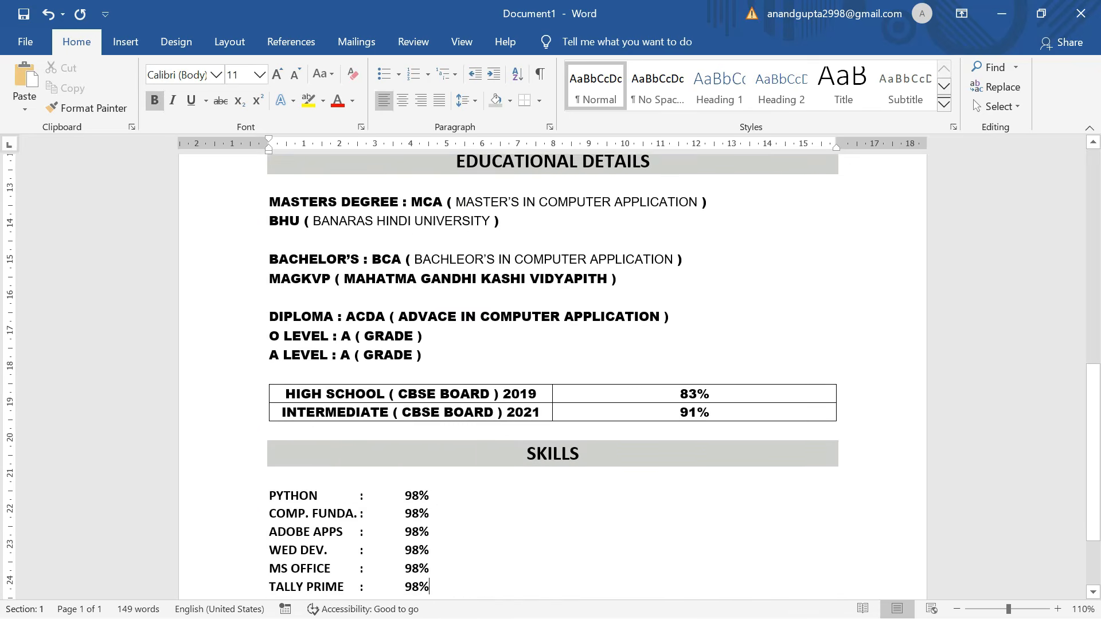
{"action": "scroll", "coordinate": [553, 373], "scroll_direction": "down", "scroll_amount": 2}
{"action": "scroll", "coordinate": [553, 373], "scroll_direction": "up", "scroll_amount": 5}
{"action": "scroll", "coordinate": [553, 373], "scroll_direction": "down", "scroll_amount": 5}
{"action": "scroll", "coordinate": [553, 373], "scroll_direction": "up", "scroll_amount": 10}
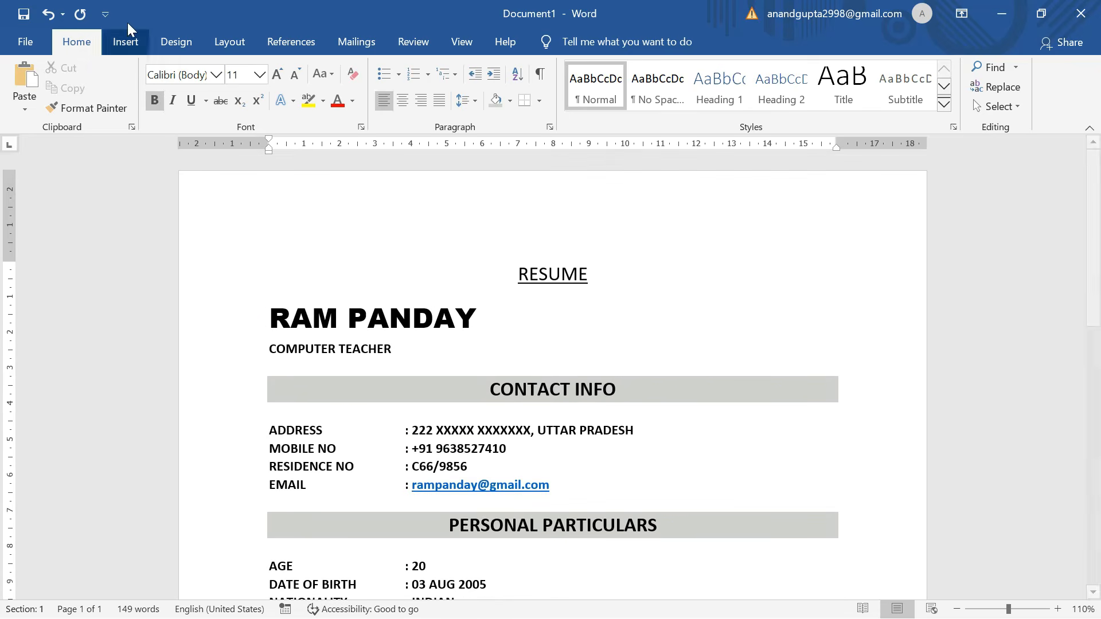
Insert the second ChatGPT illustration, the standing man in a hat, into the resume.
{"action": "left_click", "coordinate": [137, 35]}
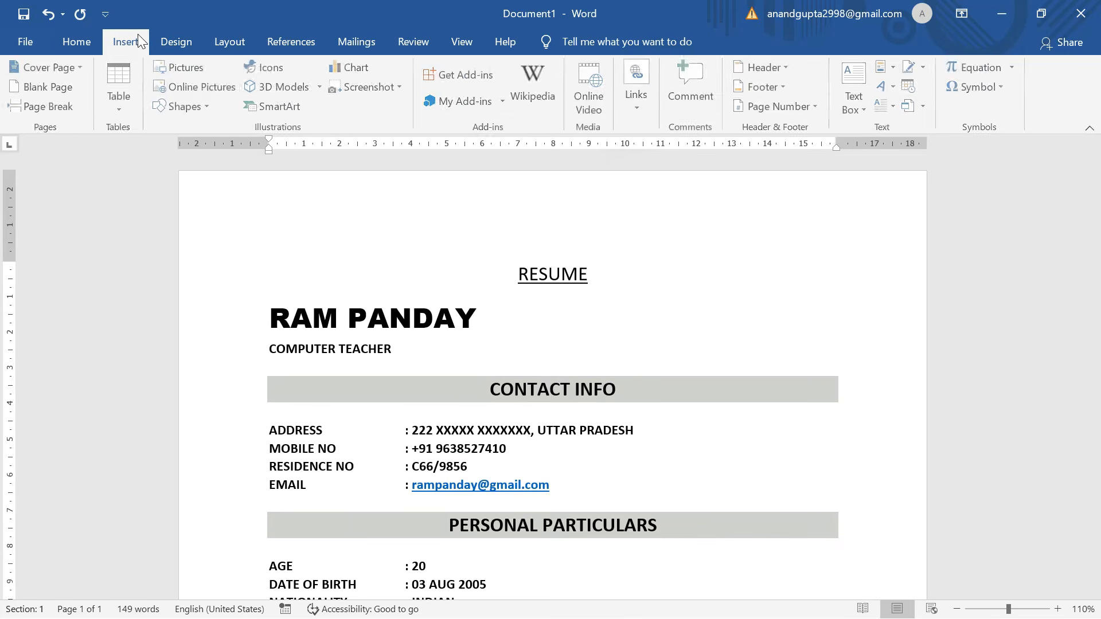
{"action": "left_click", "coordinate": [182, 68]}
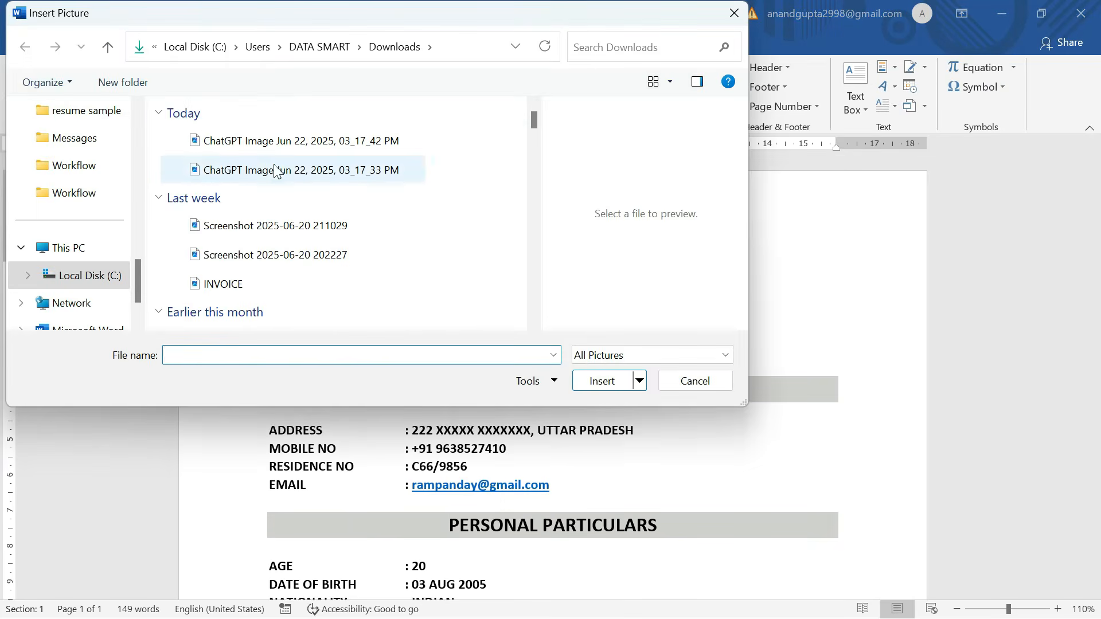
{"action": "left_click", "coordinate": [275, 141]}
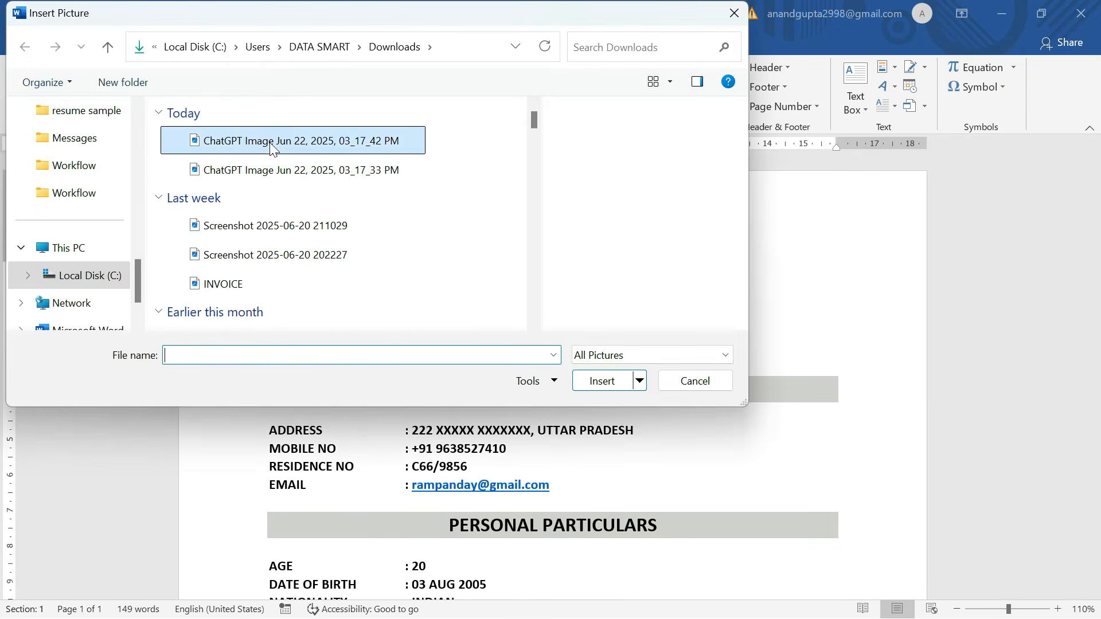
{"action": "left_click", "coordinate": [290, 170]}
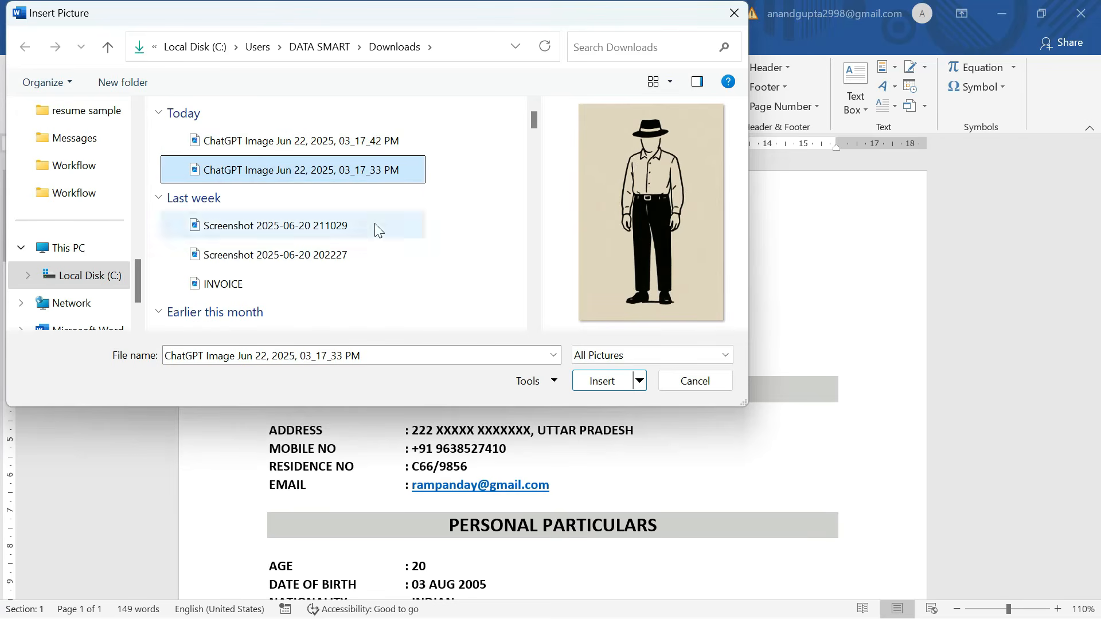
{"action": "left_click", "coordinate": [604, 381]}
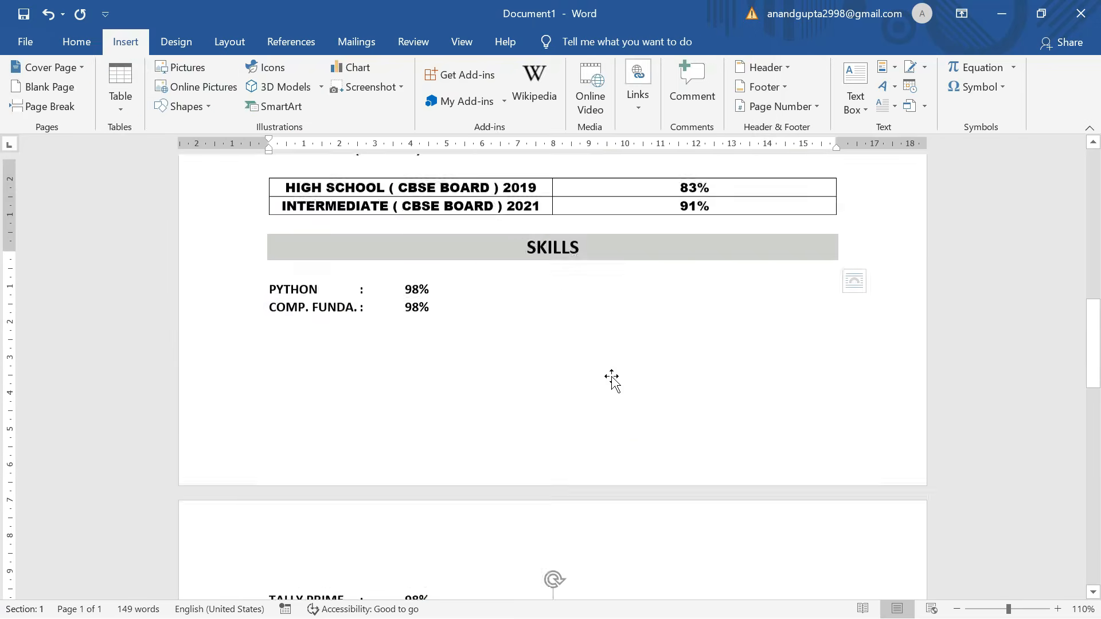
Set the picture's text wrapping to In Front of Text.
{"action": "left_click", "coordinate": [859, 281]}
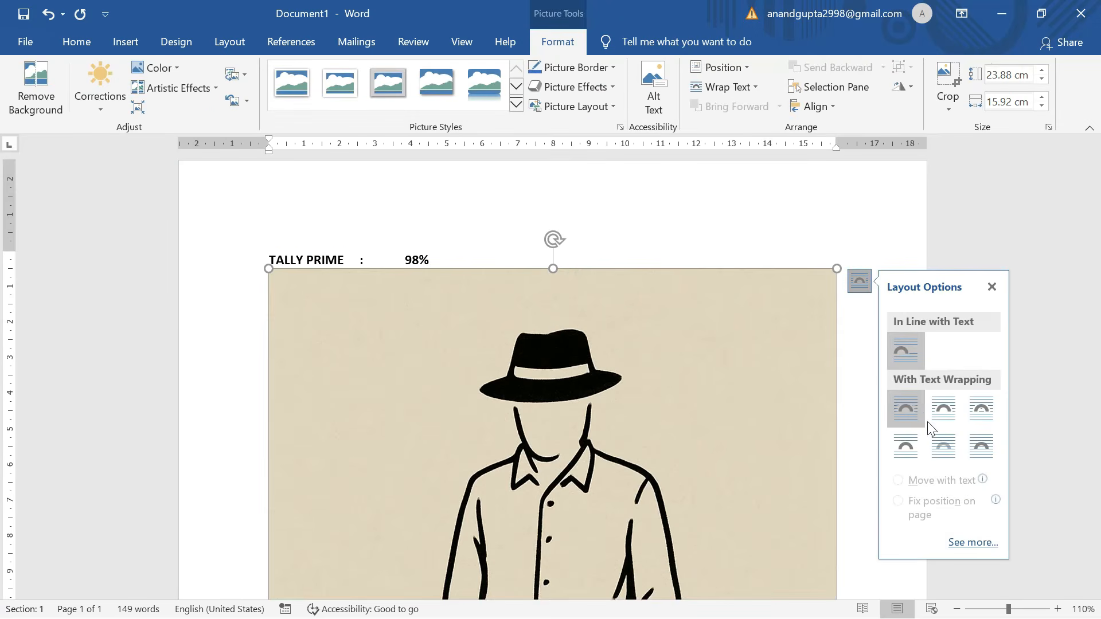
{"action": "left_click", "coordinate": [982, 446]}
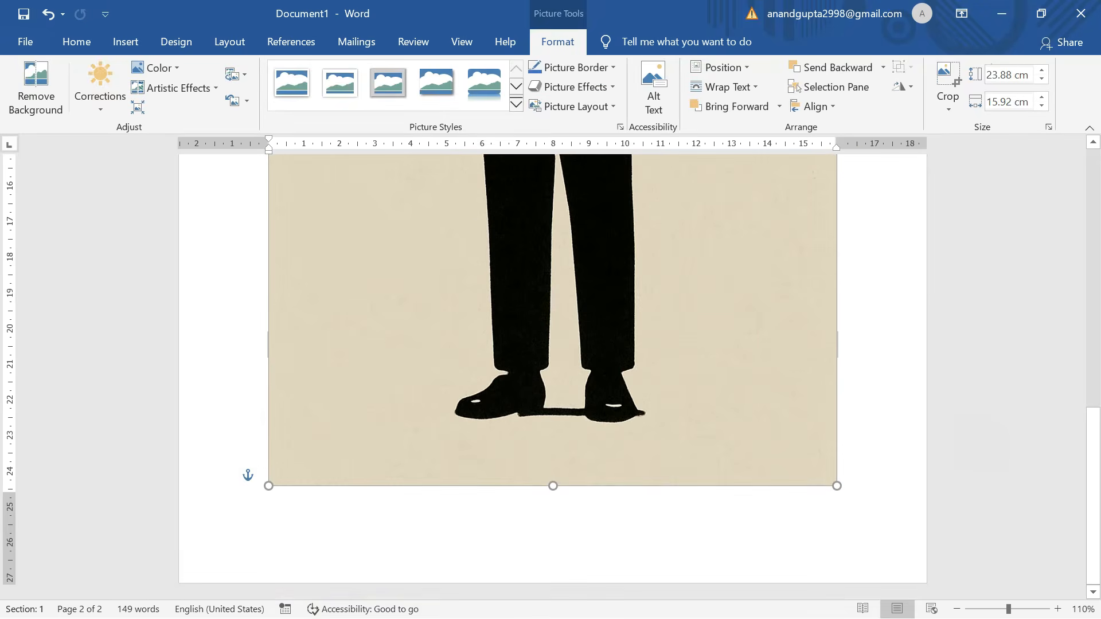
{"action": "scroll", "coordinate": [779, 344], "scroll_direction": "down", "scroll_amount": 4}
{"action": "scroll", "coordinate": [723, 321], "scroll_direction": "up", "scroll_amount": 3}
{"action": "scroll", "coordinate": [670, 302], "scroll_direction": "up", "scroll_amount": 2}
{"action": "scroll", "coordinate": [670, 302], "scroll_direction": "down", "scroll_amount": 5}
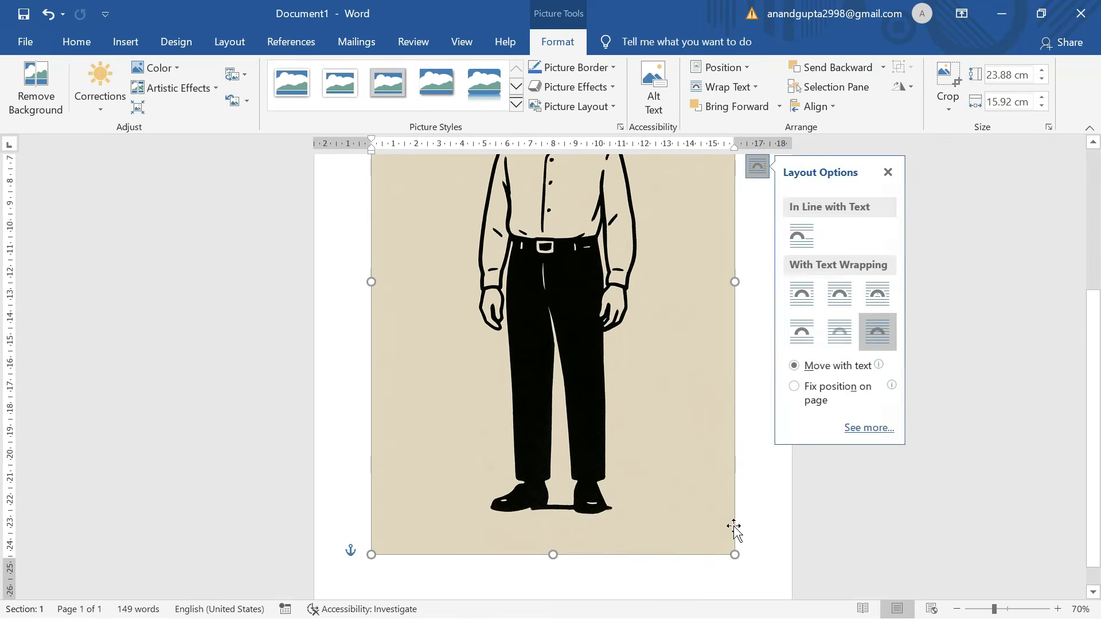
{"action": "scroll", "coordinate": [666, 266], "scroll_direction": "up", "scroll_amount": 4}
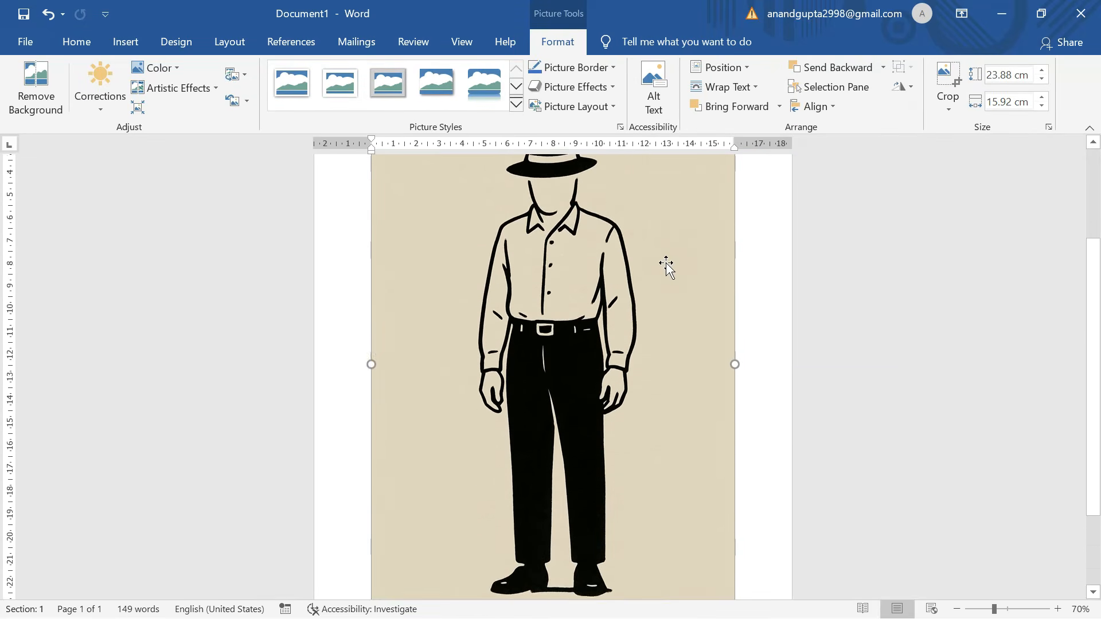
{"action": "left_click", "coordinate": [948, 82]}
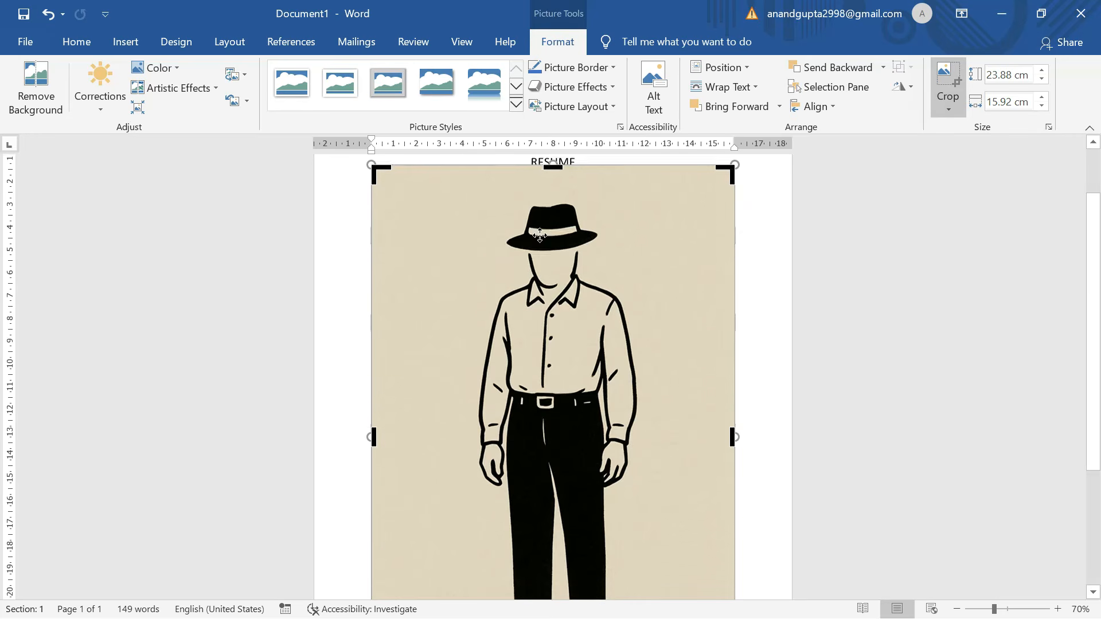
Crop the illustration down to the hatted figure's head and shoulders.
{"action": "scroll", "coordinate": [542, 405], "scroll_direction": "down", "scroll_amount": 5}
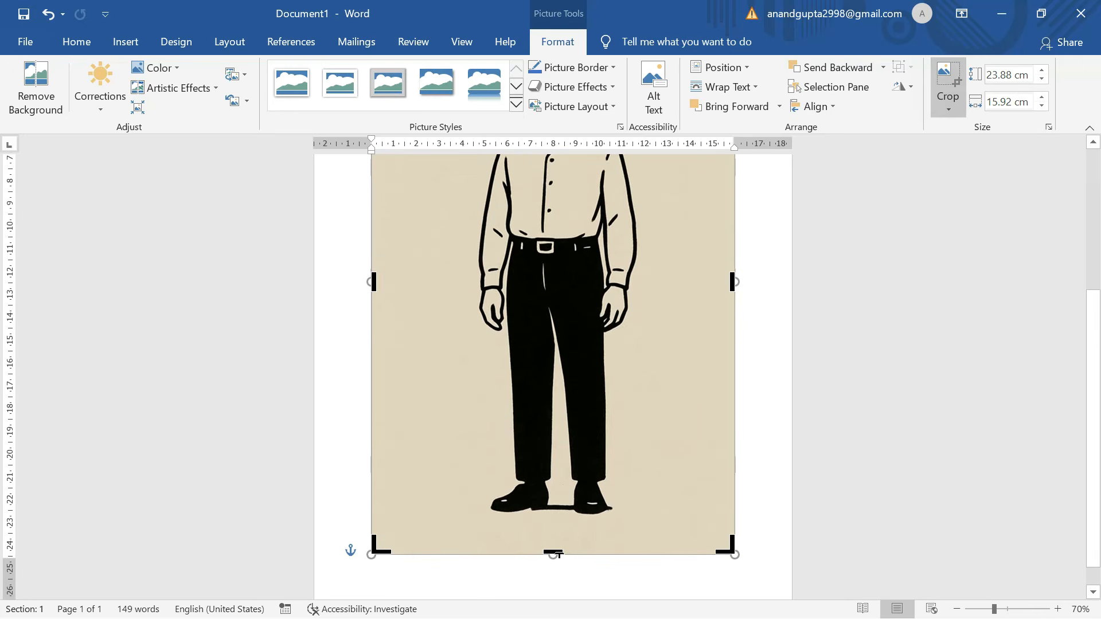
{"action": "left_click_drag", "start_coordinate": [556, 553], "coordinate": [551, 213]}
{"action": "scroll", "coordinate": [551, 213], "scroll_direction": "up", "scroll_amount": 4}
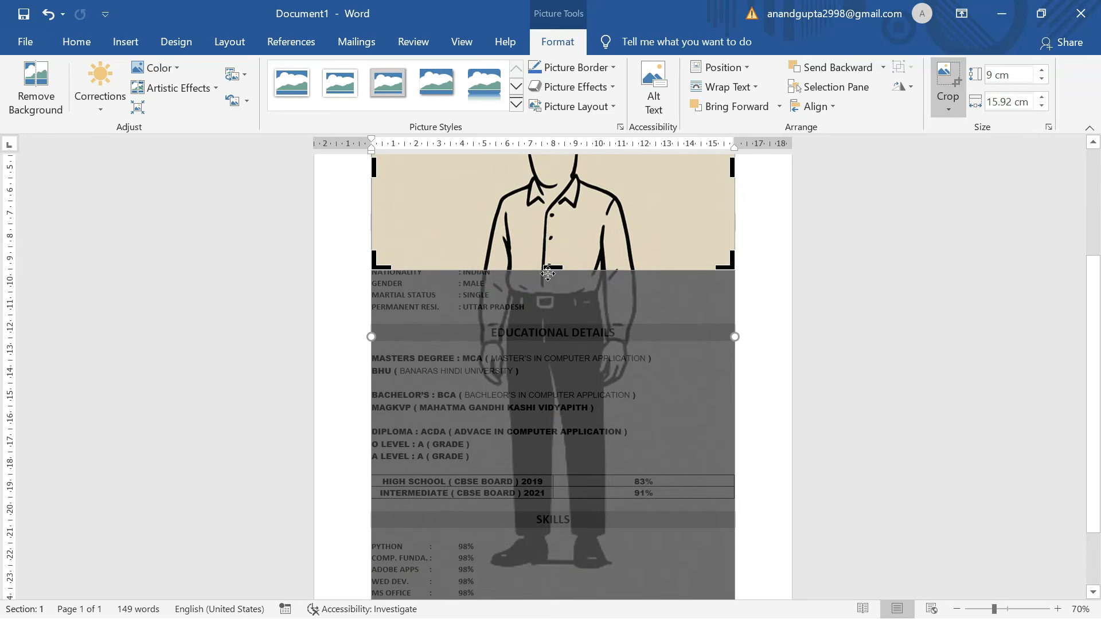
{"action": "scroll", "coordinate": [548, 284], "scroll_direction": "up", "scroll_amount": 4}
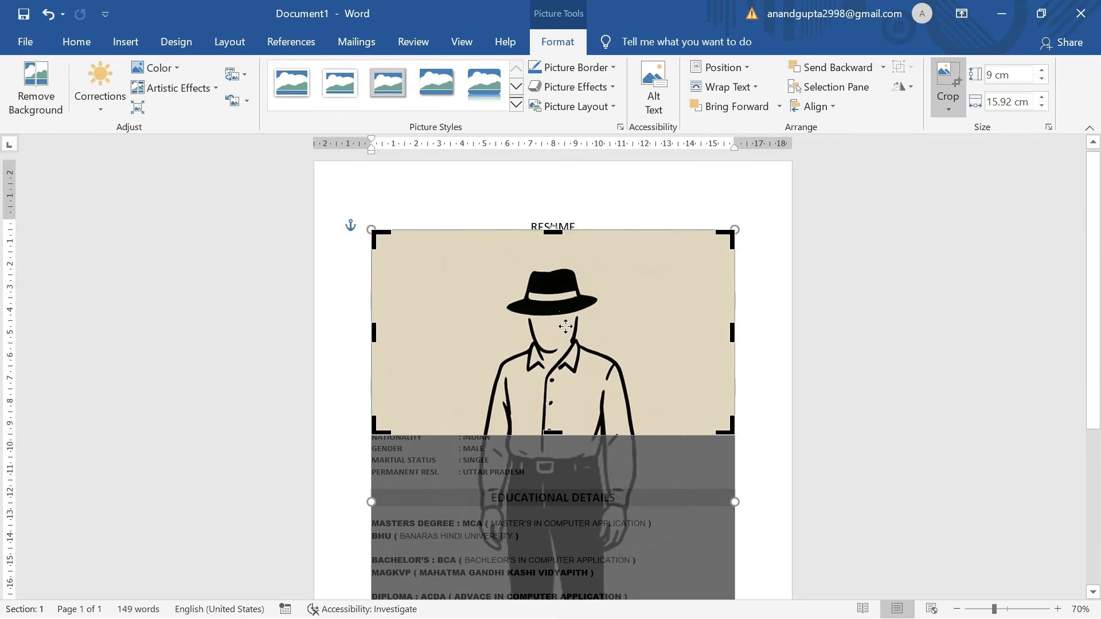
{"action": "left_click_drag", "start_coordinate": [553, 433], "coordinate": [553, 380]}
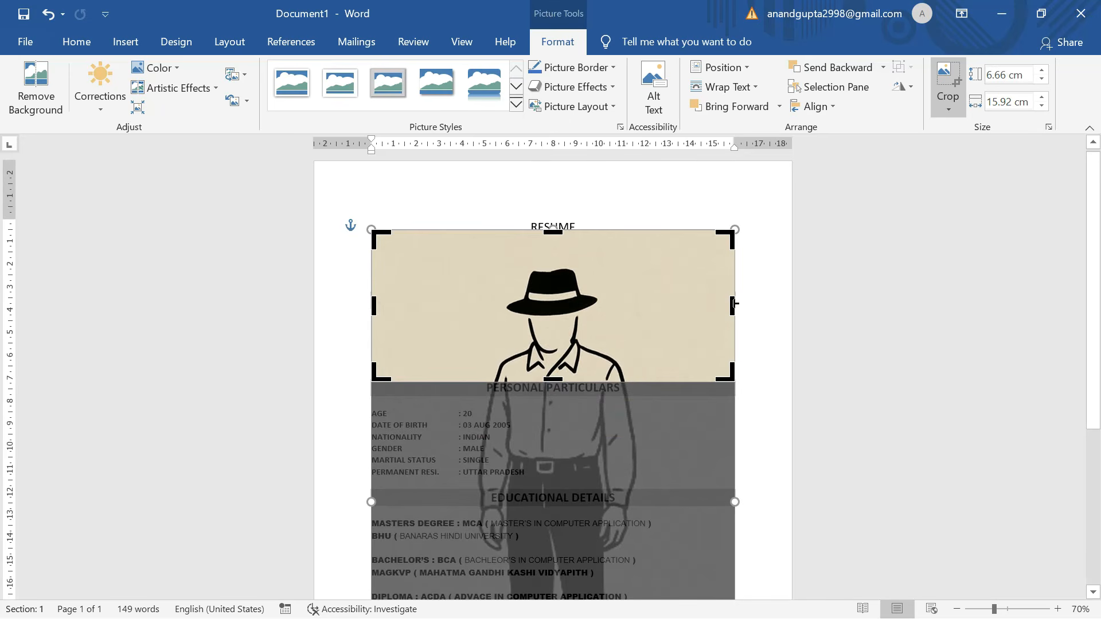
{"action": "left_click_drag", "start_coordinate": [733, 308], "coordinate": [611, 309]}
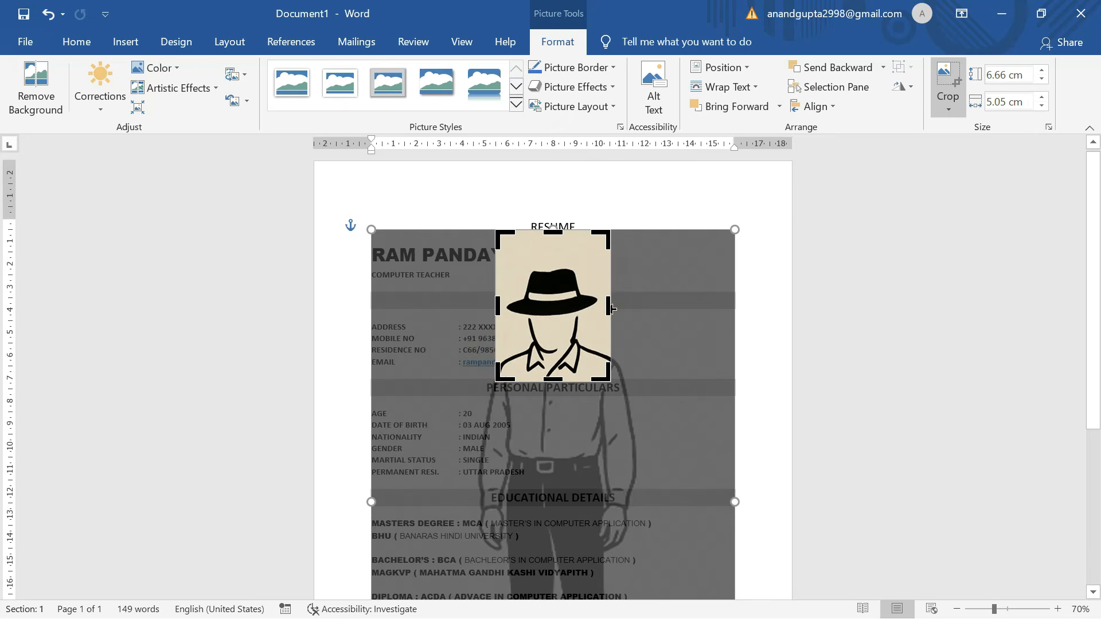
{"action": "left_click_drag", "start_coordinate": [556, 231], "coordinate": [551, 259]}
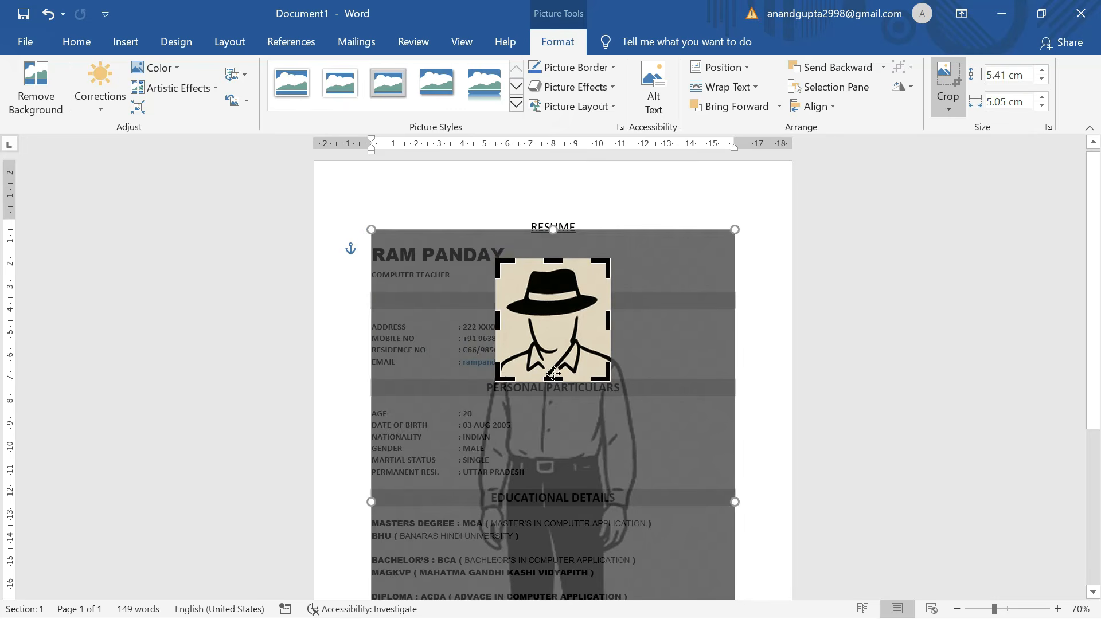
{"action": "left_click_drag", "start_coordinate": [553, 379], "coordinate": [553, 394]}
{"action": "left_click_drag", "start_coordinate": [497, 329], "coordinate": [501, 328]}
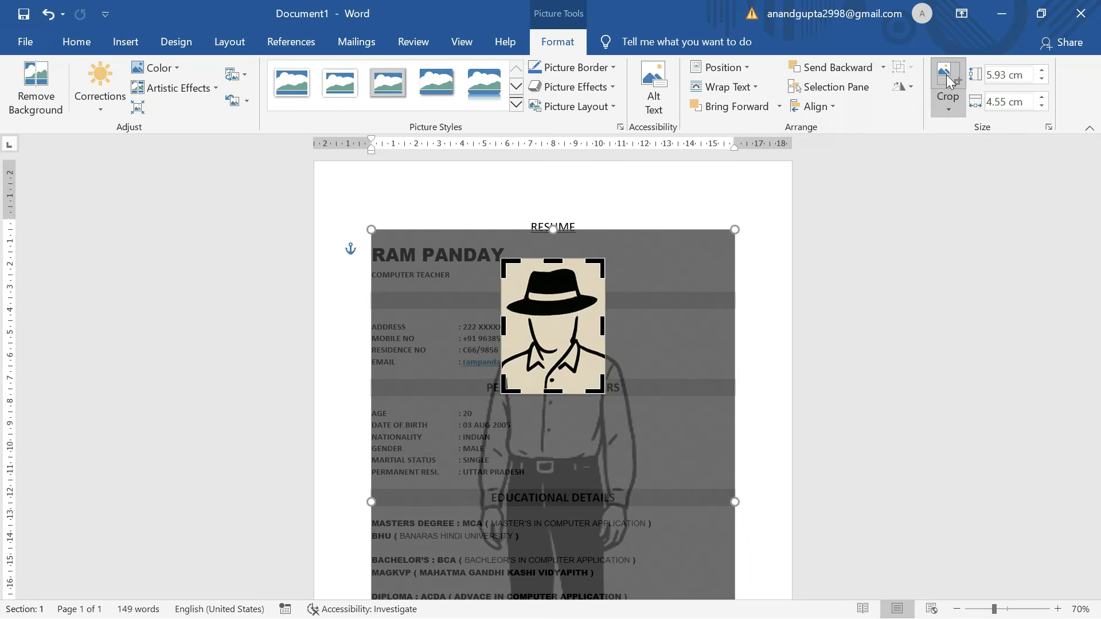
{"action": "left_click", "coordinate": [949, 83]}
Move the photo to the top-right corner beside RESUME and shrink it to the right margin.
{"action": "left_click_drag", "start_coordinate": [576, 330], "coordinate": [696, 261]}
{"action": "left_click_drag", "start_coordinate": [670, 224], "coordinate": [711, 225]}
{"action": "left_click", "coordinate": [625, 264]}
Give the gray CONTACT INFO heading black All Borders.
{"action": "scroll", "coordinate": [625, 264], "scroll_direction": "down", "scroll_amount": 2, "text": "ctrl"}
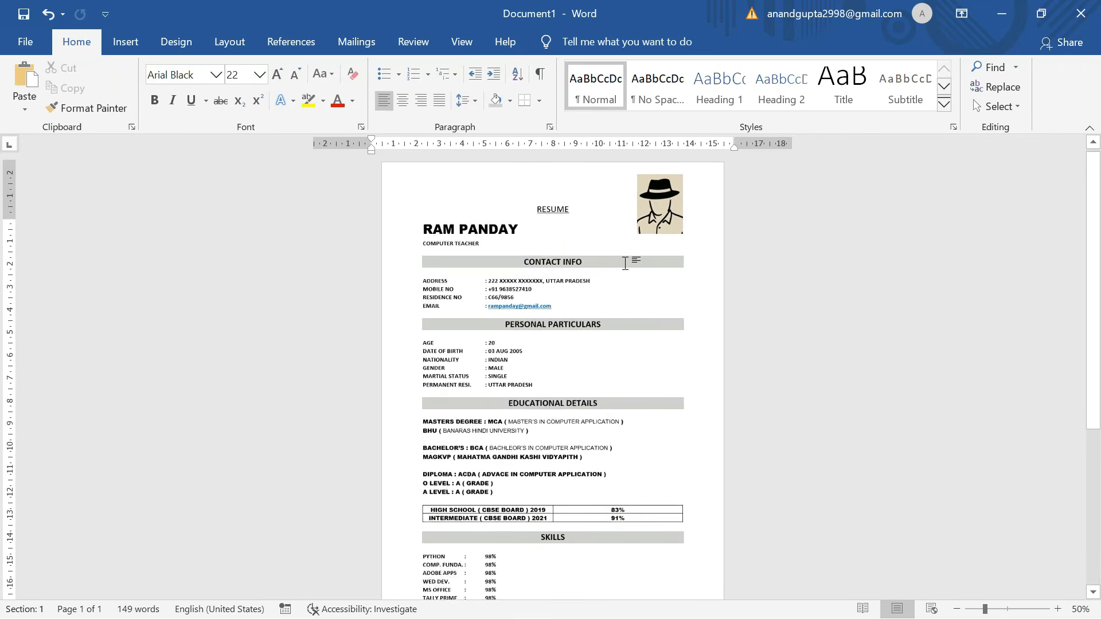
{"action": "scroll", "coordinate": [626, 264], "scroll_direction": "down", "scroll_amount": 1}
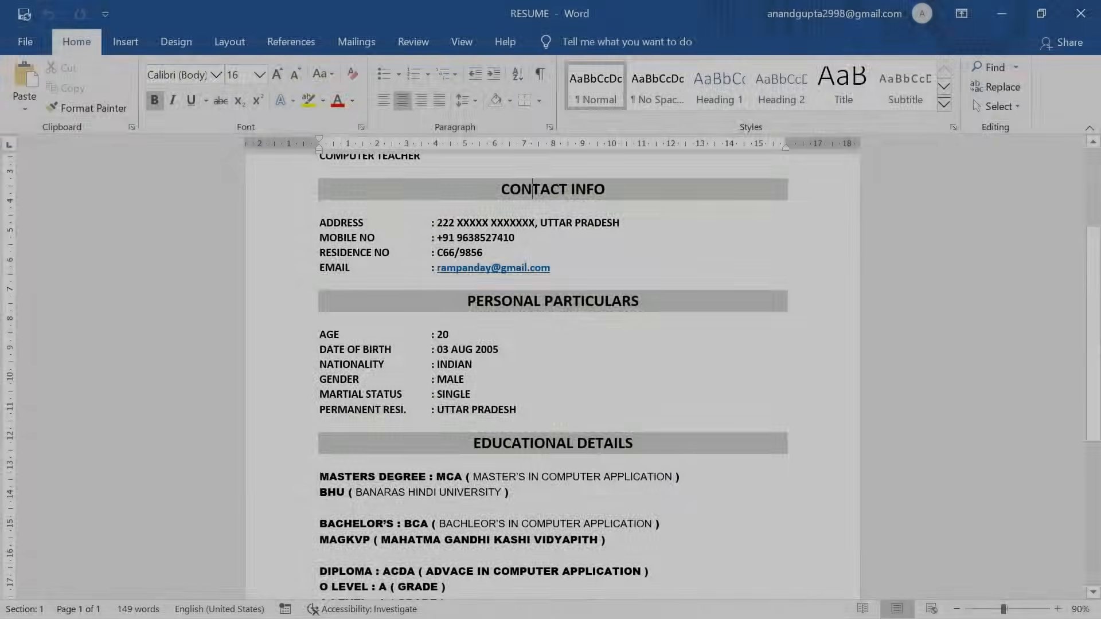
{"action": "scroll", "coordinate": [552, 344], "scroll_direction": "down", "scroll_amount": 5}
{"action": "scroll", "coordinate": [532, 347], "scroll_direction": "up", "scroll_amount": 8}
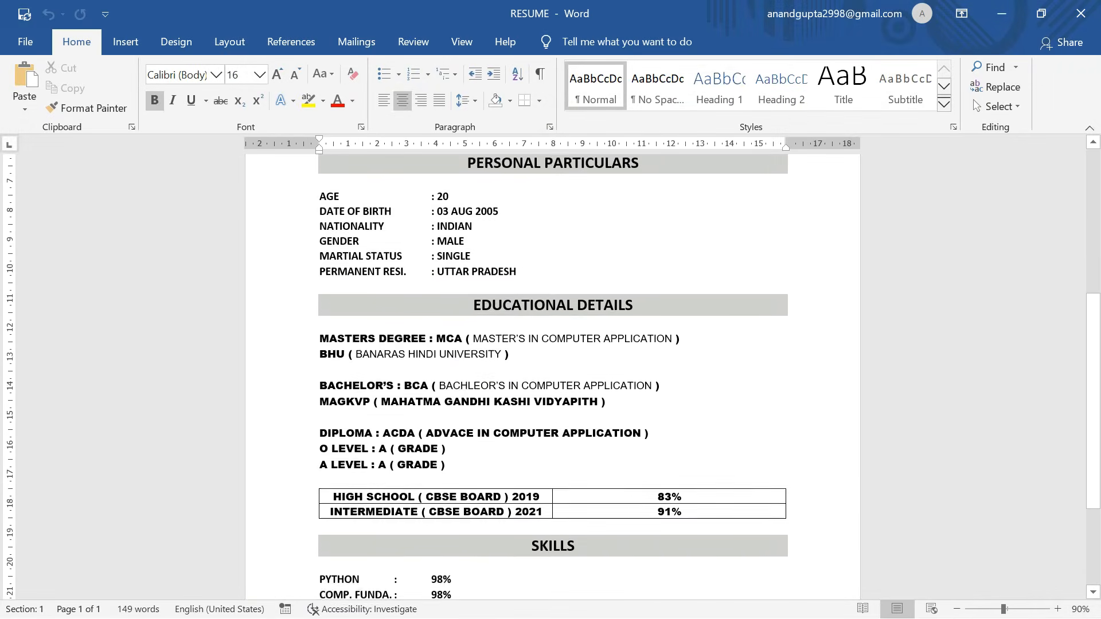
{"action": "scroll", "coordinate": [553, 379], "scroll_direction": "down", "scroll_amount": 2, "text": "ctrl"}
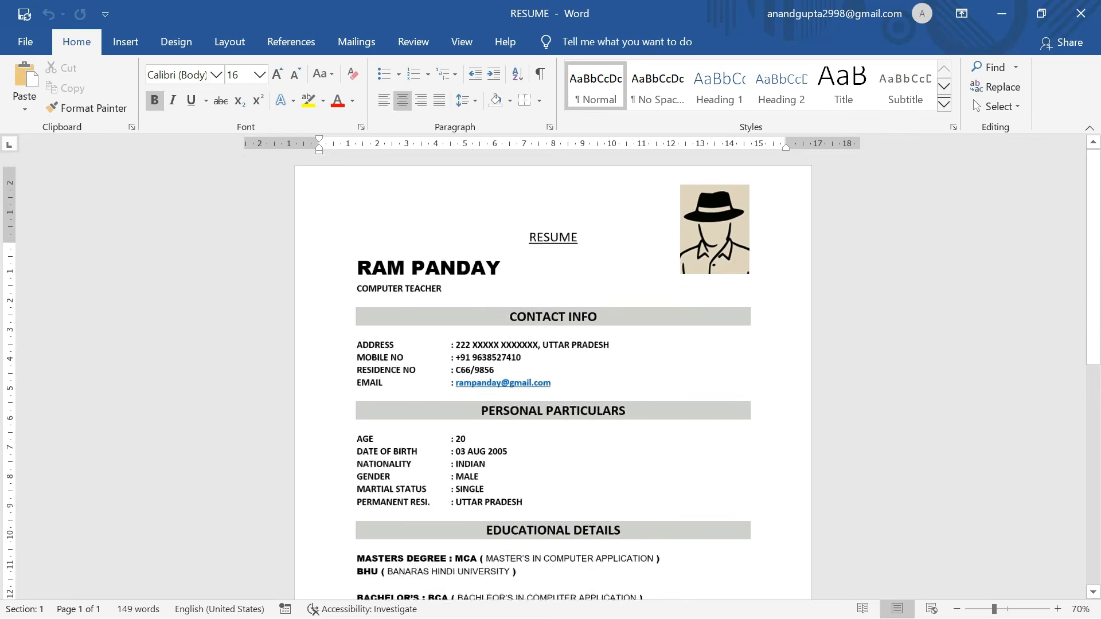
{"action": "scroll", "coordinate": [553, 379], "scroll_direction": "down", "scroll_amount": 3}
{"action": "scroll", "coordinate": [553, 379], "scroll_direction": "up", "scroll_amount": 2}
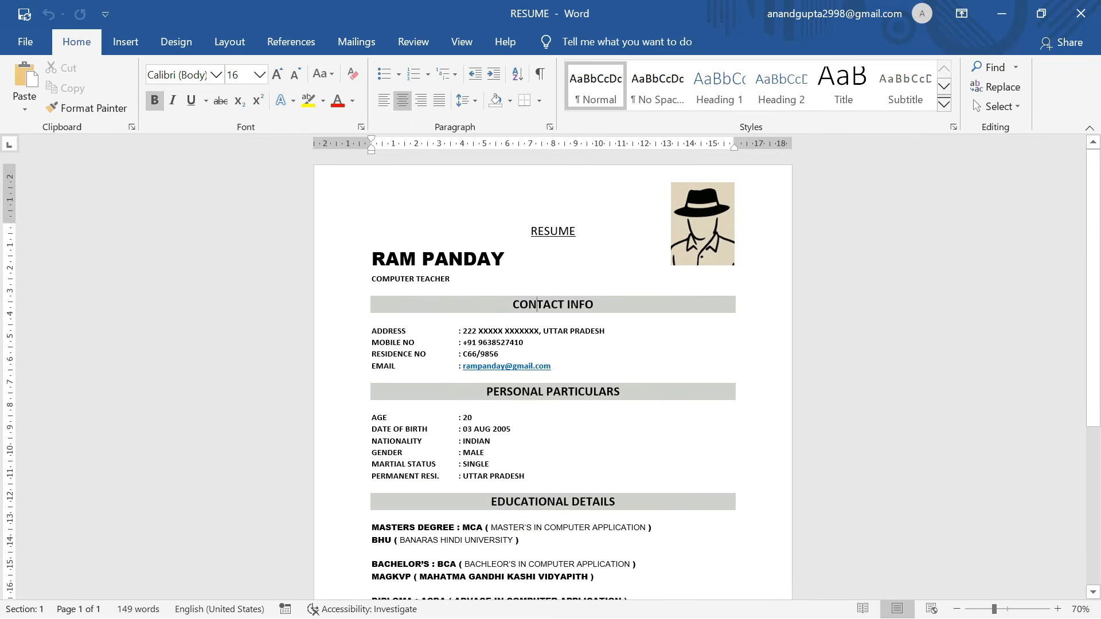
{"action": "scroll", "coordinate": [553, 379], "scroll_direction": "up", "scroll_amount": 3, "text": "ctrl"}
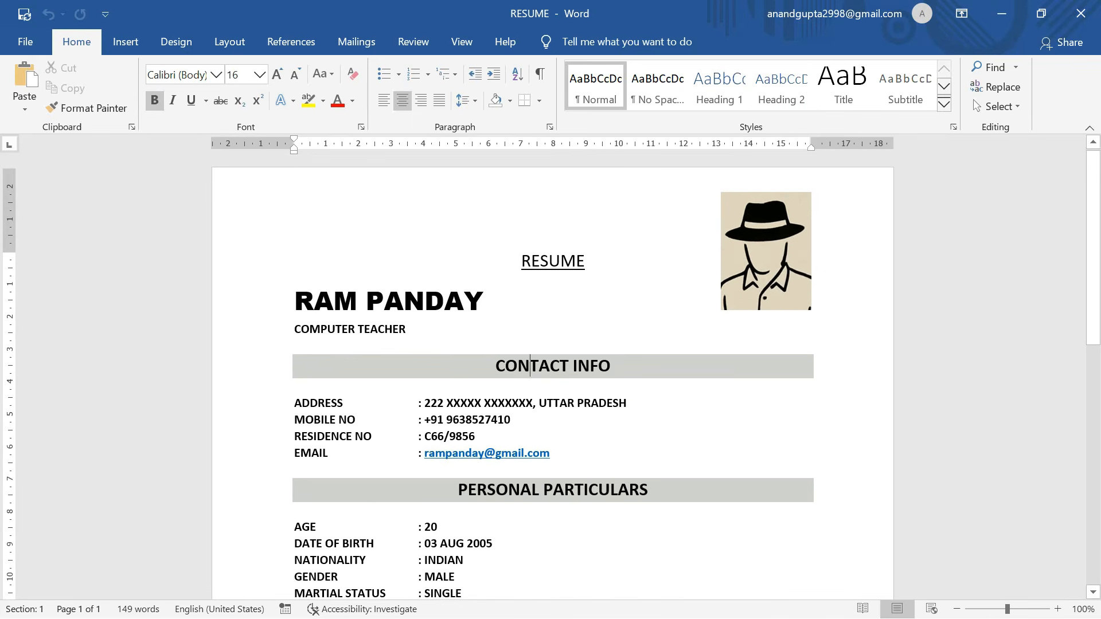
{"action": "left_click", "coordinate": [509, 101]}
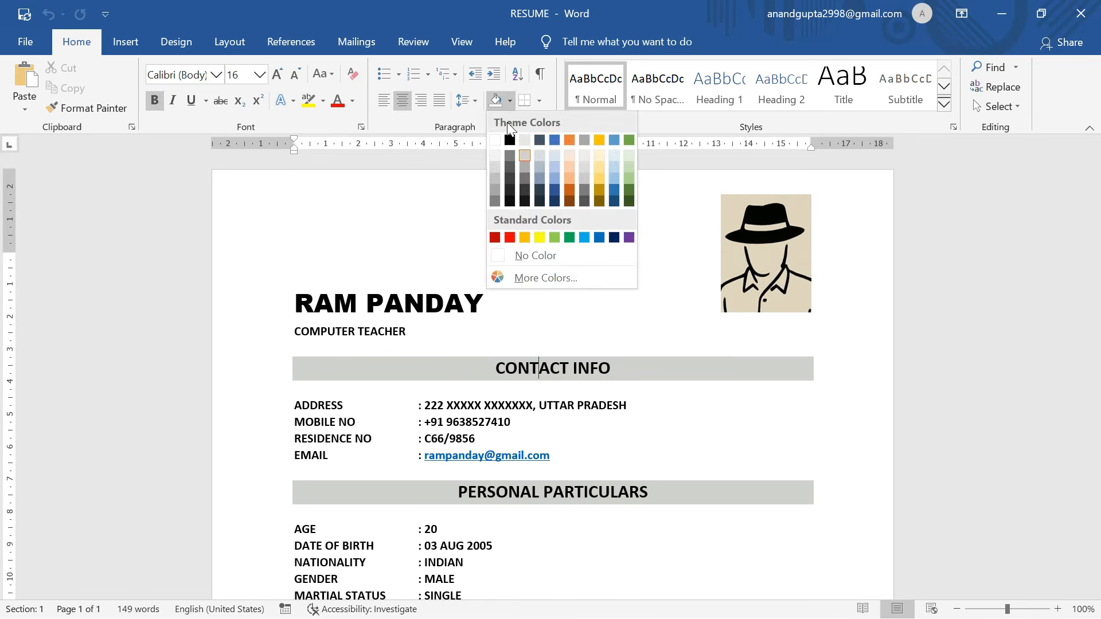
{"action": "left_click", "coordinate": [542, 99]}
{"action": "left_click", "coordinate": [540, 100]}
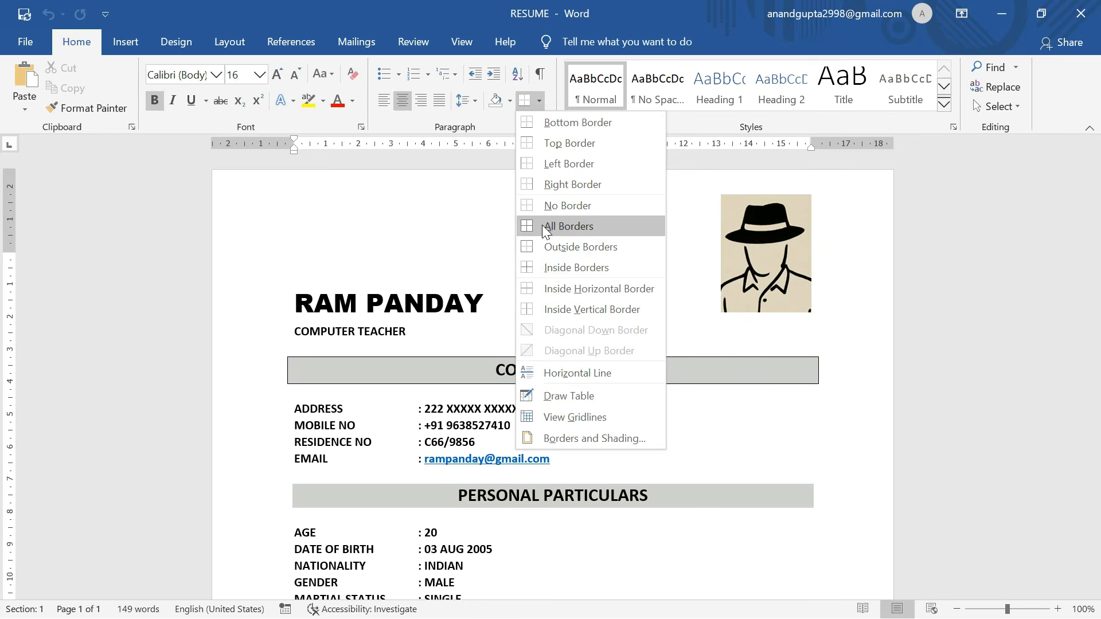
{"action": "left_click", "coordinate": [544, 227]}
Apply All Borders to the PERSONAL PARTICULARS, EDUCATIONAL DETAILS and SKILLS headings.
{"action": "scroll", "coordinate": [553, 372], "scroll_direction": "down", "scroll_amount": 3}
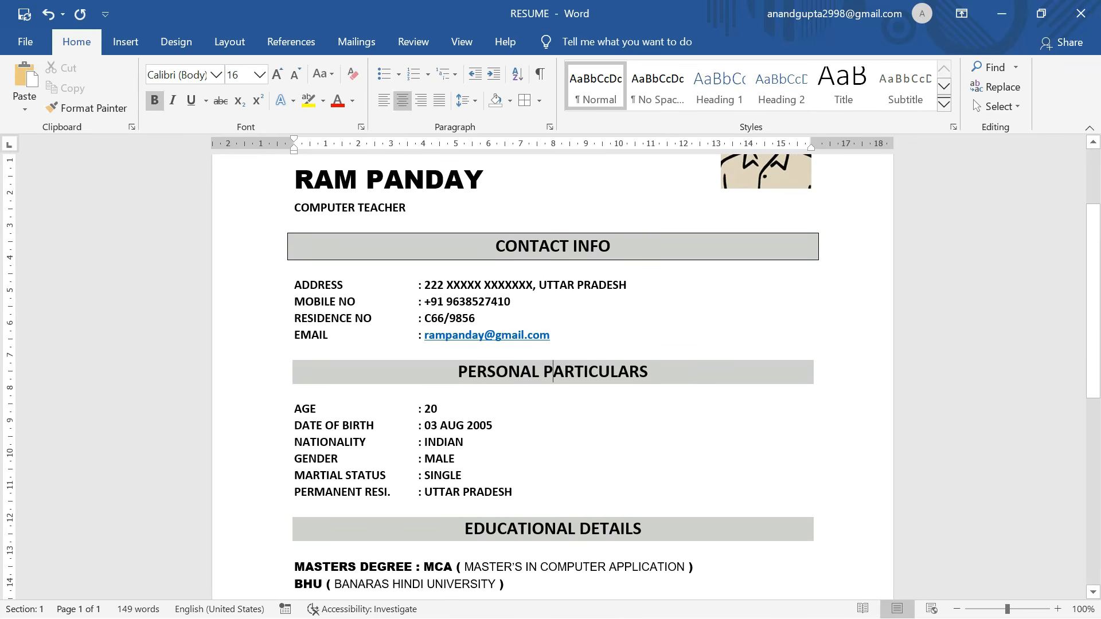
{"action": "left_click", "coordinate": [526, 102]}
{"action": "scroll", "coordinate": [544, 339], "scroll_direction": "down", "scroll_amount": 5}
{"action": "left_click", "coordinate": [544, 326]}
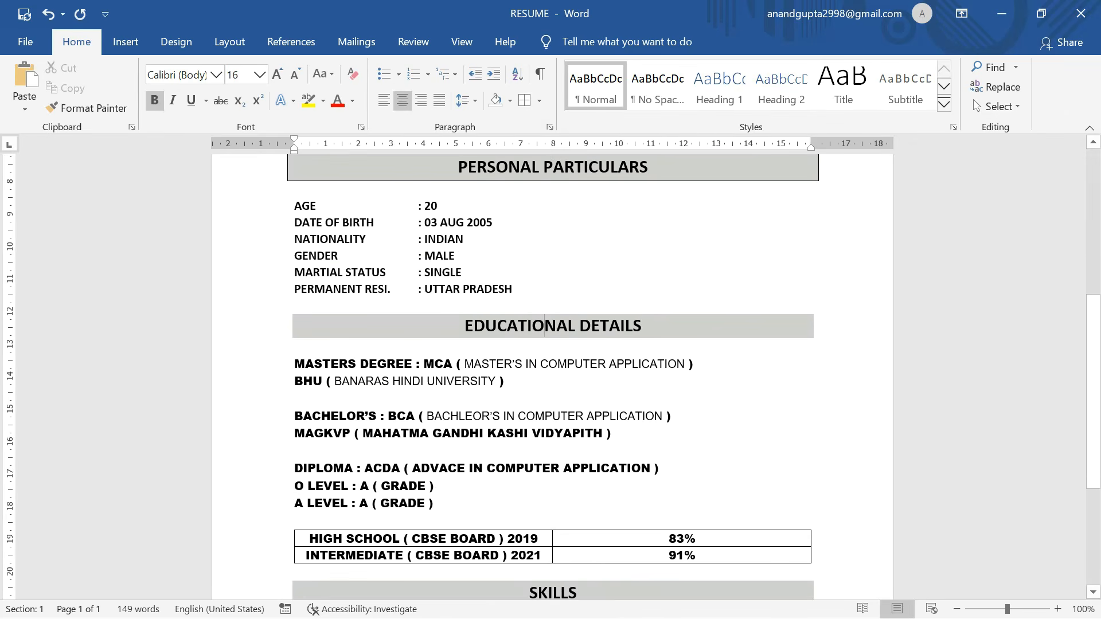
{"action": "left_click", "coordinate": [526, 101]}
{"action": "scroll", "coordinate": [553, 345], "scroll_direction": "down", "scroll_amount": 5}
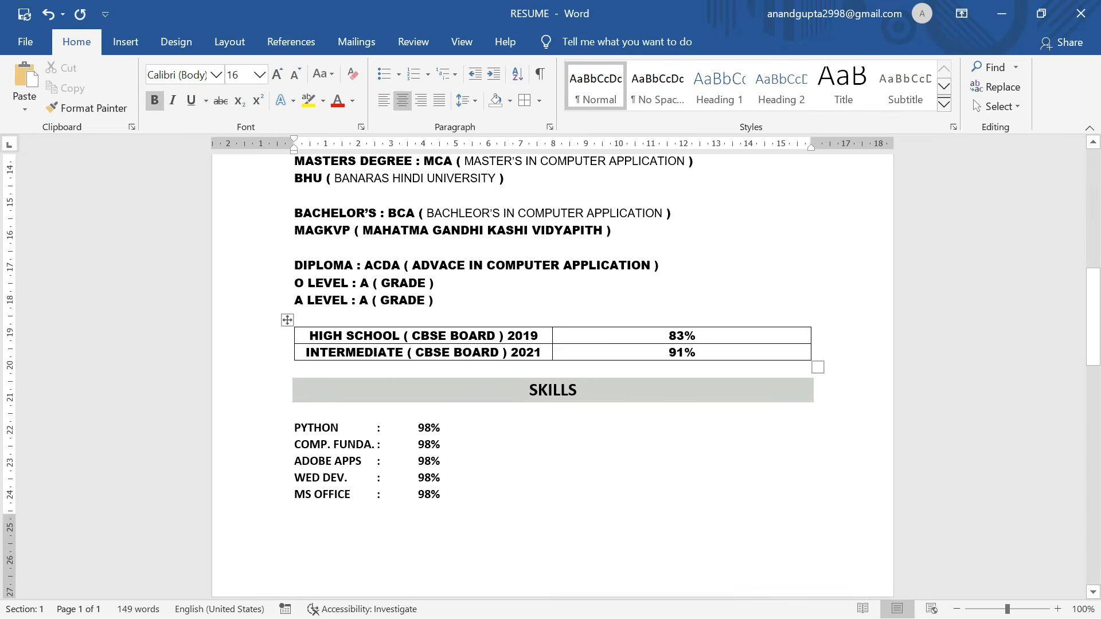
{"action": "left_click", "coordinate": [526, 102]}
Review the bordered headings across the resume and return to the top of the document.
{"action": "scroll", "coordinate": [493, 287], "scroll_direction": "down", "scroll_amount": 5}
{"action": "scroll", "coordinate": [490, 282], "scroll_direction": "up", "scroll_amount": 3}
{"action": "scroll", "coordinate": [489, 283], "scroll_direction": "up", "scroll_amount": 10}
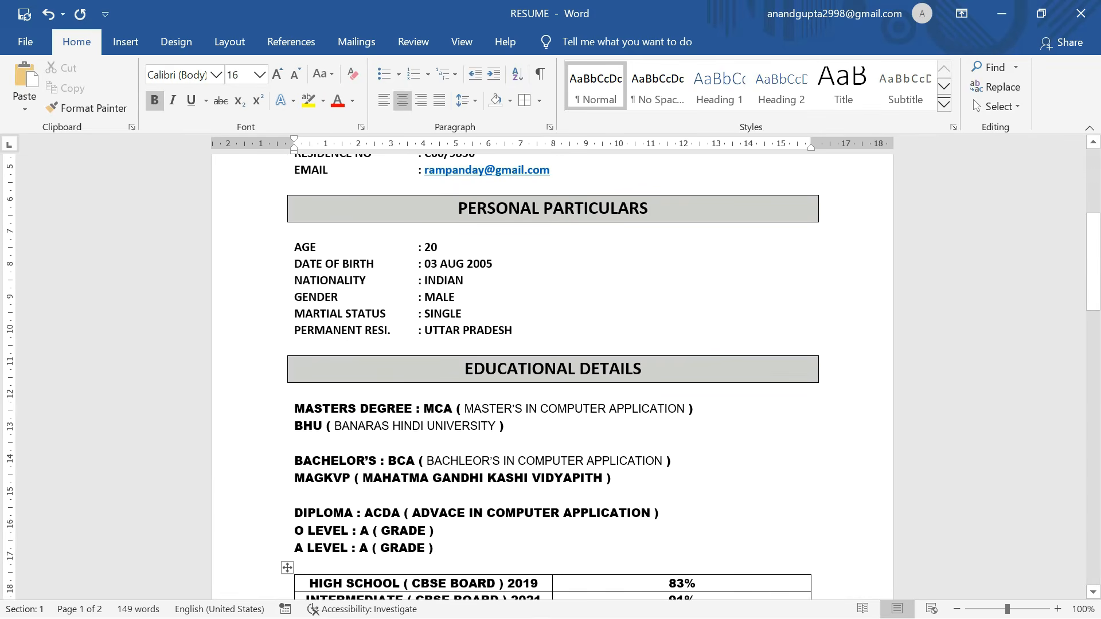
{"action": "scroll", "coordinate": [553, 376], "scroll_direction": "down", "scroll_amount": 1}
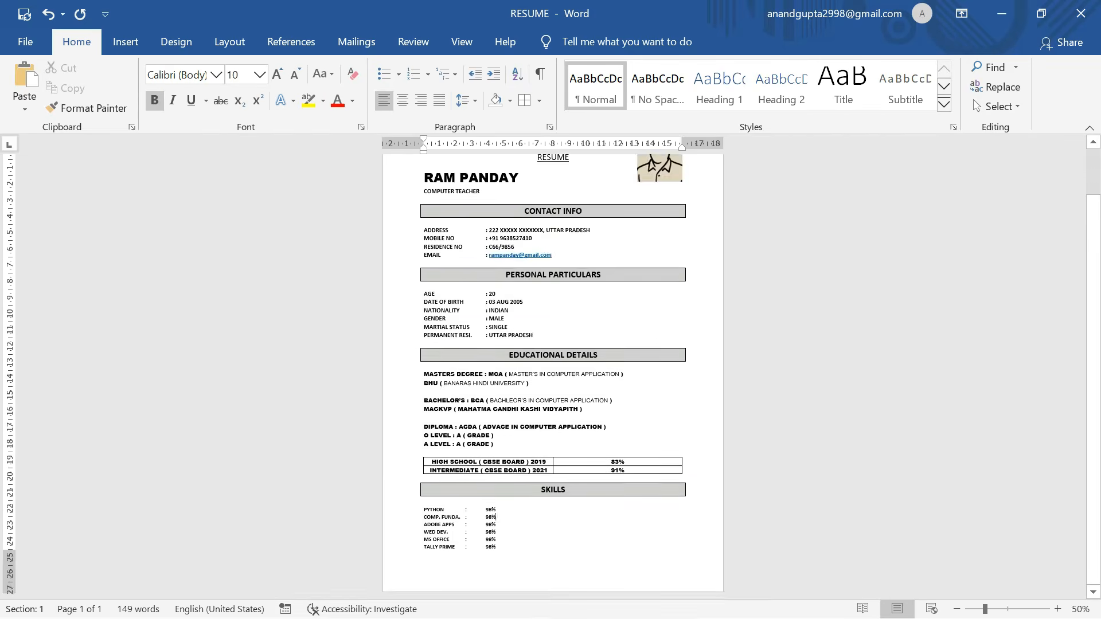
{"action": "scroll", "coordinate": [553, 376], "scroll_direction": "up", "scroll_amount": 4}
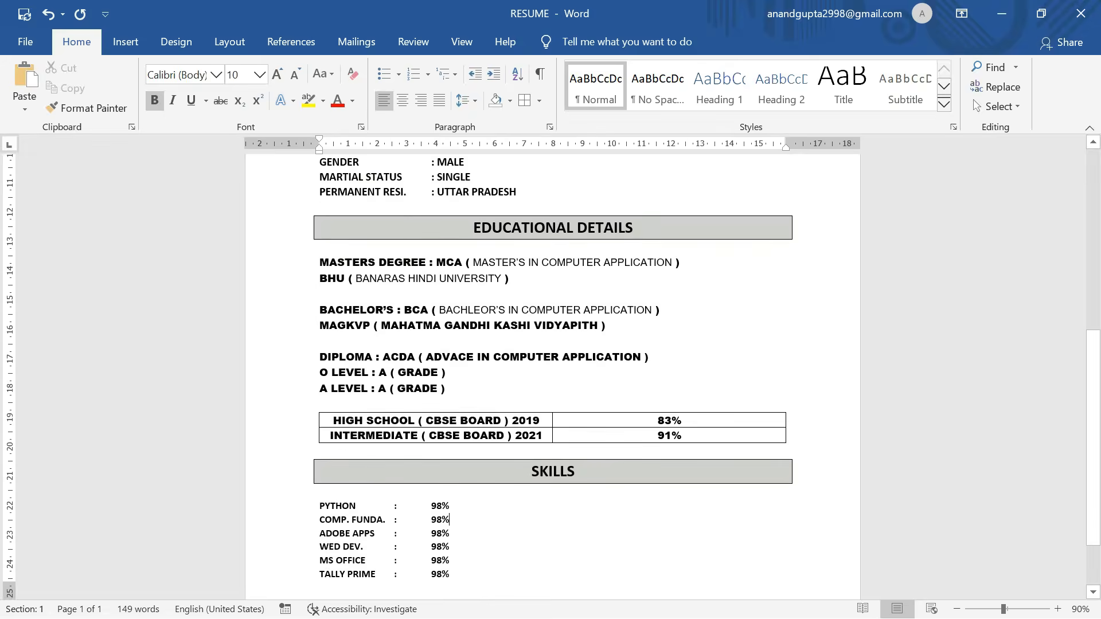
{"action": "scroll", "coordinate": [553, 373], "scroll_direction": "down", "scroll_amount": 1}
{"action": "scroll", "coordinate": [553, 373], "scroll_direction": "down", "scroll_amount": 3}
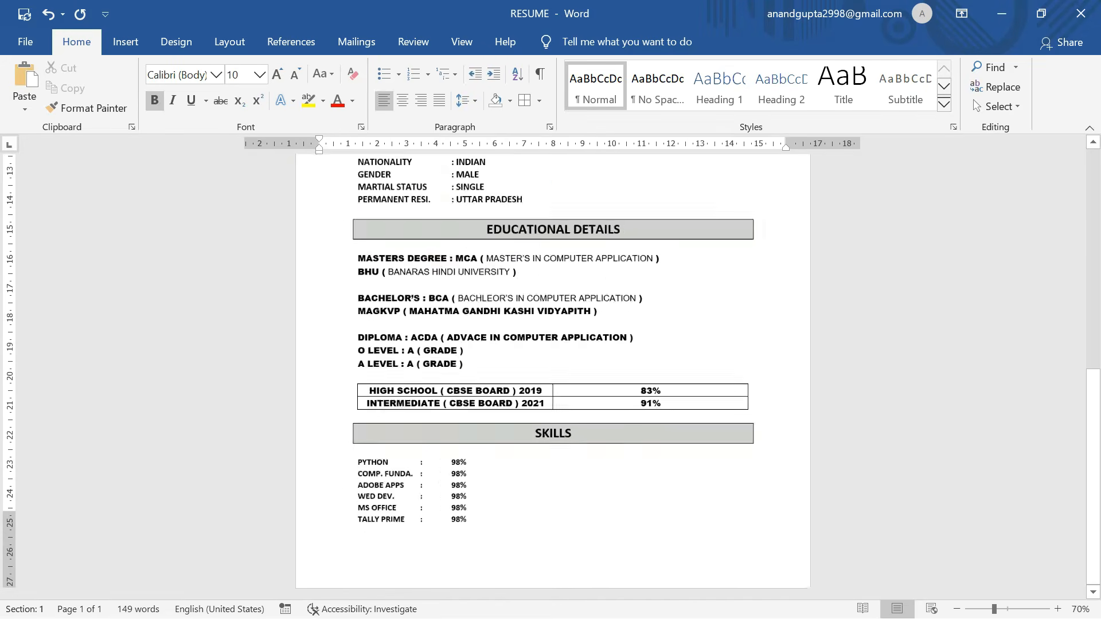
{"action": "scroll", "coordinate": [553, 373], "scroll_direction": "up", "scroll_amount": 5}
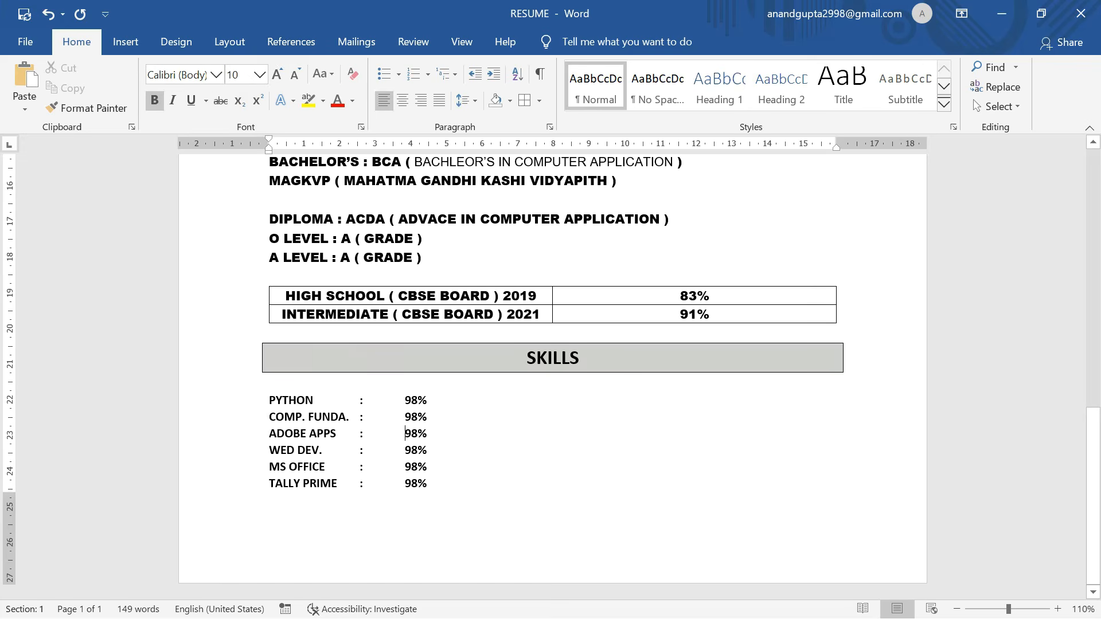
{"action": "scroll", "coordinate": [550, 373], "scroll_direction": "up", "scroll_amount": 8}
{"action": "scroll", "coordinate": [551, 373], "scroll_direction": "down", "scroll_amount": 4}
{"action": "scroll", "coordinate": [550, 373], "scroll_direction": "down", "scroll_amount": 3}
{"action": "scroll", "coordinate": [551, 373], "scroll_direction": "up", "scroll_amount": 3}
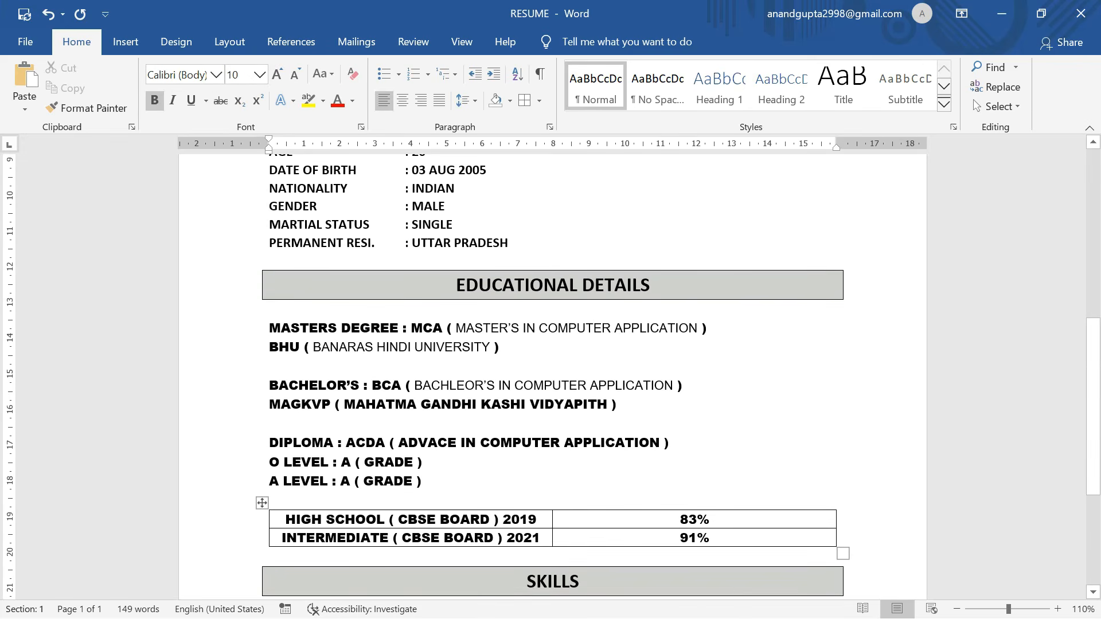
{"action": "left_click", "coordinate": [348, 348]}
{"action": "scroll", "coordinate": [550, 373], "scroll_direction": "up", "scroll_amount": 5}
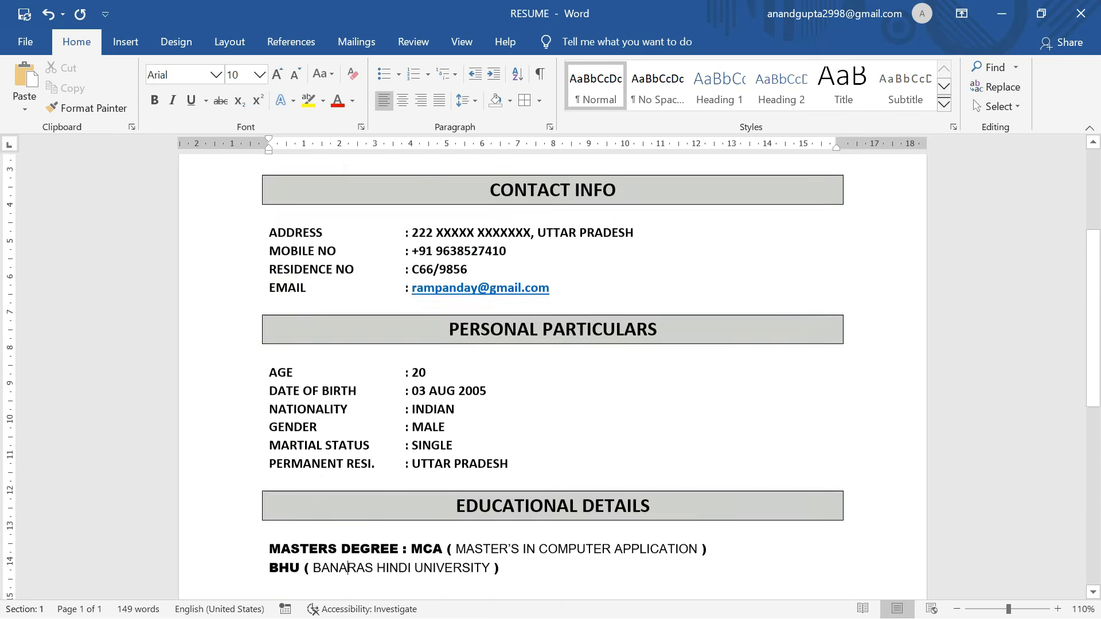
{"action": "scroll", "coordinate": [550, 372], "scroll_direction": "down", "scroll_amount": 5}
{"action": "scroll", "coordinate": [551, 373], "scroll_direction": "down", "scroll_amount": 5}
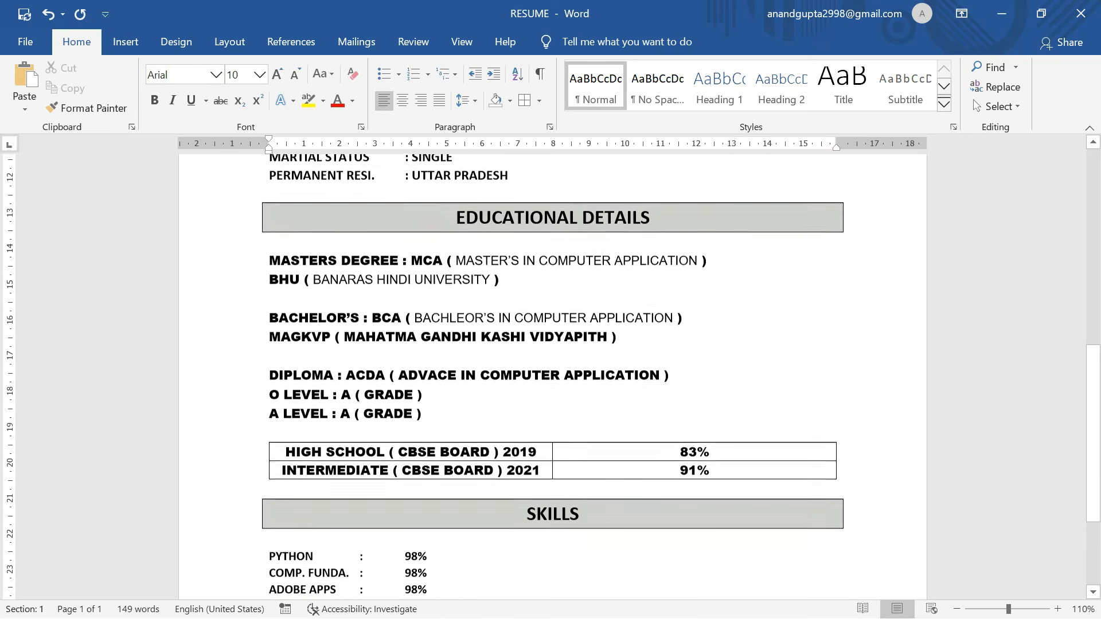
{"action": "scroll", "coordinate": [550, 373], "scroll_direction": "up", "scroll_amount": 5}
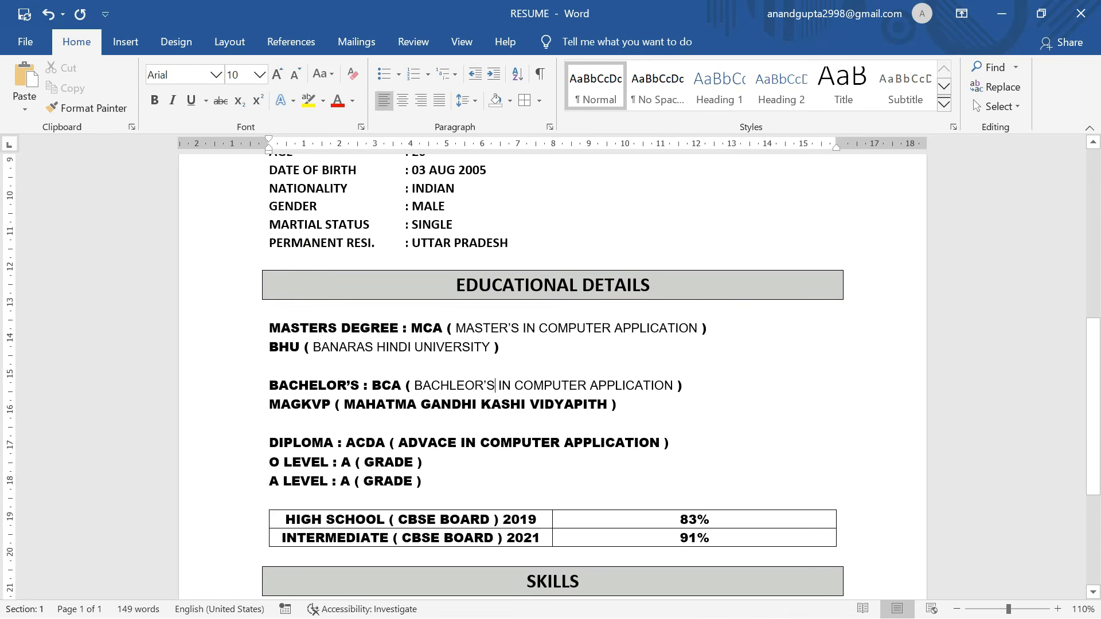
{"action": "scroll", "coordinate": [551, 373], "scroll_direction": "up", "scroll_amount": 4}
{"action": "scroll", "coordinate": [551, 373], "scroll_direction": "down", "scroll_amount": 3, "text": "ctrl"}
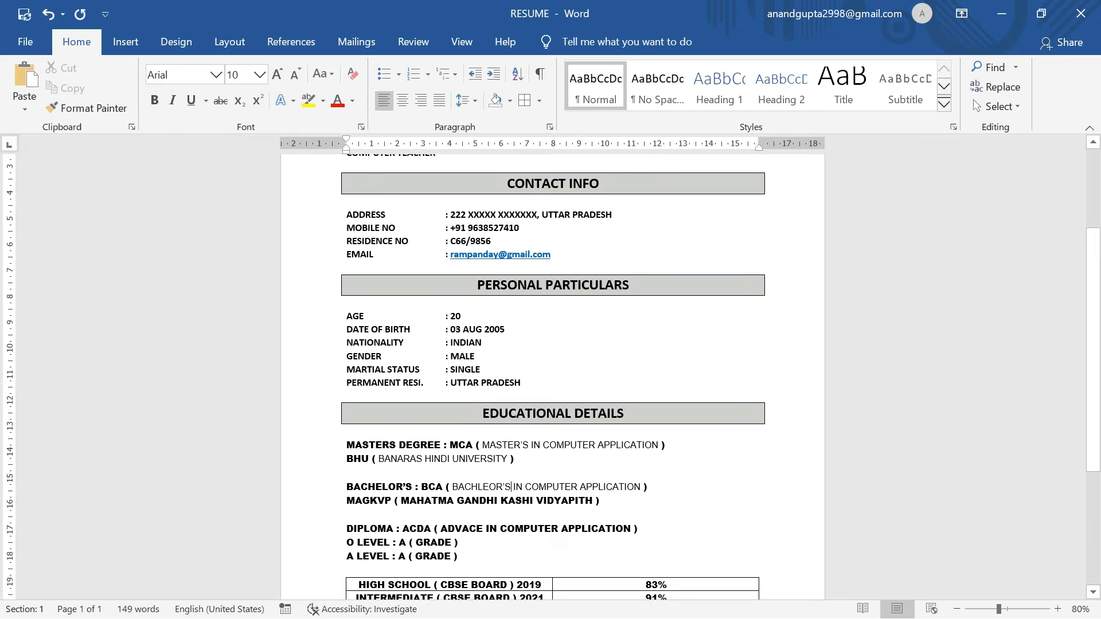
{"action": "scroll", "coordinate": [551, 373], "scroll_direction": "up", "scroll_amount": 2}
{"action": "key", "text": "ctrl+Home"}
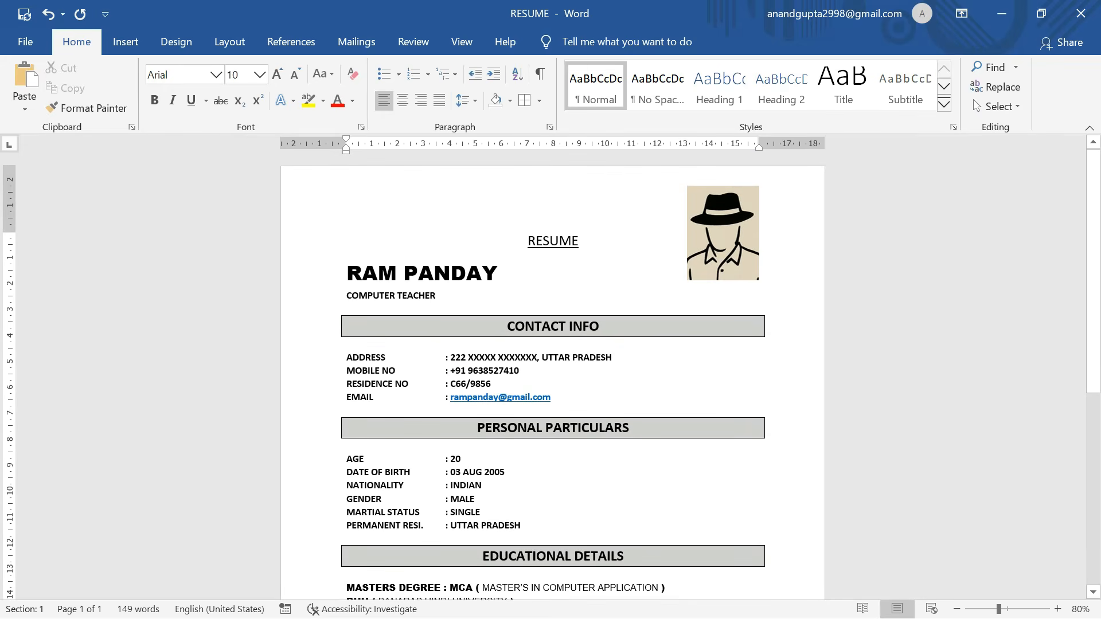
{"action": "key", "text": "ctrl+a"}
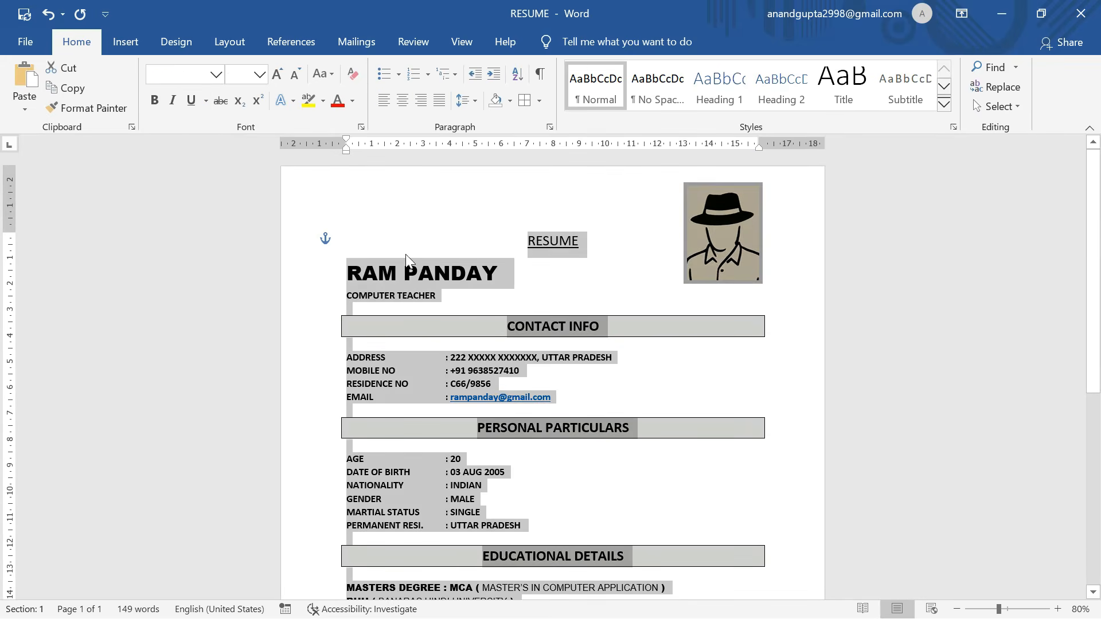
{"action": "scroll", "coordinate": [418, 268], "scroll_direction": "down", "scroll_amount": 3}
{"action": "left_click", "coordinate": [525, 102]}
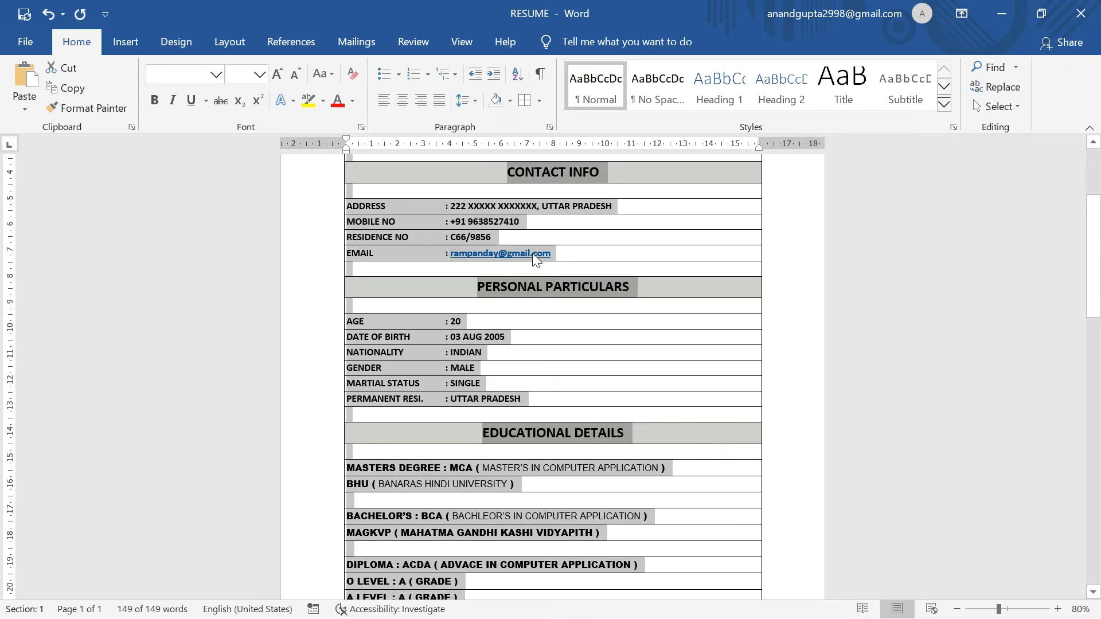
{"action": "key", "text": "ctrl+z"}
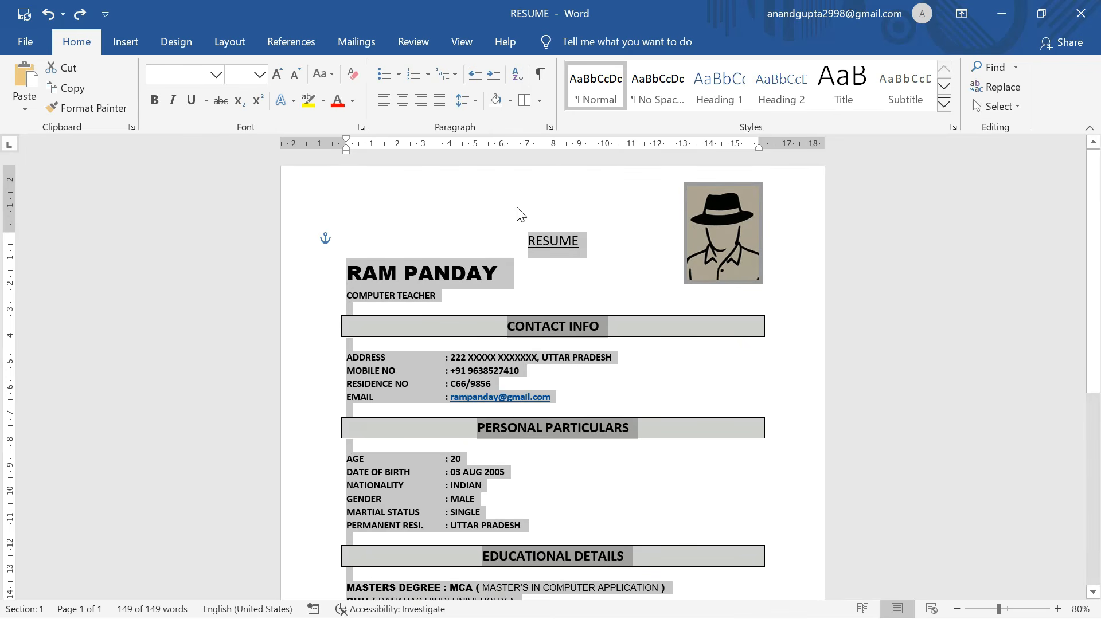
{"action": "left_click", "coordinate": [540, 101]}
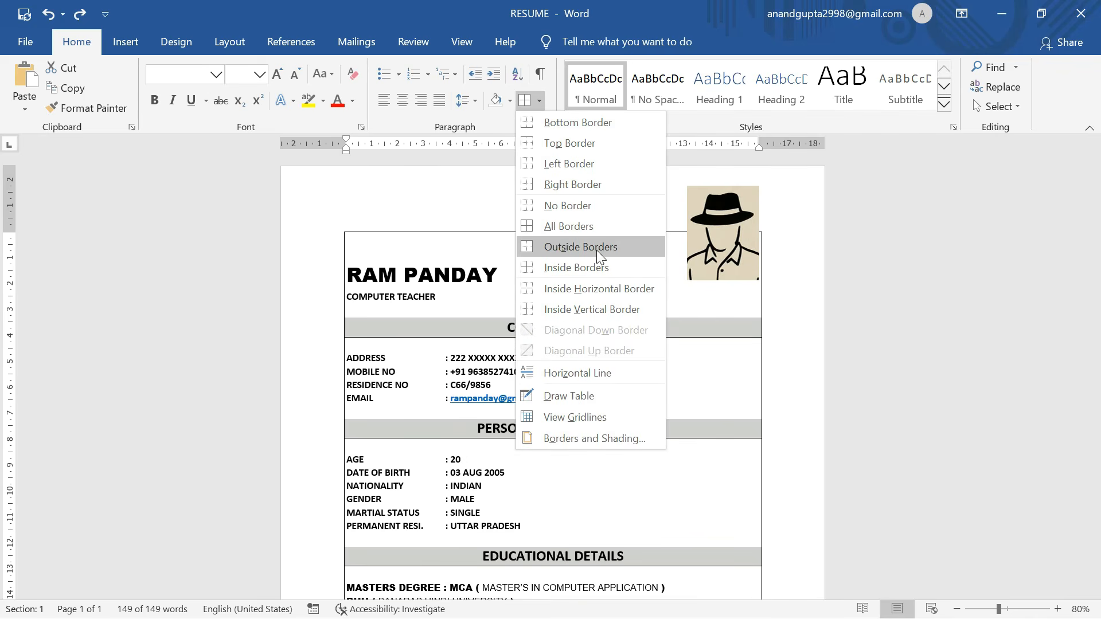
{"action": "left_click", "coordinate": [414, 224]}
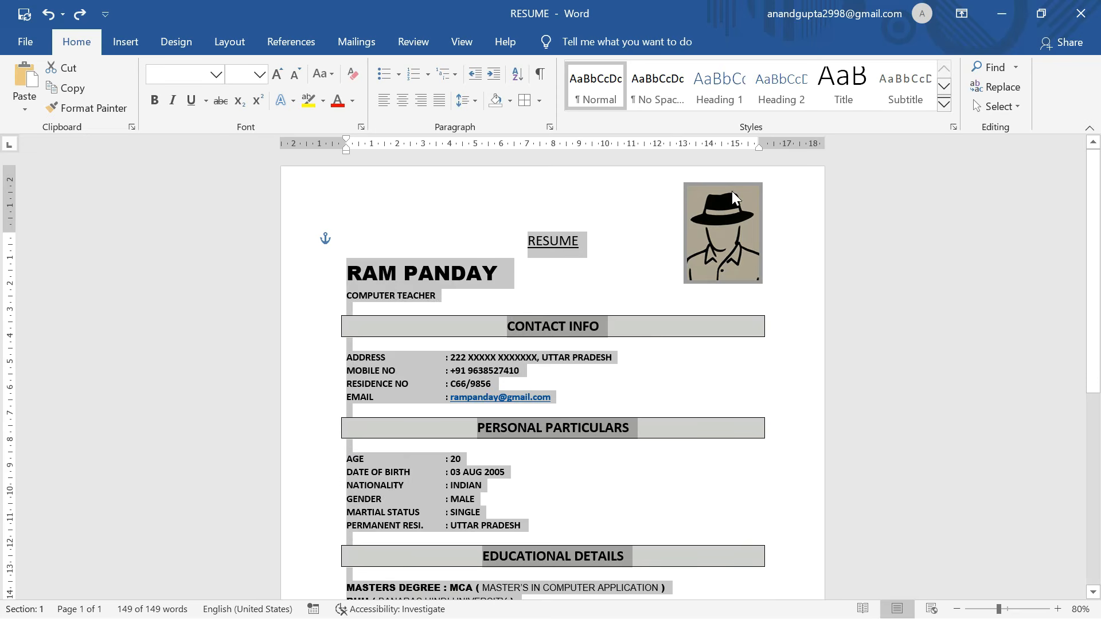
{"action": "left_click", "coordinate": [737, 379]}
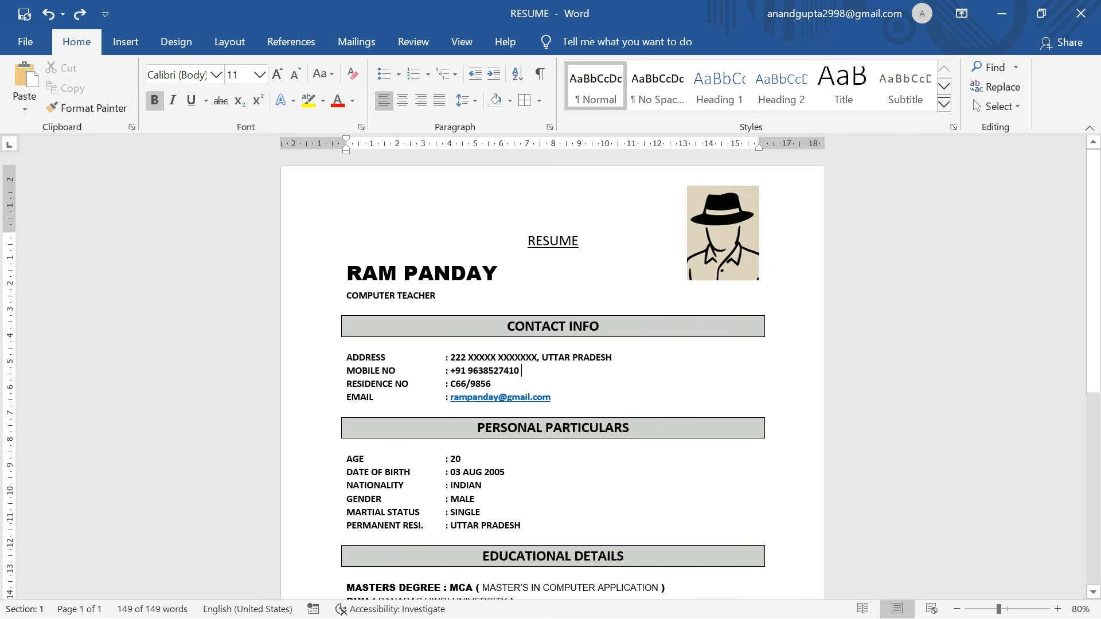
Draw a rectangle from the Insert Shapes gallery covering the whole page.
{"action": "left_click", "coordinate": [123, 42]}
{"action": "left_click", "coordinate": [195, 114]}
{"action": "left_click", "coordinate": [209, 146]}
{"action": "mouse_move", "coordinate": [327, 189]}
{"action": "left_mouse_down"}
{"action": "mouse_move", "coordinate": [524, 522]}
{"action": "mouse_move", "coordinate": [715, 556]}
{"action": "mouse_move", "coordinate": [764, 588]}
{"action": "mouse_move", "coordinate": [772, 614]}
{"action": "mouse_move", "coordinate": [771, 526]}
{"action": "left_mouse_up"}
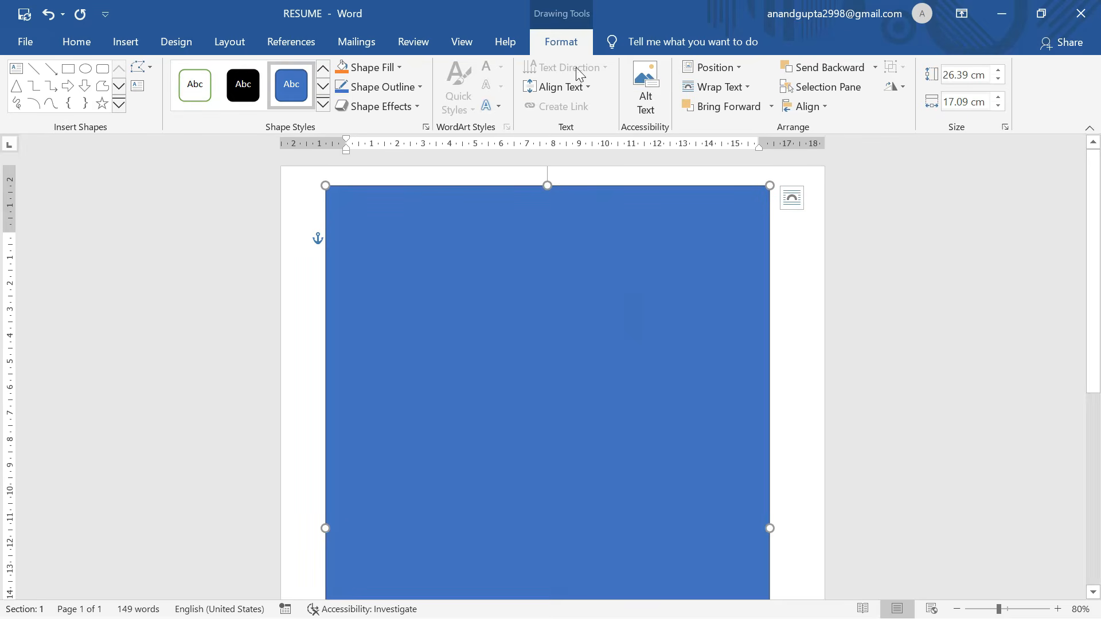
Set the rectangle to No Fill with a black outline, nudge it right, and deselect it.
{"action": "left_click", "coordinate": [377, 68]}
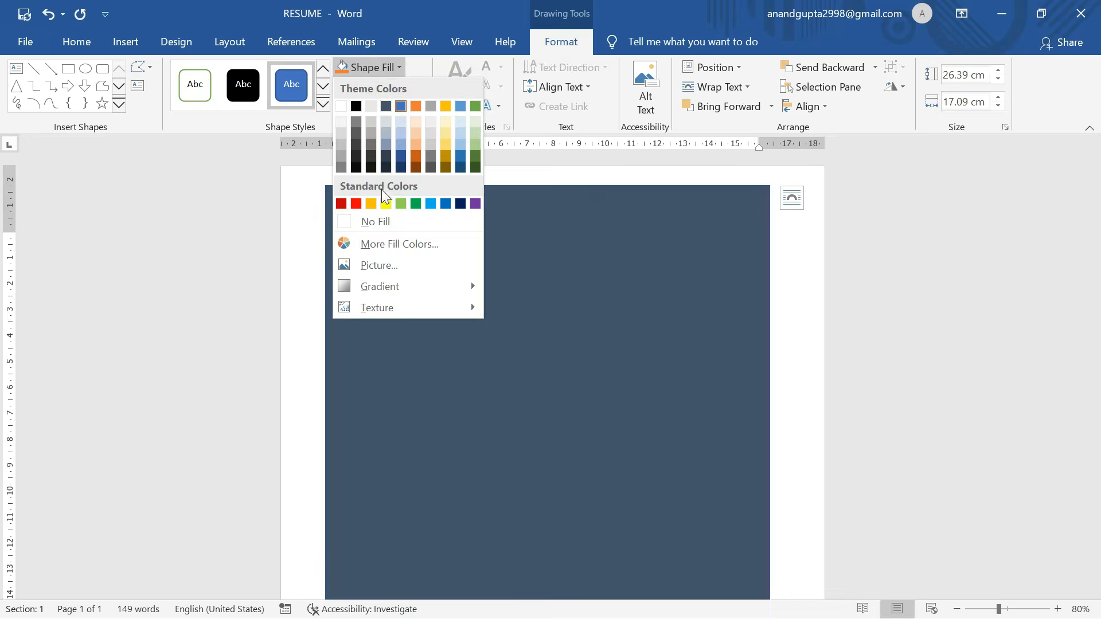
{"action": "left_click", "coordinate": [377, 219]}
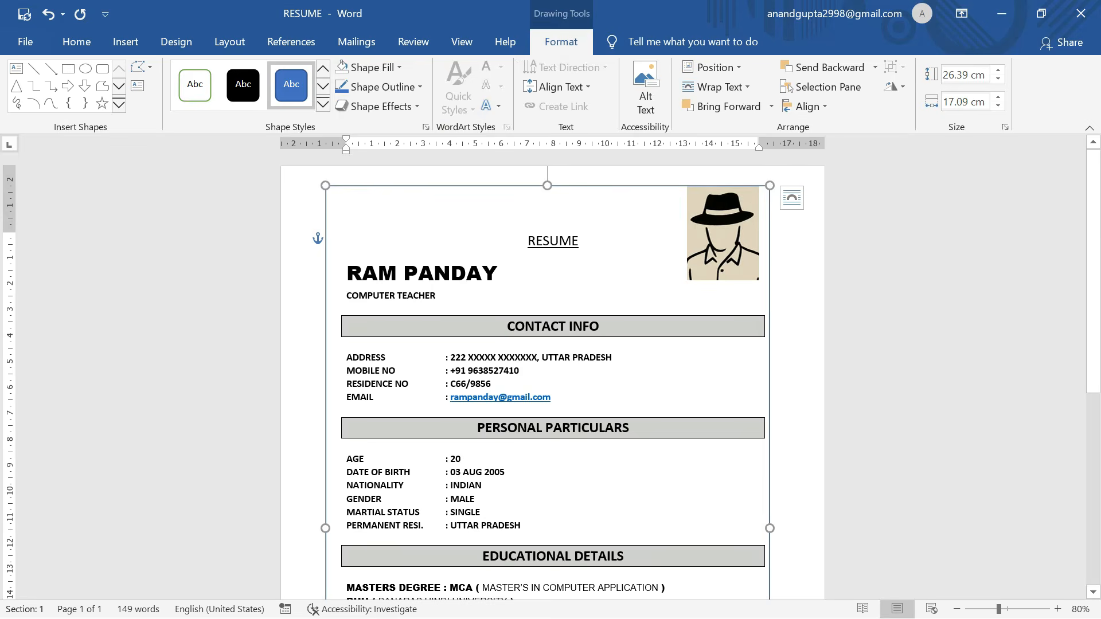
{"action": "left_click", "coordinate": [395, 87]}
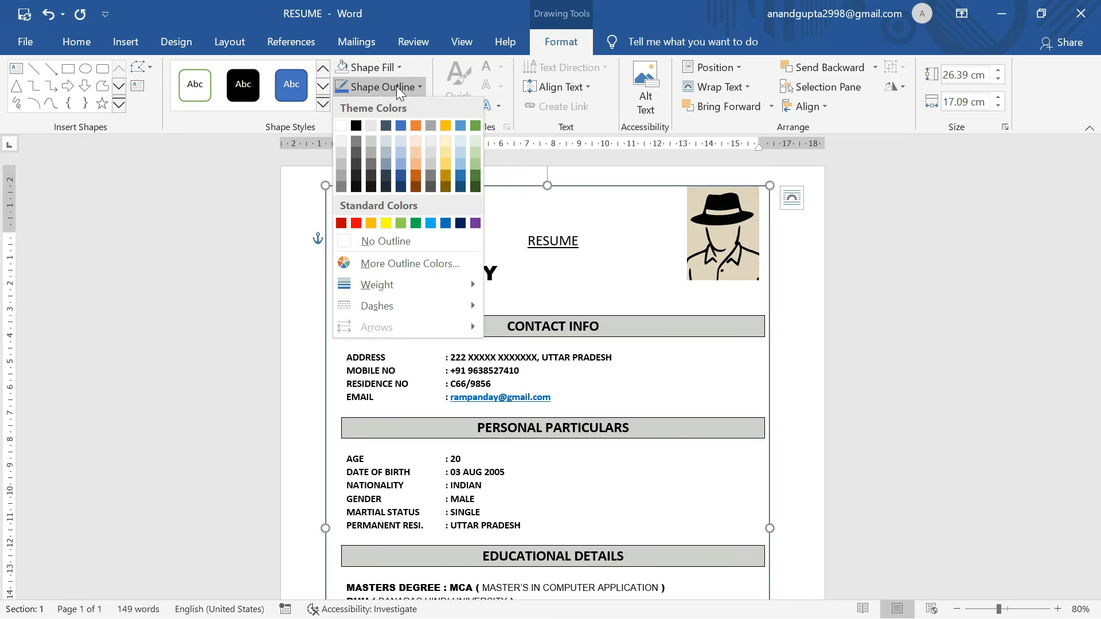
{"action": "left_click", "coordinate": [356, 125]}
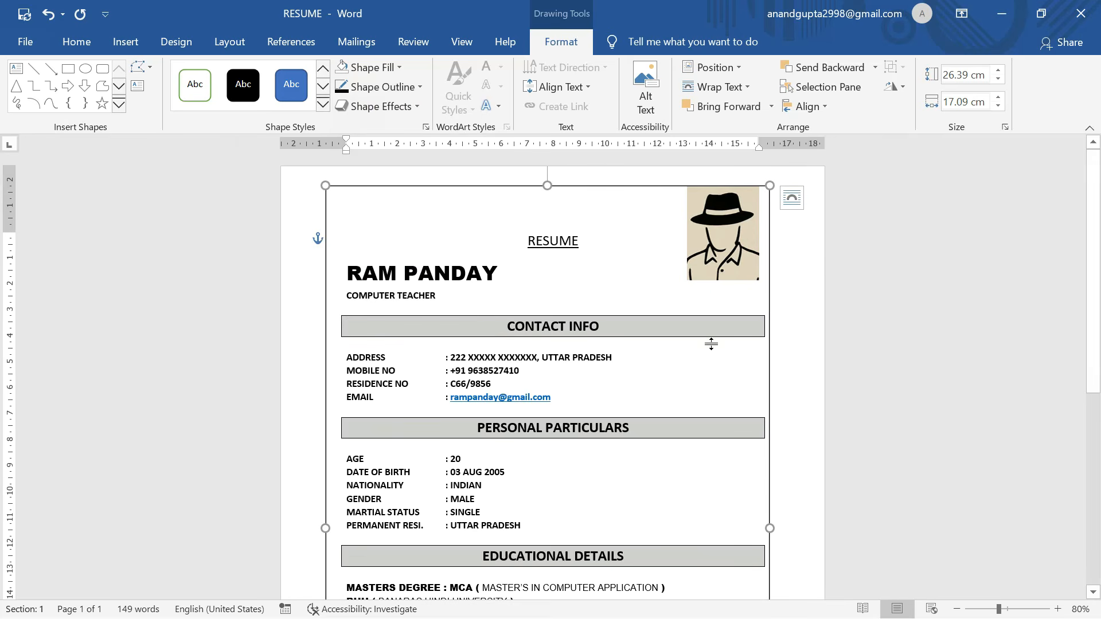
{"action": "scroll", "coordinate": [769, 388], "scroll_direction": "down", "scroll_amount": 2}
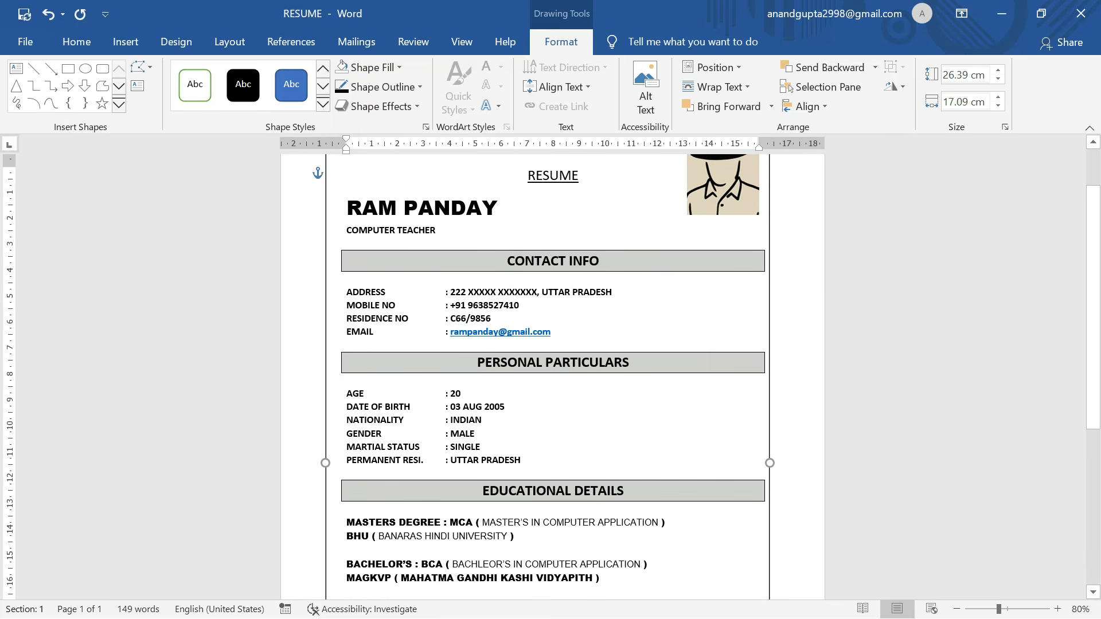
{"action": "key", "text": "Right"}
{"action": "key", "text": "Right"}
{"action": "key", "text": "Right"}
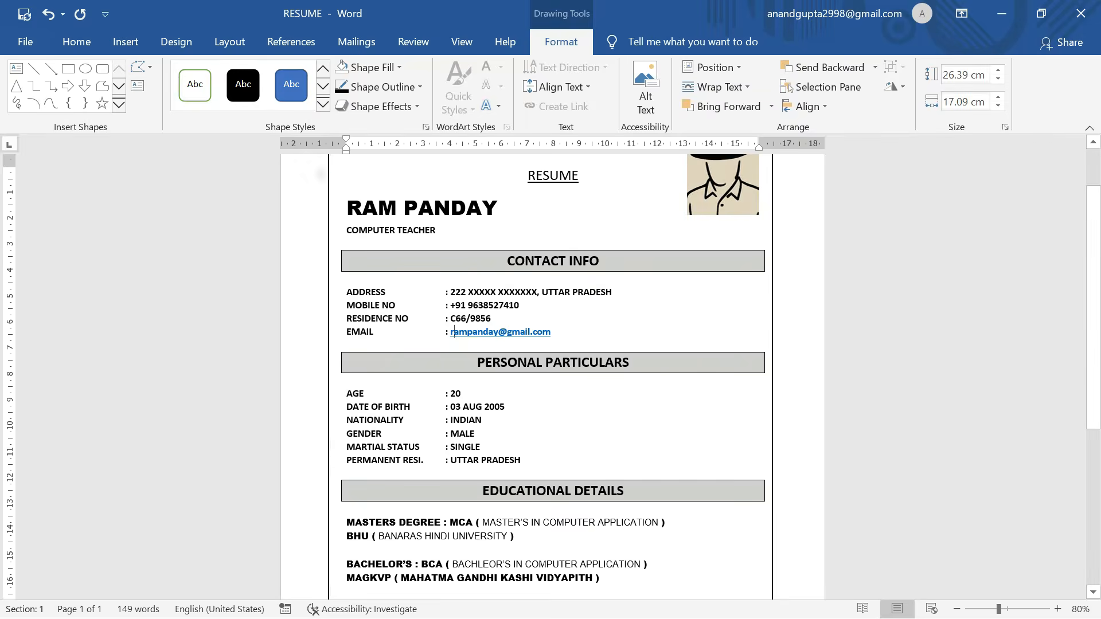
{"action": "key", "text": "Escape"}
{"action": "scroll", "coordinate": [553, 373], "scroll_direction": "down", "scroll_amount": 6}
{"action": "scroll", "coordinate": [553, 373], "scroll_direction": "down", "scroll_amount": 3}
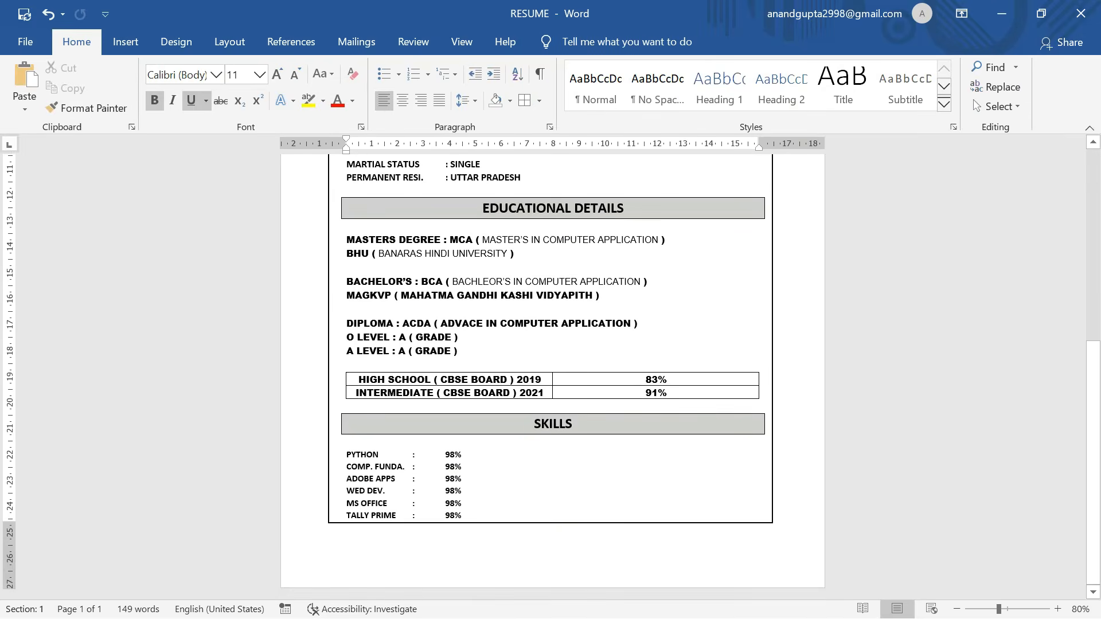
{"action": "scroll", "coordinate": [454, 397], "scroll_direction": "up", "scroll_amount": 12}
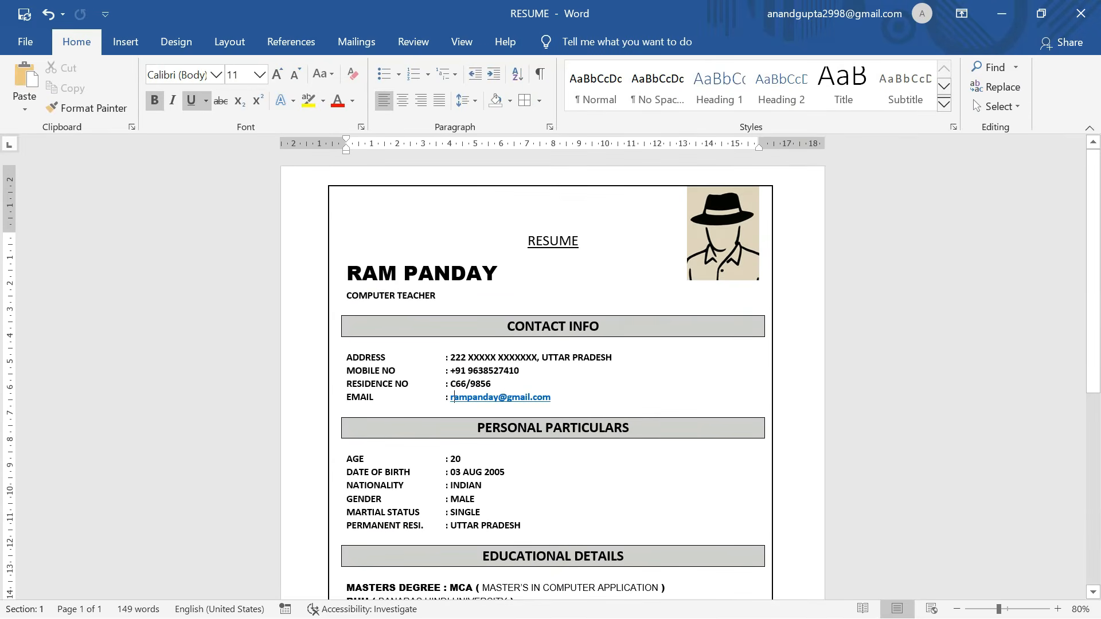
{"action": "scroll", "coordinate": [491, 255], "scroll_direction": "down", "scroll_amount": 3, "text": "ctrl"}
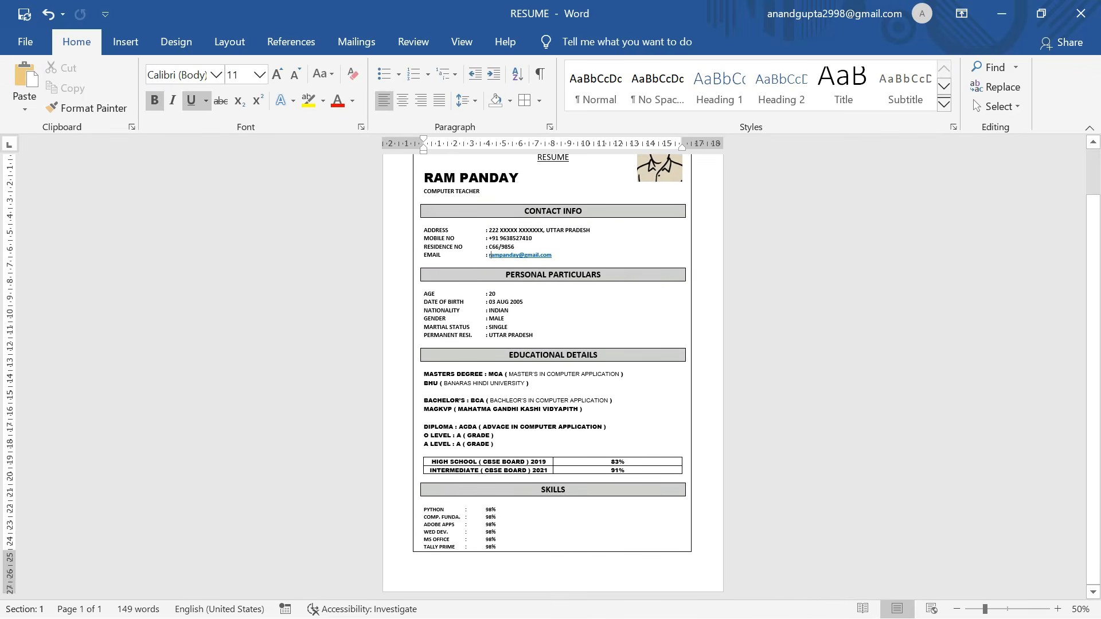
{"action": "scroll", "coordinate": [489, 255], "scroll_direction": "up", "scroll_amount": 5, "text": "ctrl"}
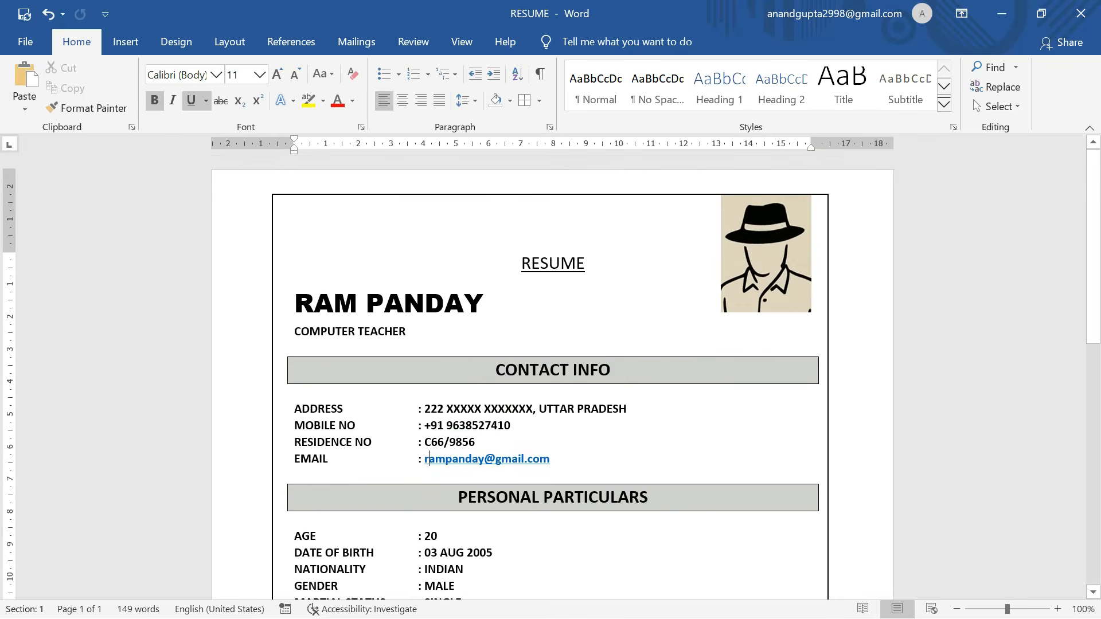
{"action": "scroll", "coordinate": [551, 379], "scroll_direction": "down", "scroll_amount": 10}
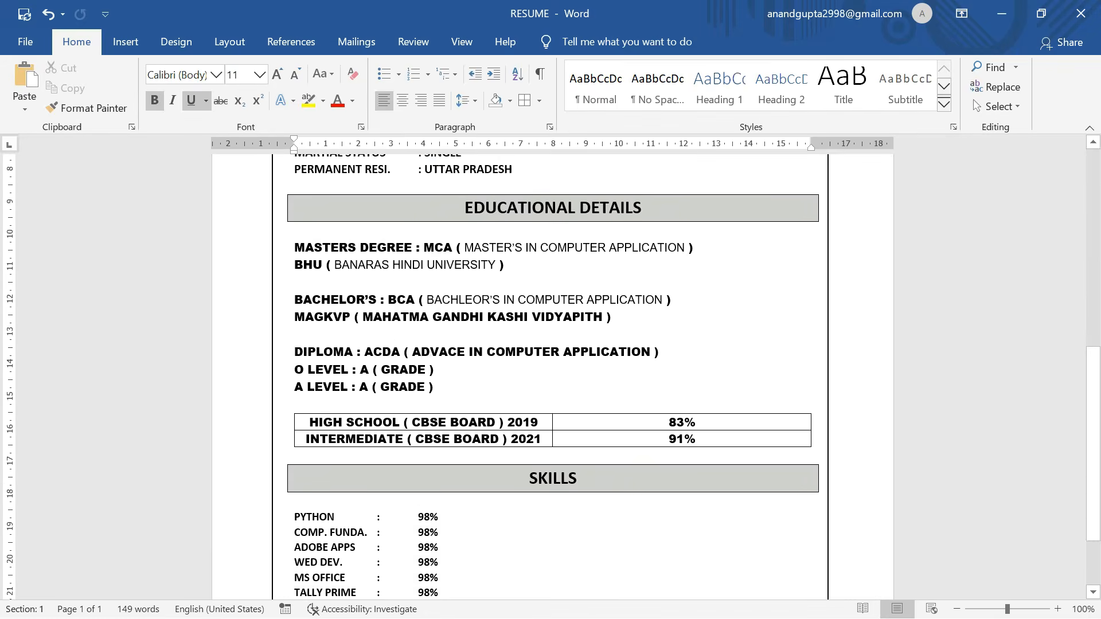
{"action": "scroll", "coordinate": [430, 377], "scroll_direction": "up", "scroll_amount": 10}
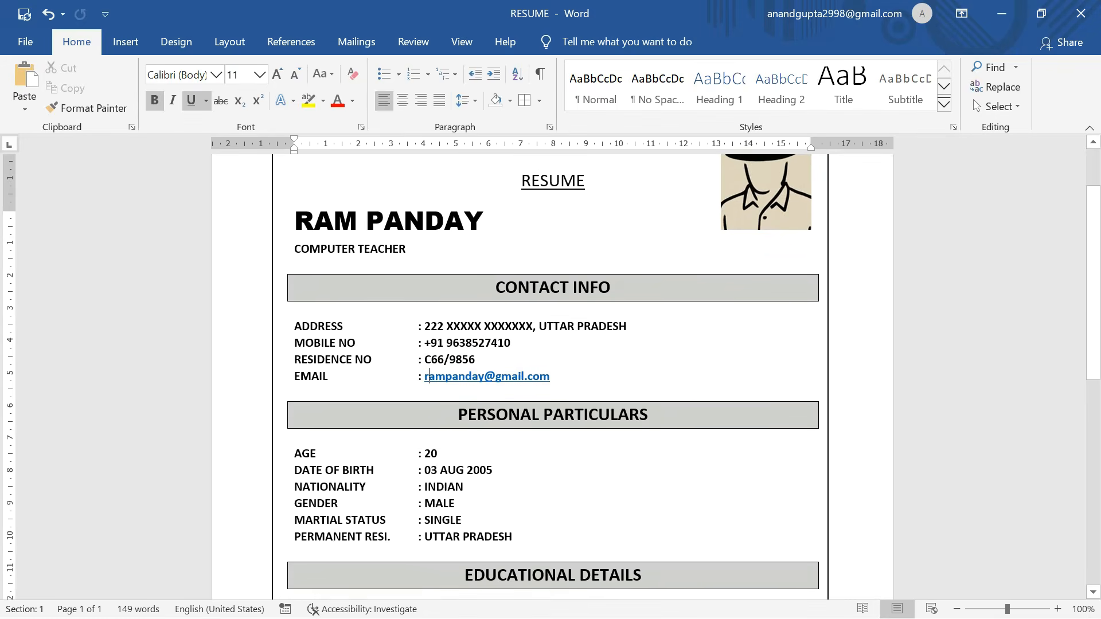
{"action": "scroll", "coordinate": [429, 377], "scroll_direction": "up", "scroll_amount": 3}
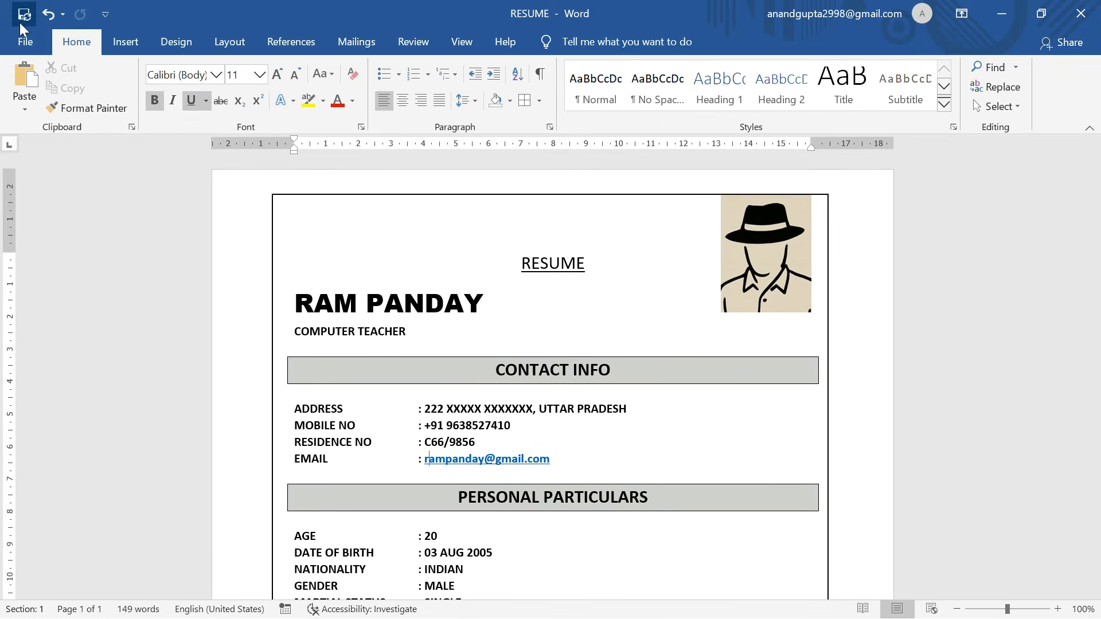
Use Save As > Browse to save the resume with file type PDF under the name RESUME.
{"action": "left_click", "coordinate": [20, 41]}
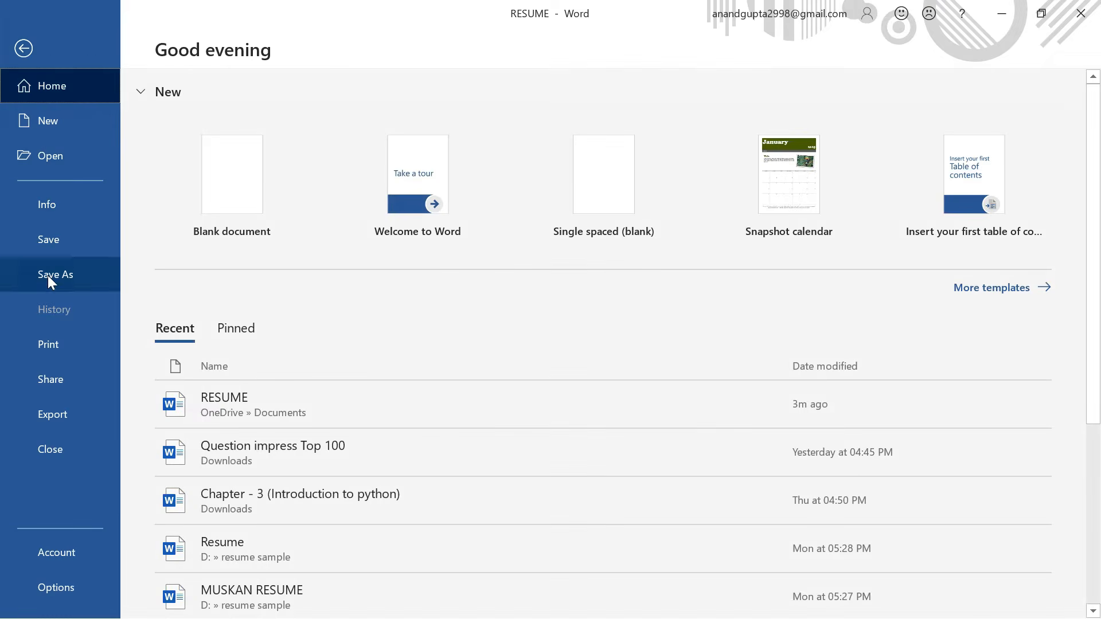
{"action": "left_click", "coordinate": [48, 276]}
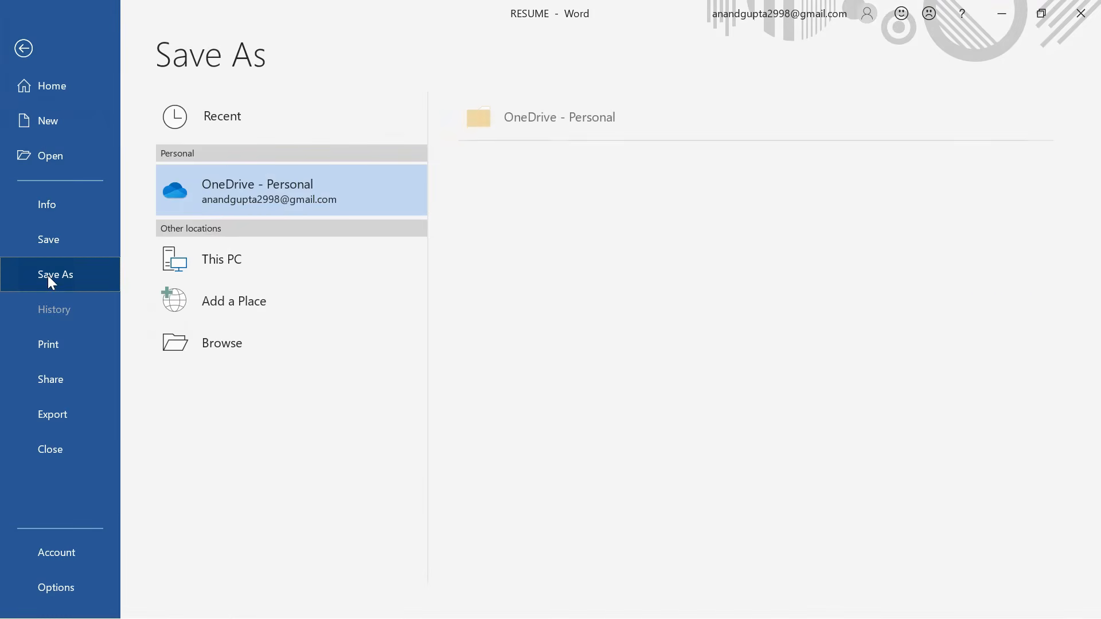
{"action": "left_click", "coordinate": [206, 346]}
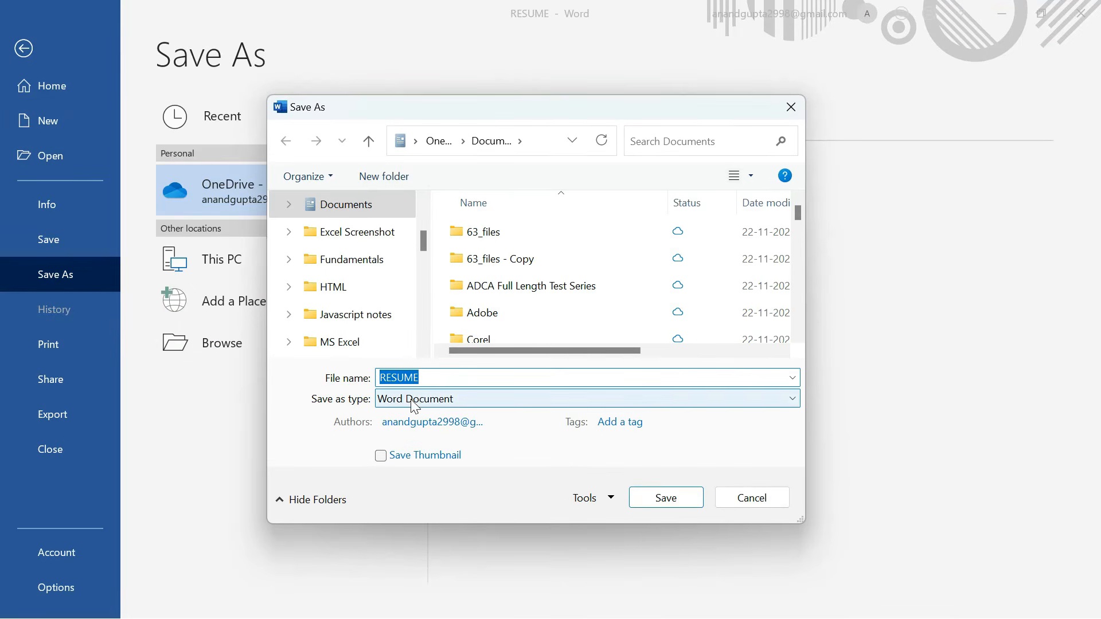
{"action": "left_click", "coordinate": [419, 401]}
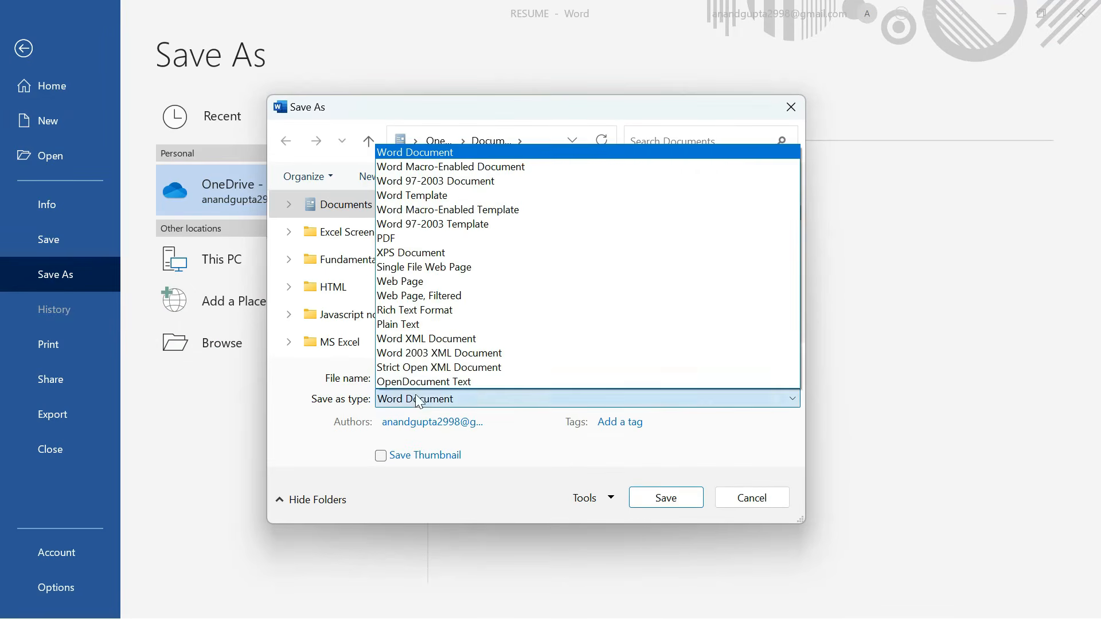
{"action": "left_click", "coordinate": [393, 244]}
{"action": "key", "text": "shift+Tab"}
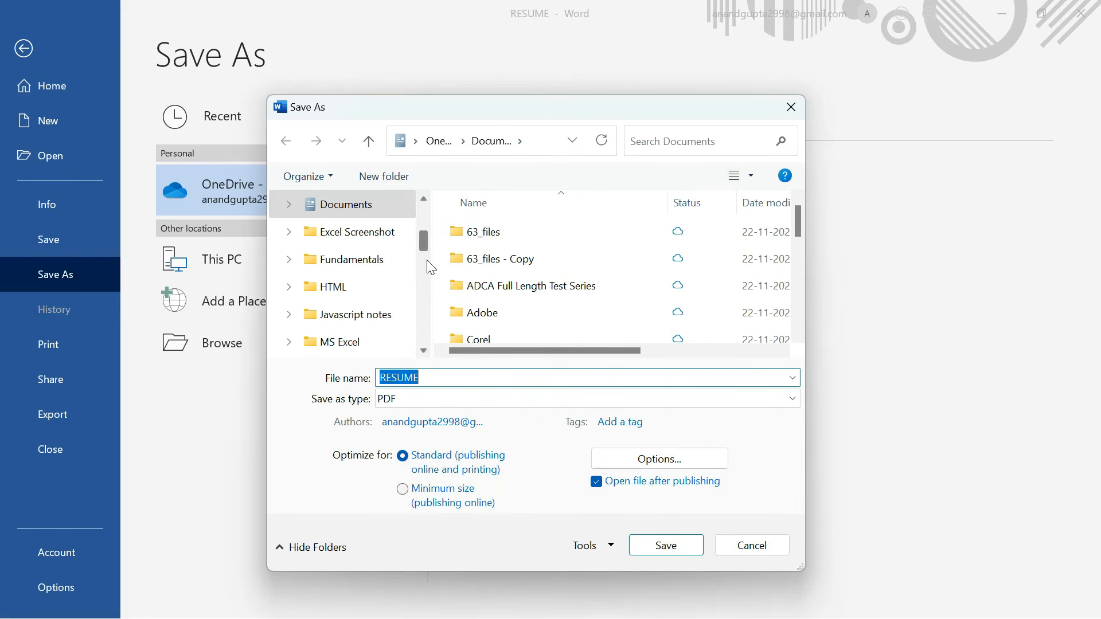
{"action": "left_click_drag", "start_coordinate": [420, 244], "coordinate": [352, 269]}
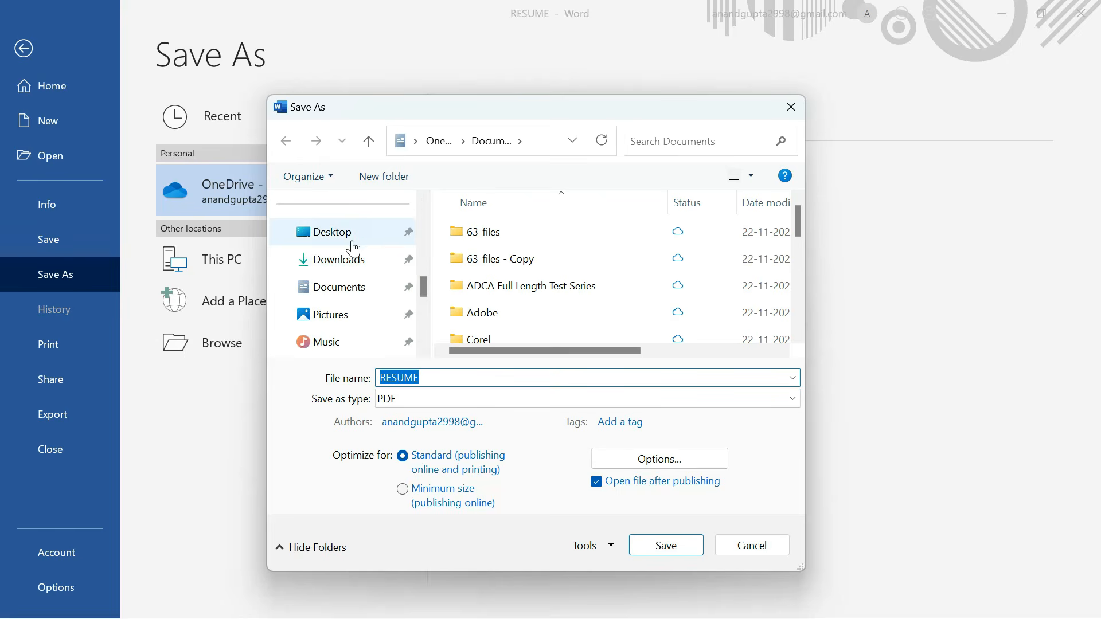
{"action": "mouse_move", "coordinate": [421, 285]}
{"action": "left_mouse_down"}
{"action": "mouse_move", "coordinate": [424, 248]}
{"action": "mouse_move", "coordinate": [425, 273]}
{"action": "left_mouse_up"}
{"action": "left_click", "coordinate": [652, 542]}
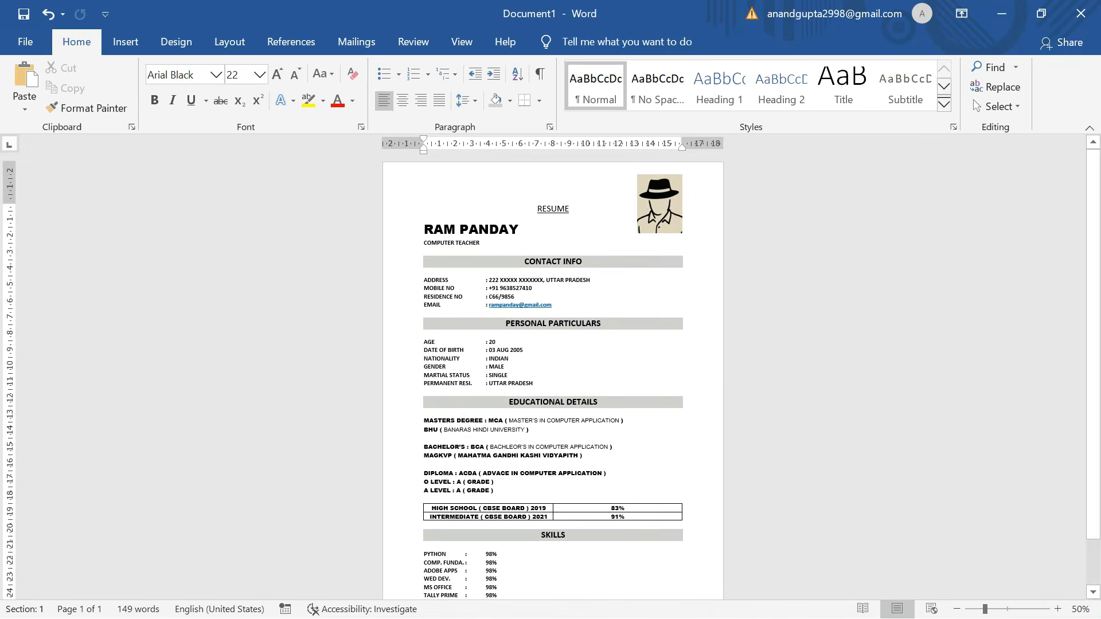
{"action": "scroll", "coordinate": [552, 377], "scroll_direction": "down", "scroll_amount": 2}
{"action": "scroll", "coordinate": [553, 376], "scroll_direction": "up", "scroll_amount": 3}
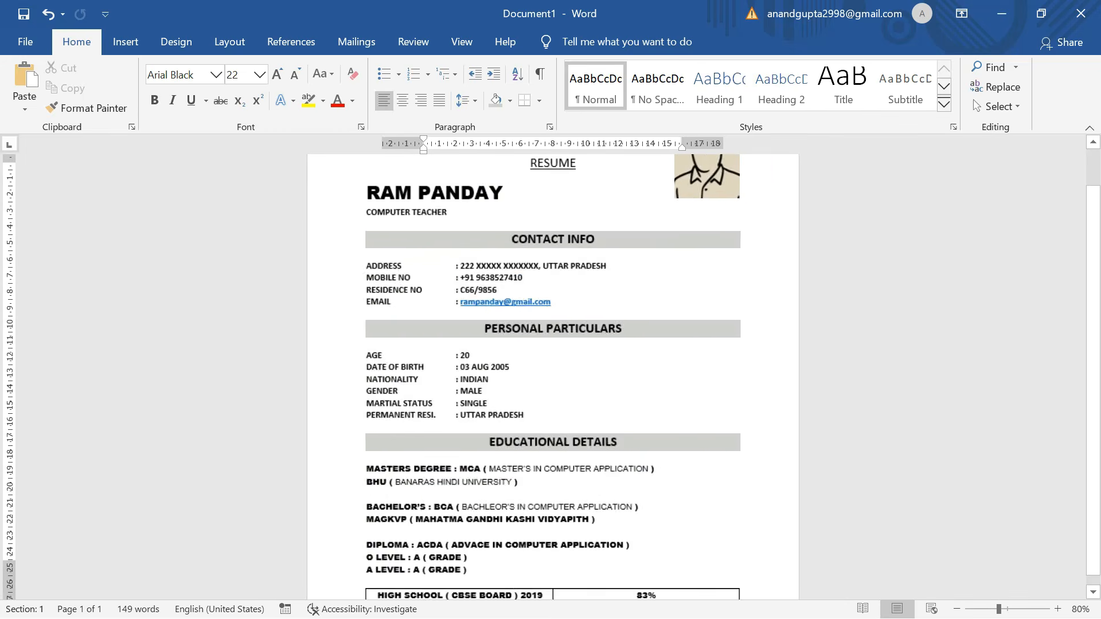
{"action": "scroll", "coordinate": [553, 376], "scroll_direction": "down", "scroll_amount": 6}
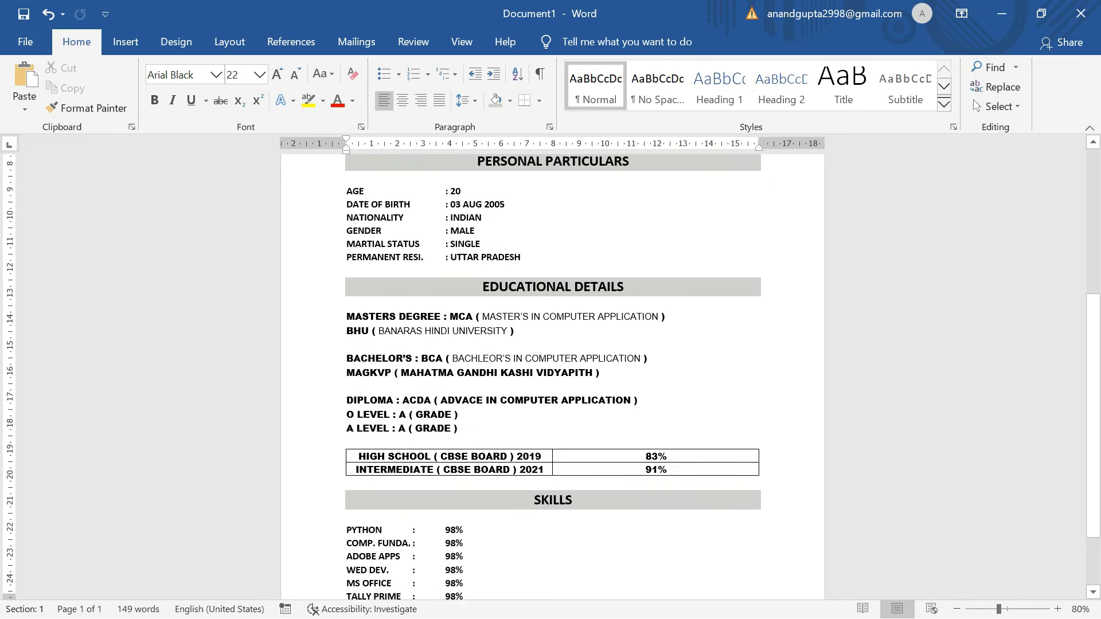
{"action": "scroll", "coordinate": [553, 376], "scroll_direction": "up", "scroll_amount": 7}
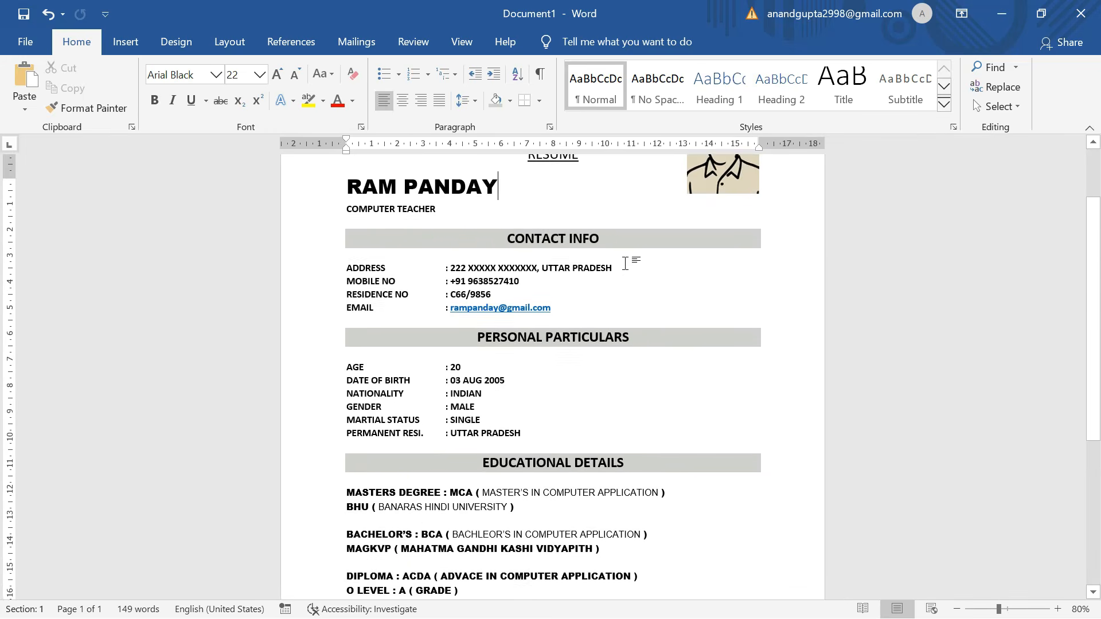
{"action": "scroll", "coordinate": [553, 376], "scroll_direction": "down", "scroll_amount": 3}
{"action": "scroll", "coordinate": [553, 376], "scroll_direction": "down", "scroll_amount": 5}
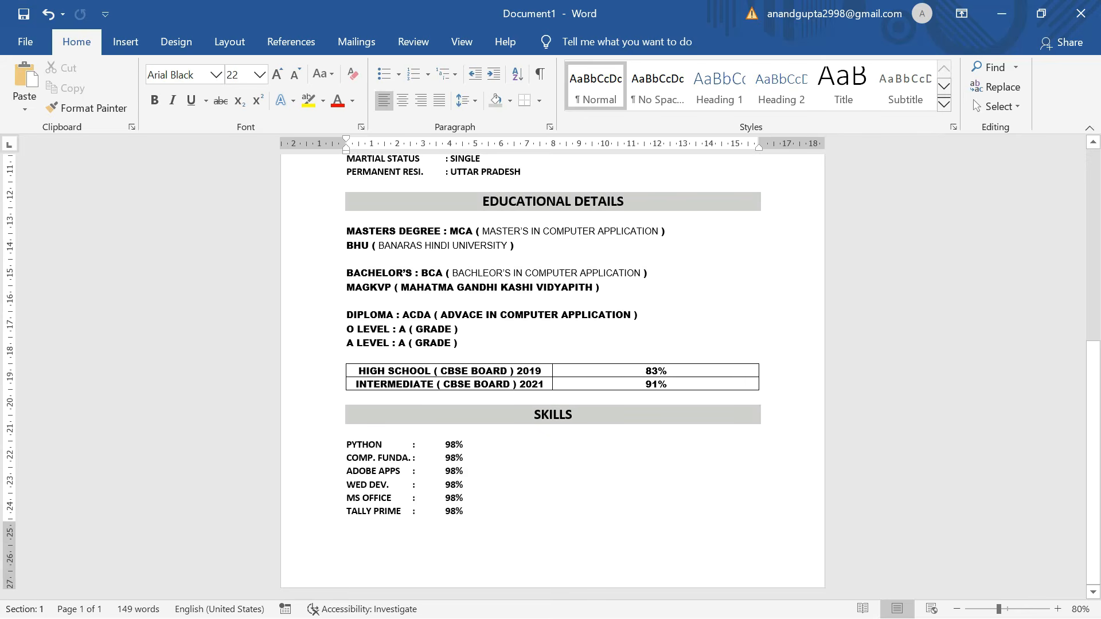
{"action": "scroll", "coordinate": [625, 264], "scroll_direction": "up", "scroll_amount": 10}
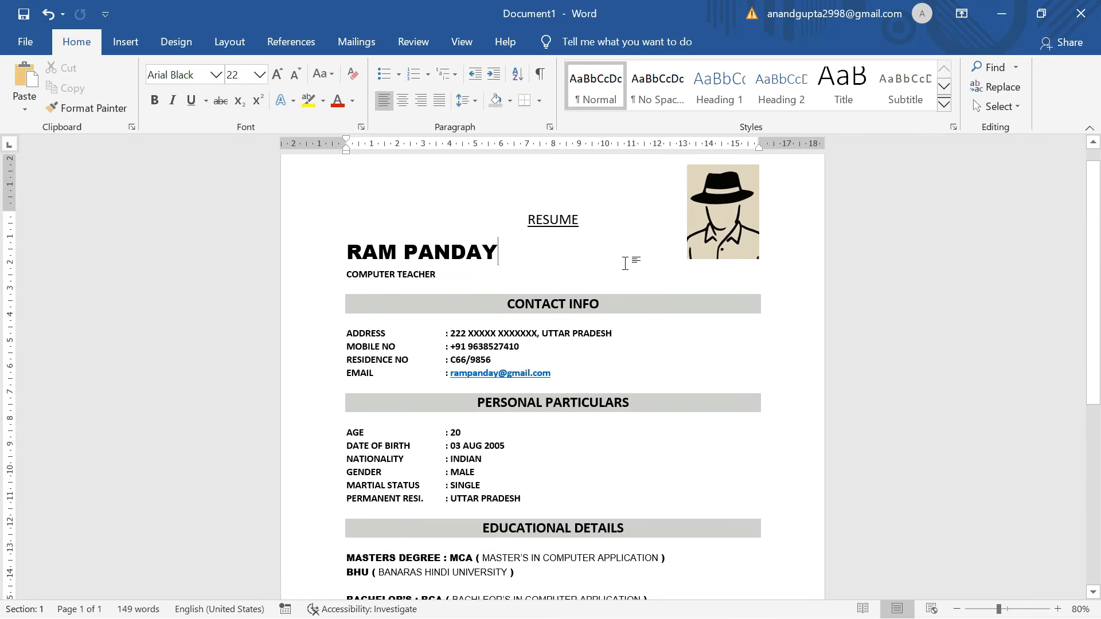
{"action": "scroll", "coordinate": [625, 263], "scroll_direction": "down", "scroll_amount": 3}
{"action": "scroll", "coordinate": [625, 264], "scroll_direction": "up", "scroll_amount": 3}
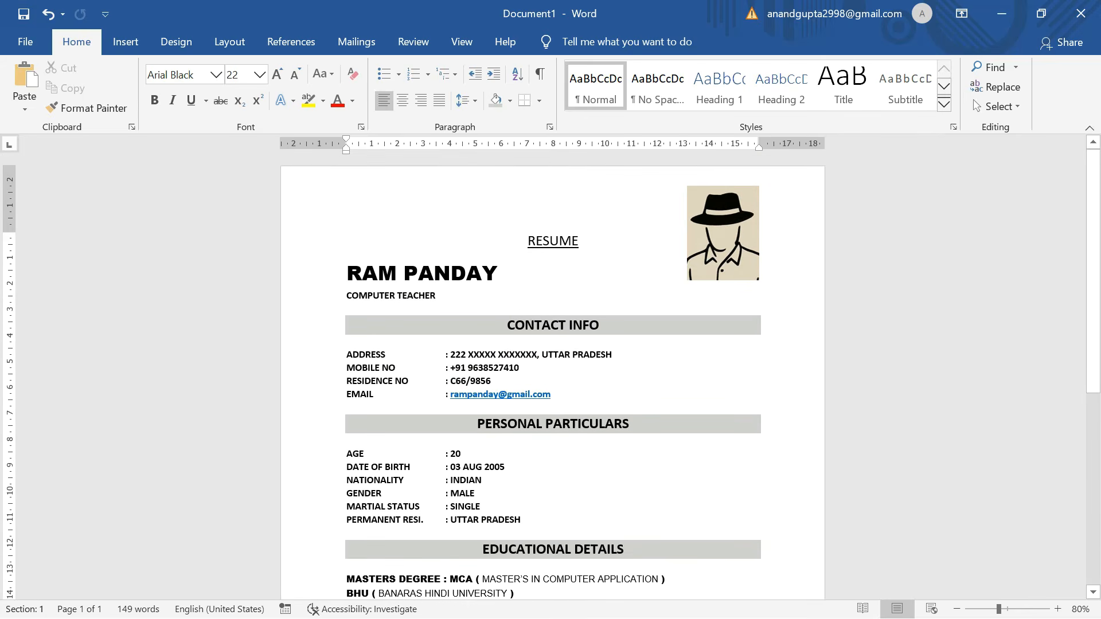
{"action": "scroll", "coordinate": [553, 376], "scroll_direction": "down", "scroll_amount": 3}
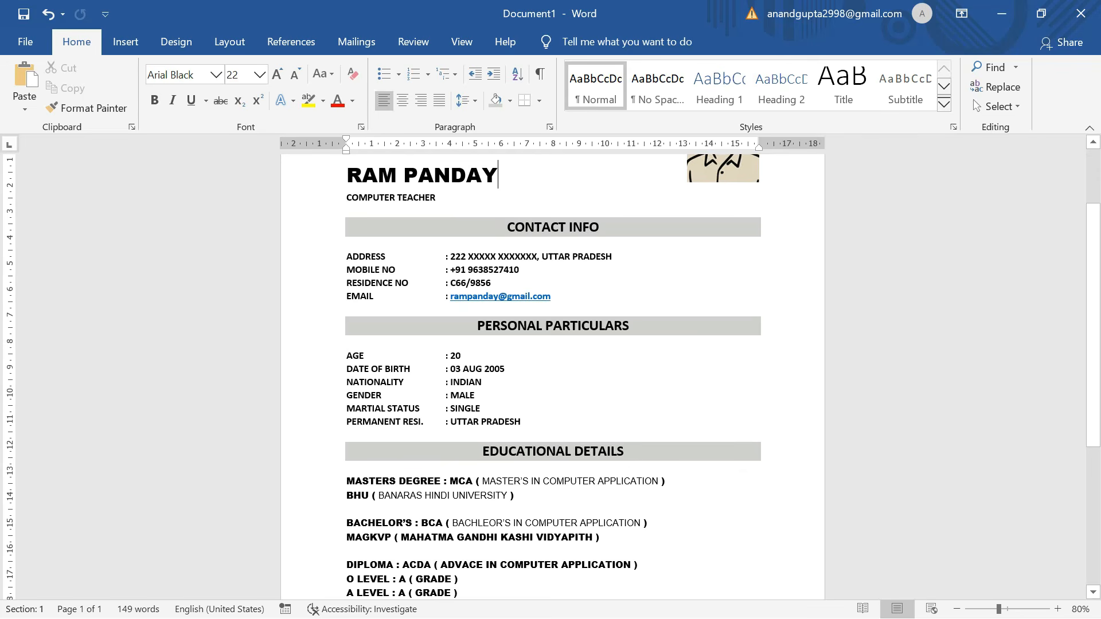
{"action": "scroll", "coordinate": [553, 376], "scroll_direction": "down", "scroll_amount": 3}
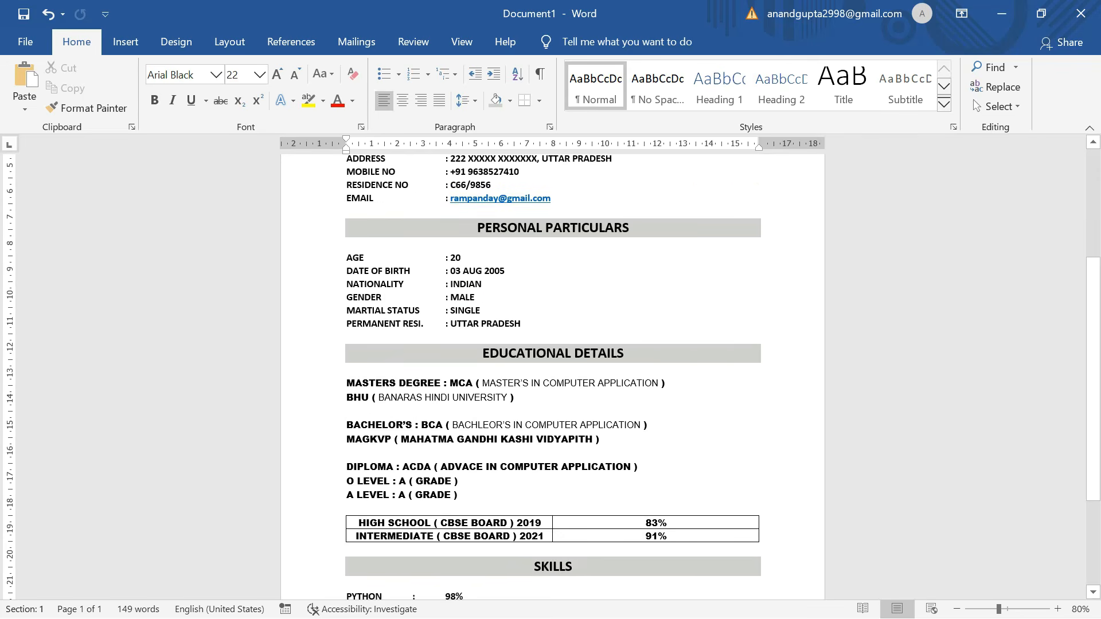